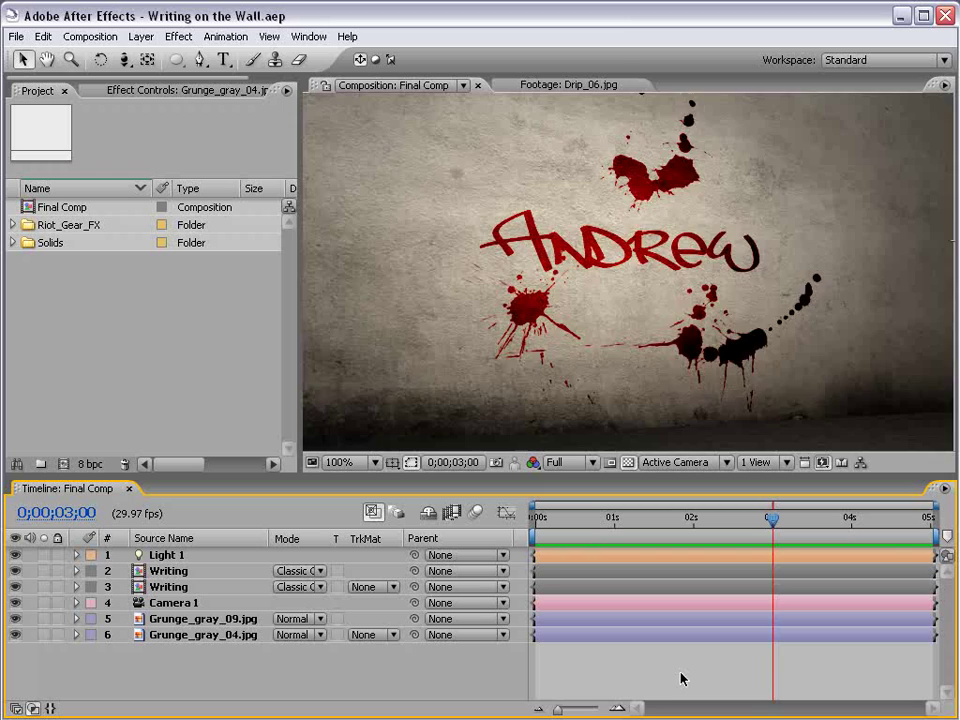
Preview the finished Final Comp animation from its first frame.
key("KP_0")
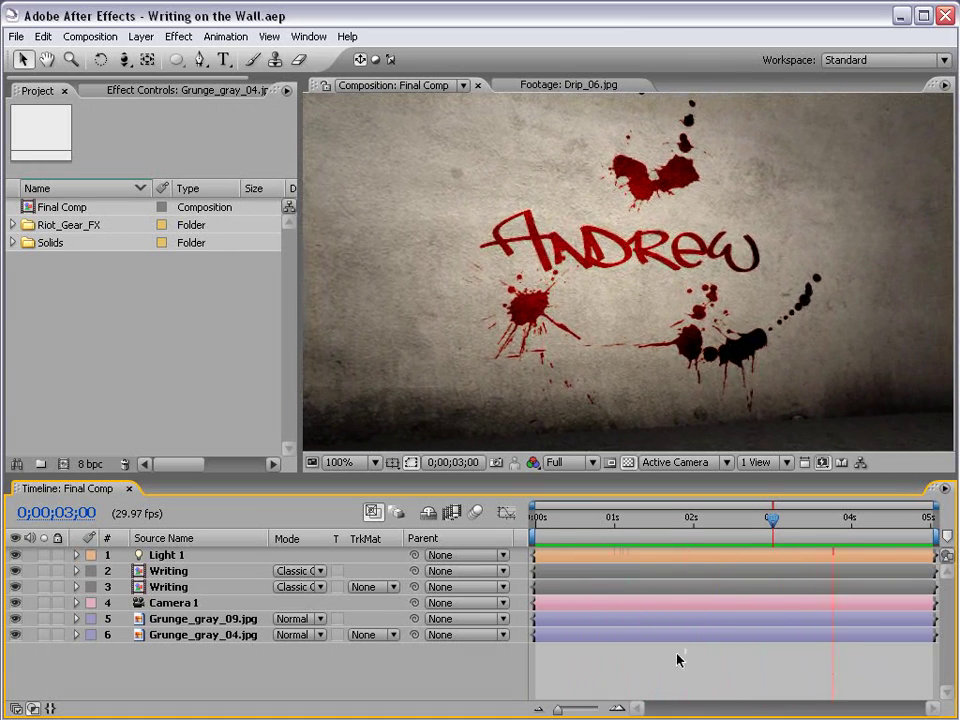
key("Home")
key("KP_0")
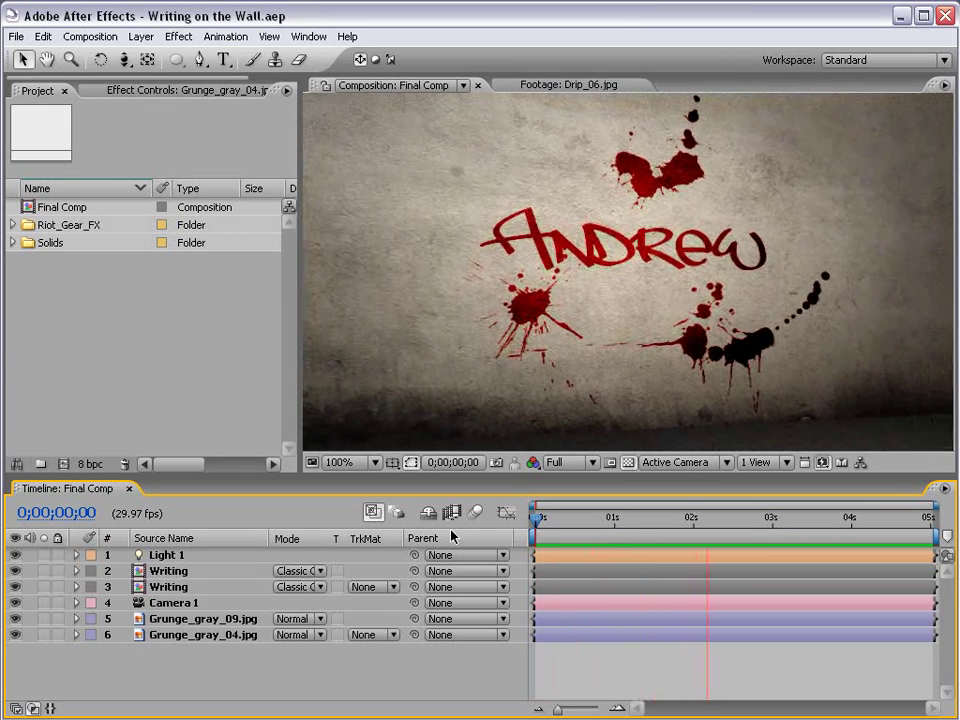
key("space")
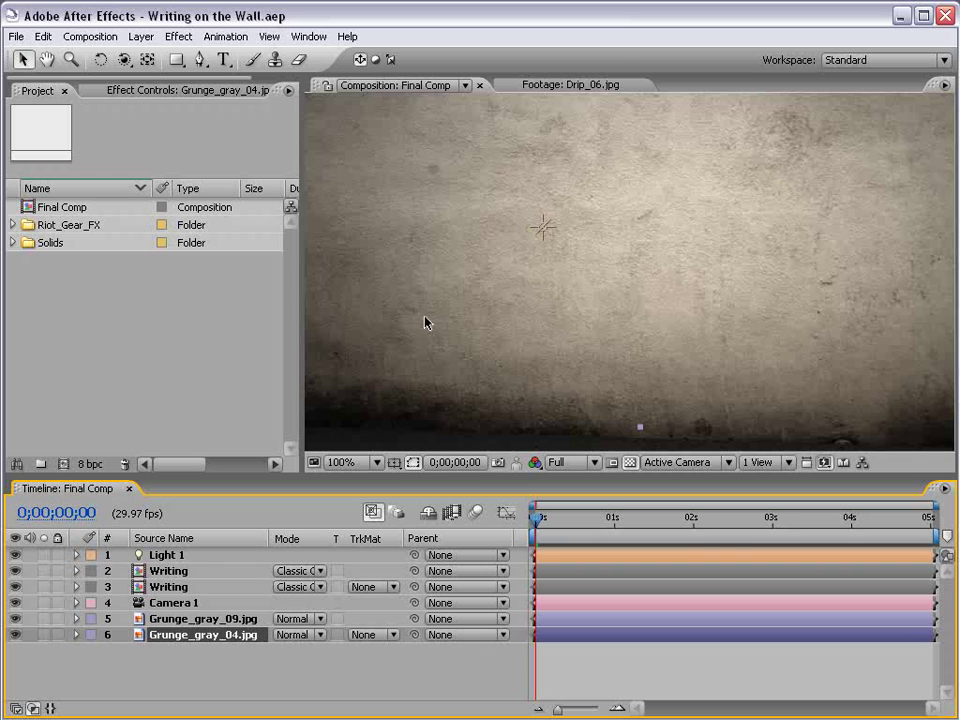
left_click(576, 676)
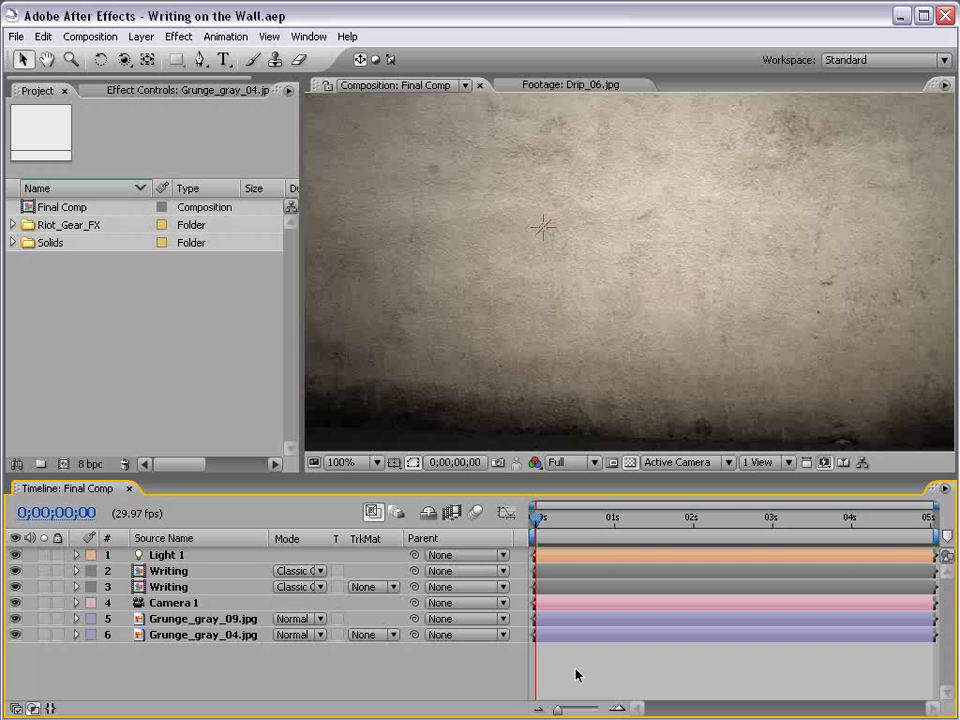
Create a new composition named Writing using the NTSC DV preset.
left_click(199, 326)
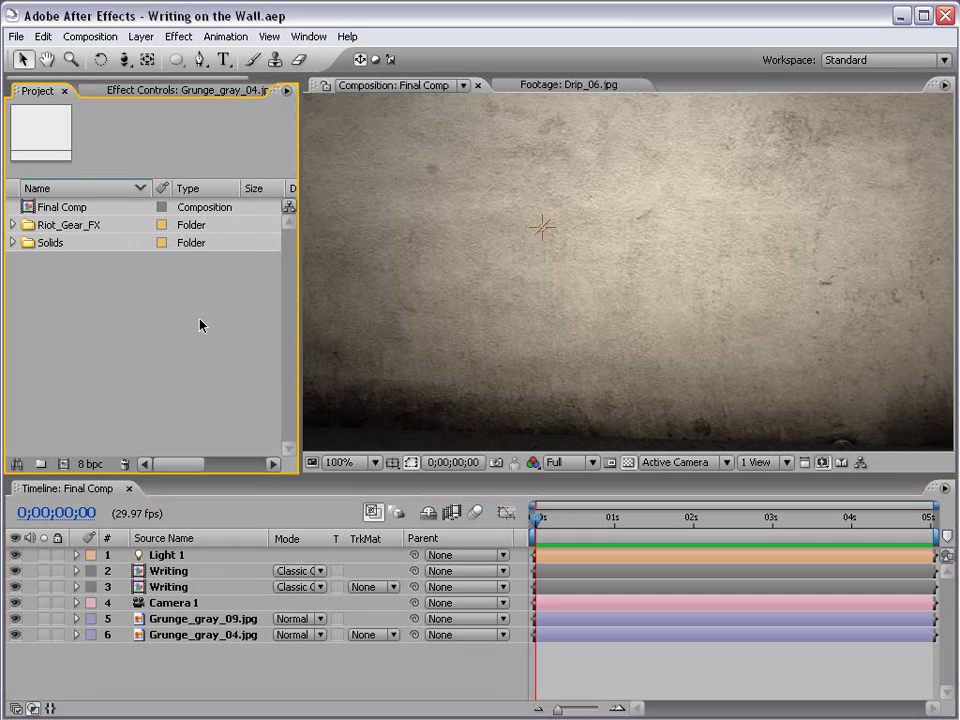
left_click(82, 37)
left_click(101, 59)
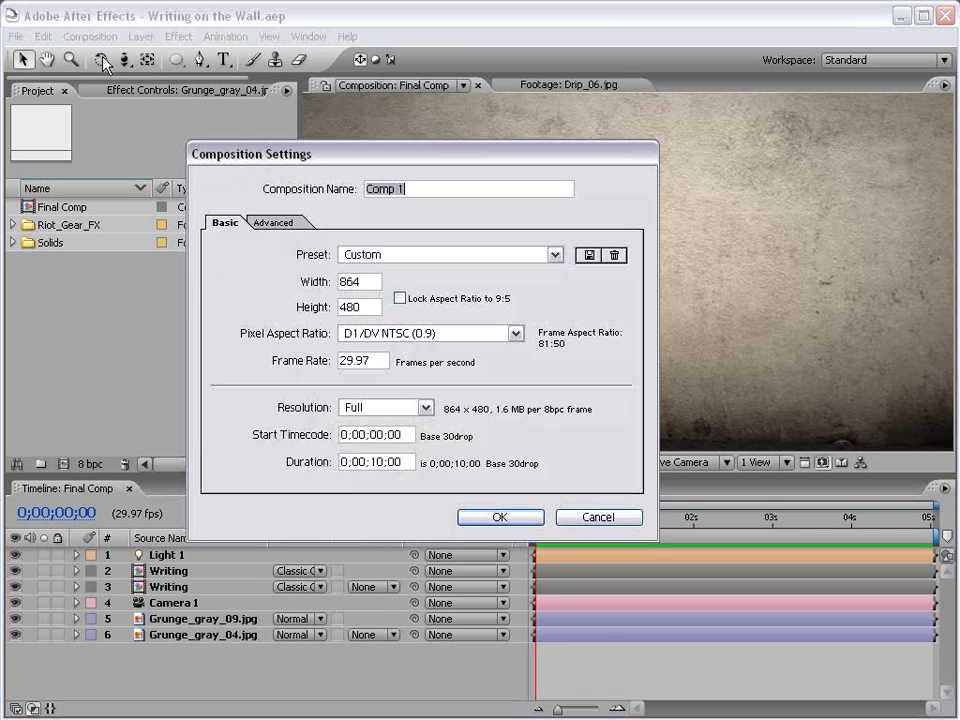
left_click(378, 254)
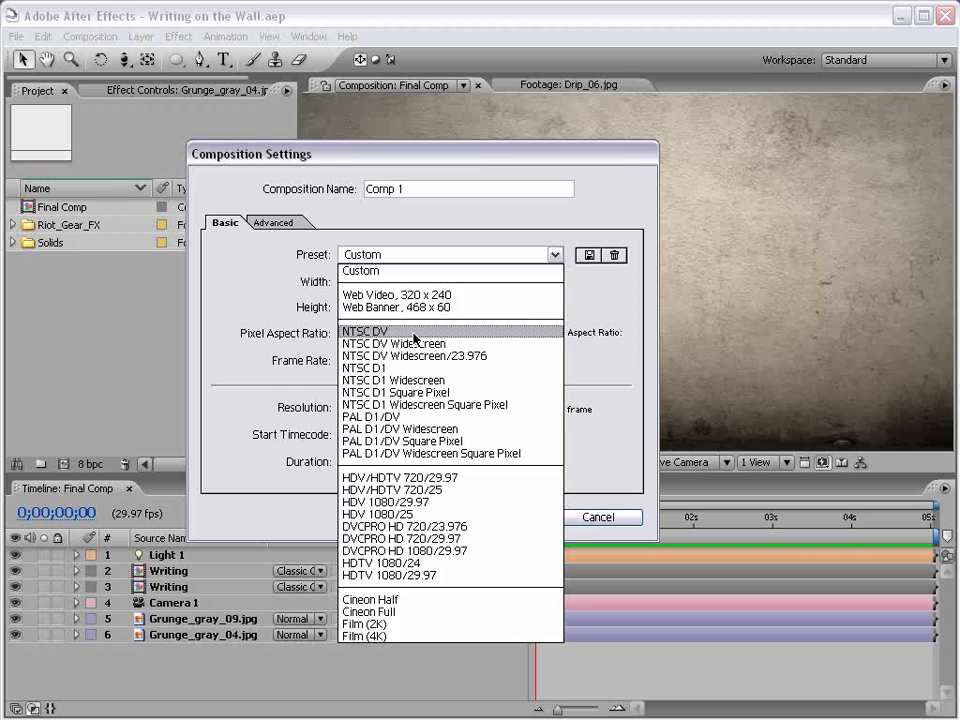
left_click(414, 332)
left_click_drag(405, 190, 190, 181)
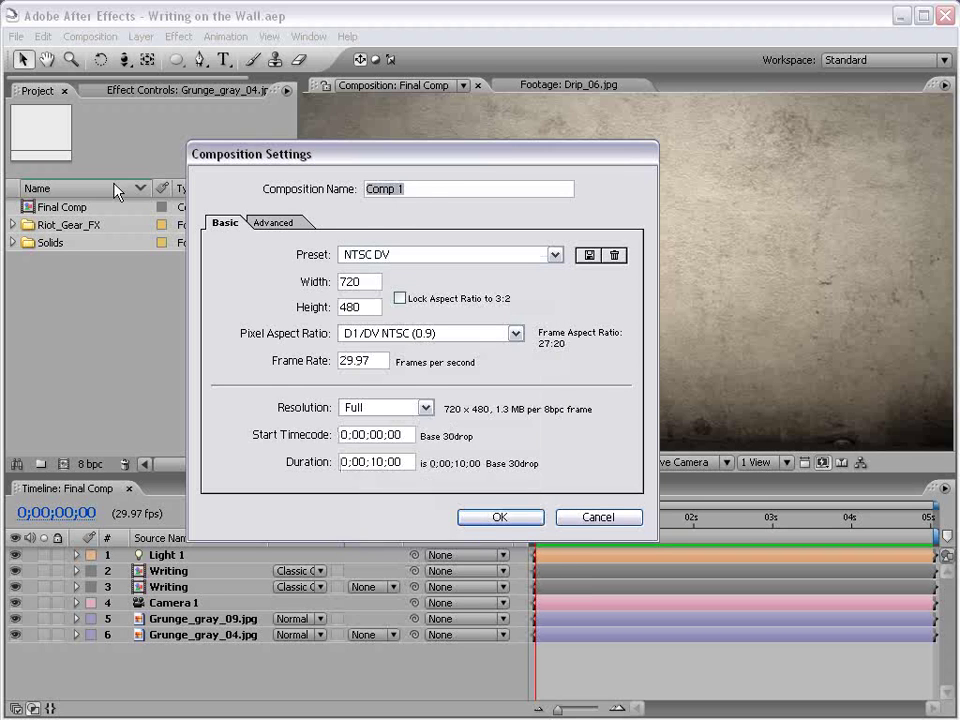
type("Writing")
left_click(497, 516)
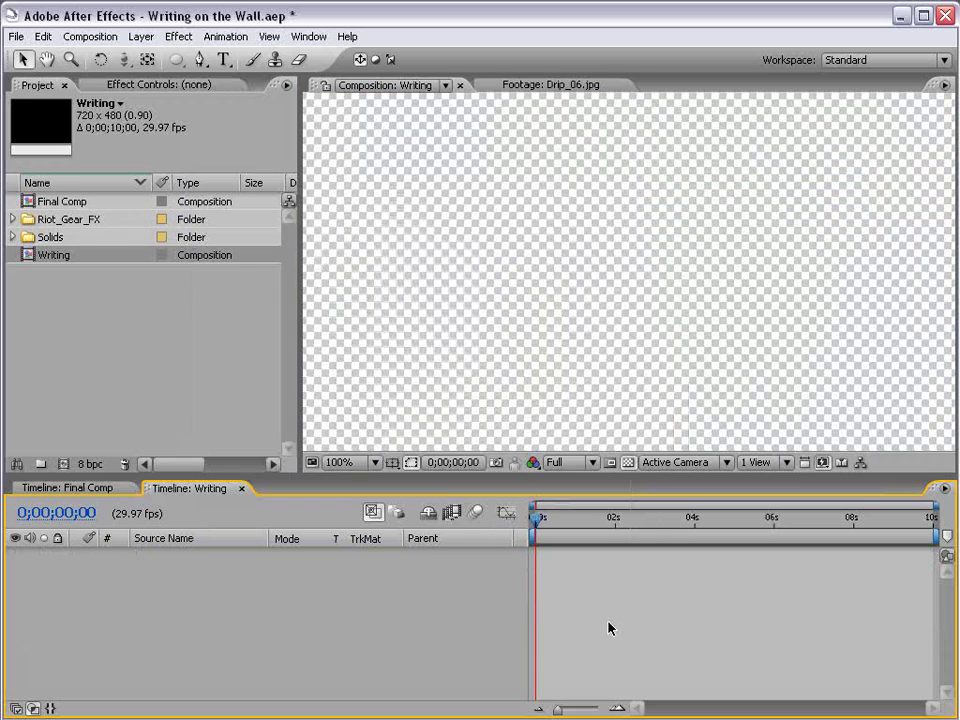
Add a text layer containing the first name in the Writing composition.
left_click(223, 59)
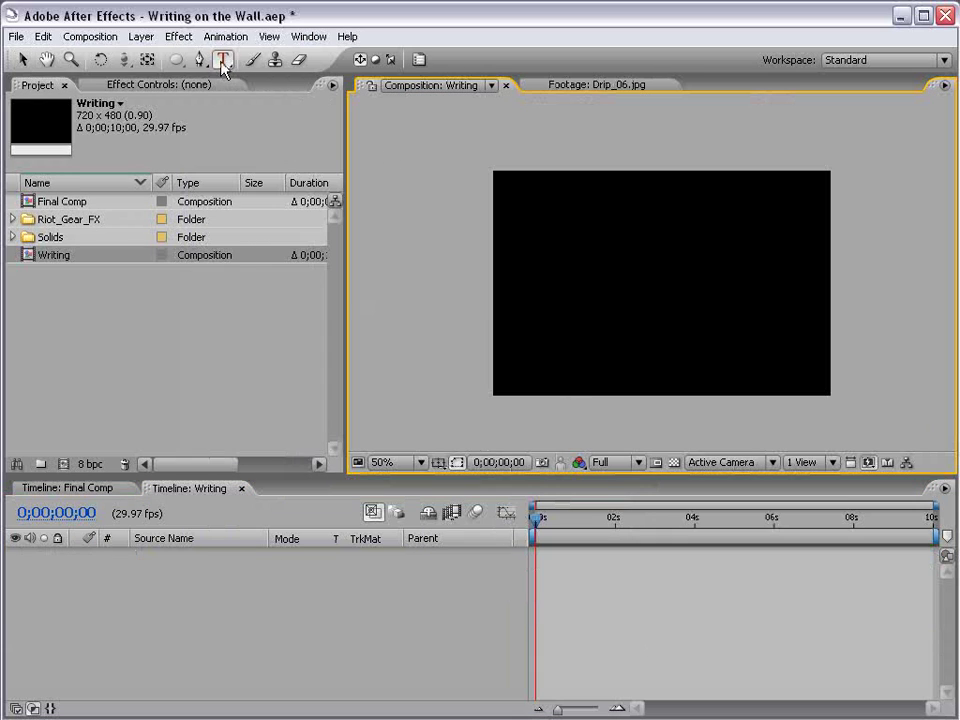
left_click(533, 289)
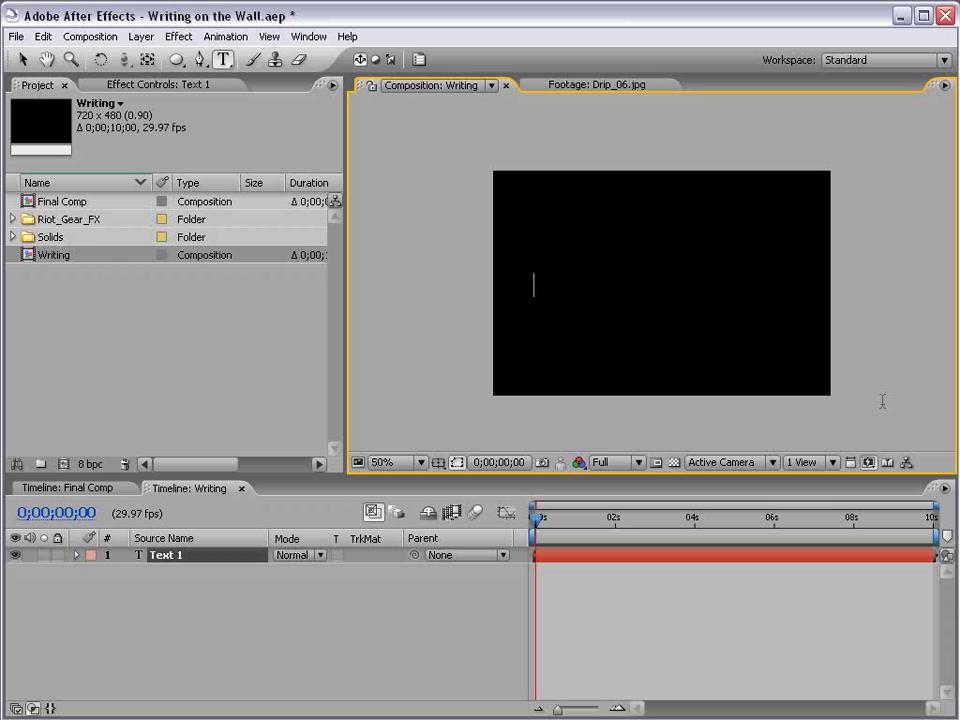
type("Andrew")
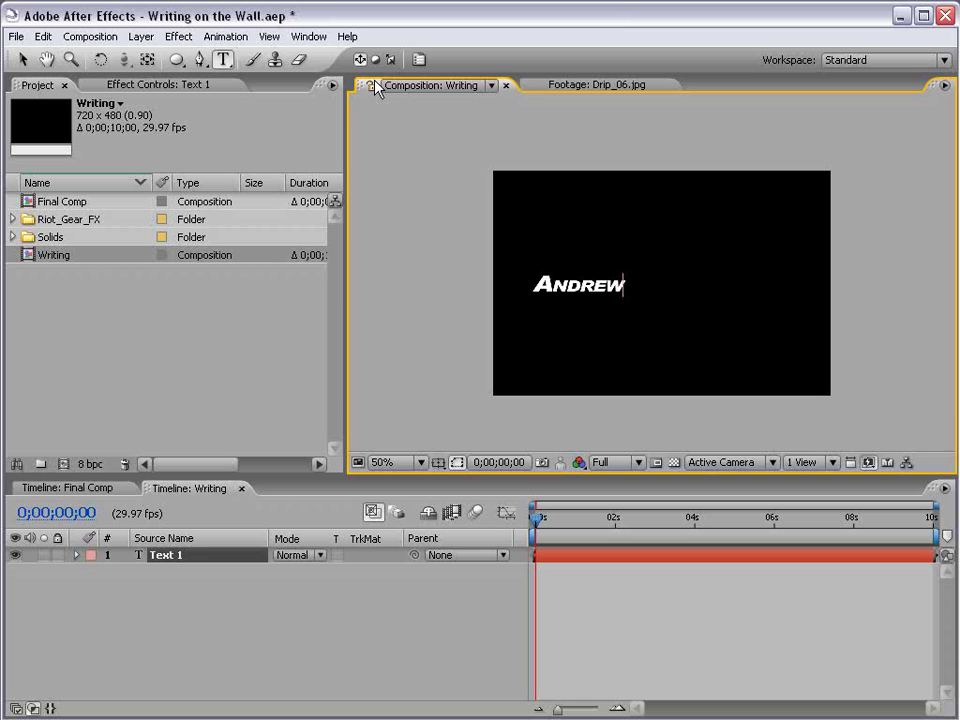
Change the font of the whole text to TagsXtreme.
left_click(419, 60)
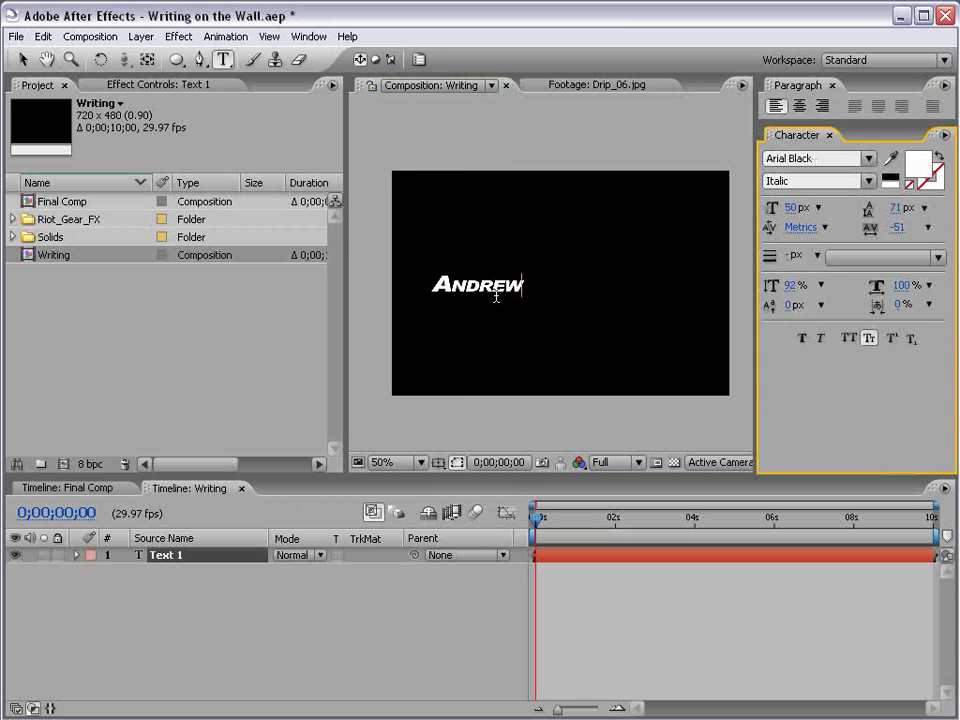
double_click(449, 287)
left_click(835, 160)
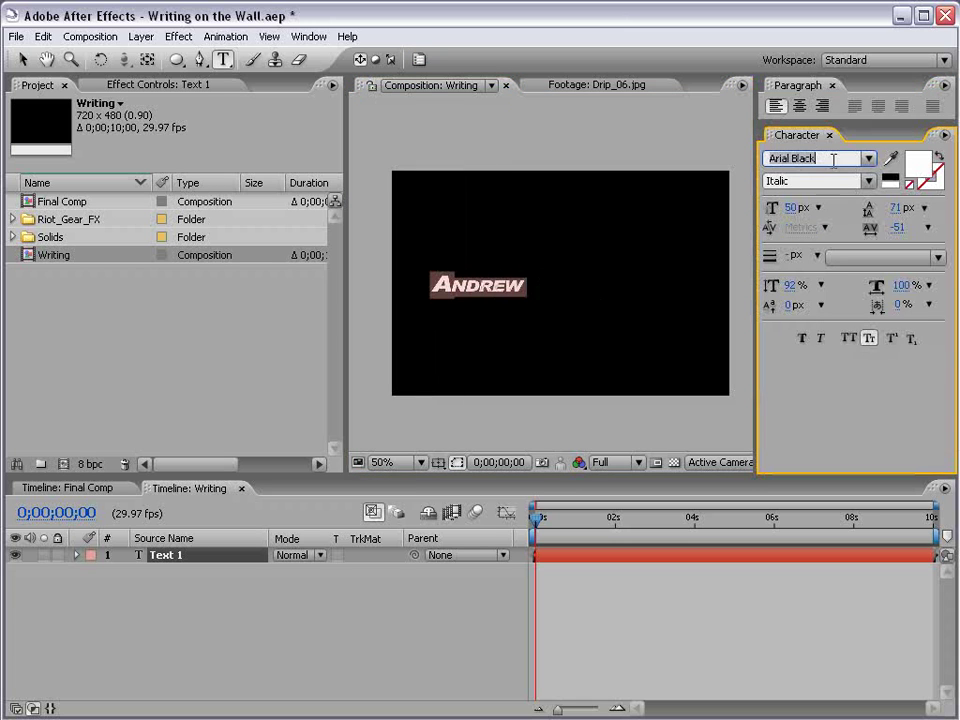
type("TagsXtreme")
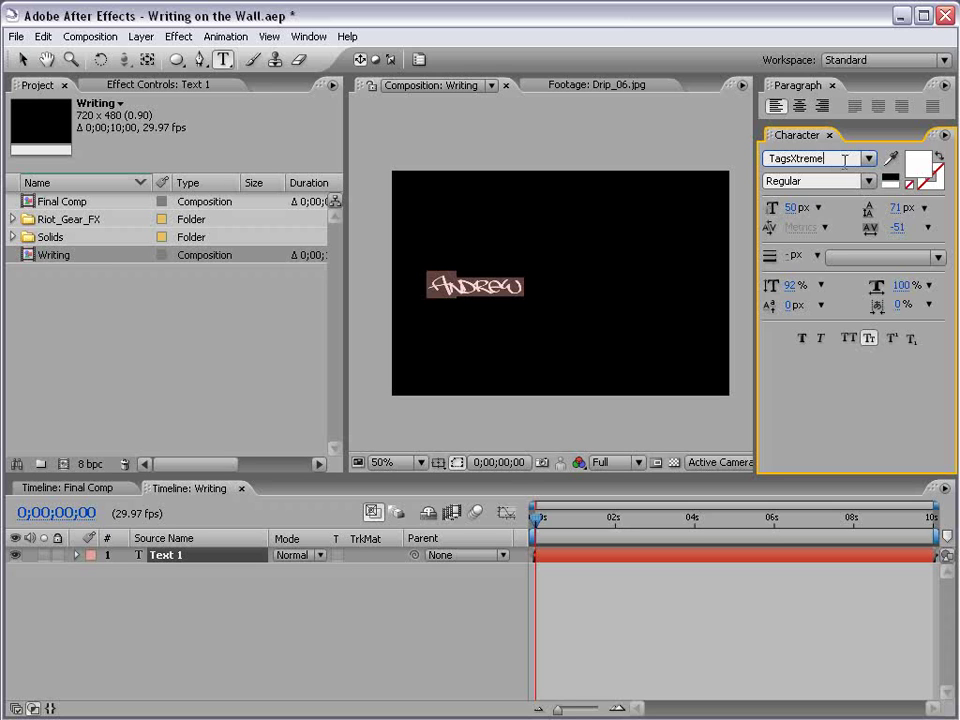
key("Return")
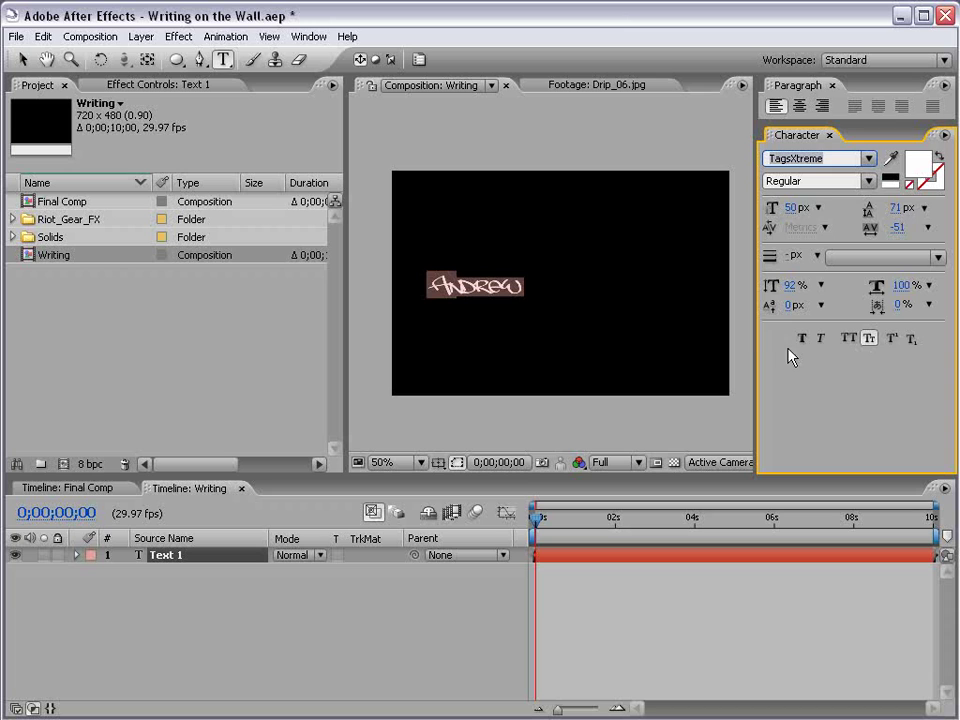
Set the text size to 118 px and tracking to -30, and centre the text in the frame.
left_click_drag(790, 207, 858, 207)
left_click(23, 59)
left_click_drag(585, 289, 604, 293)
left_click_drag(898, 229, 907, 237)
left_click(716, 287)
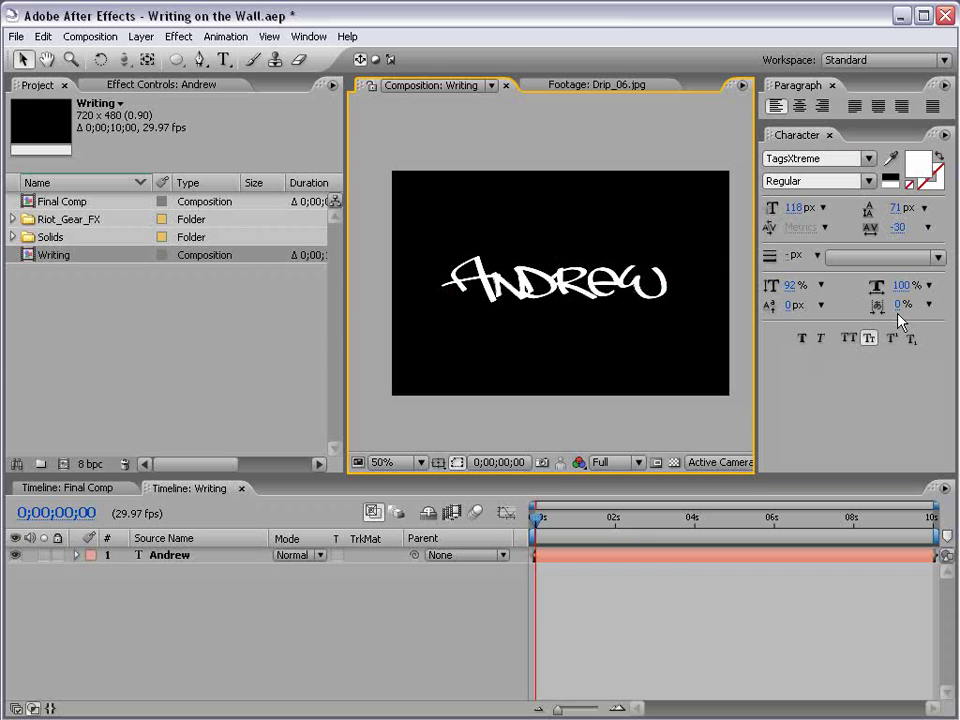
Change the fill colour of the whole text to red.
double_click(516, 292)
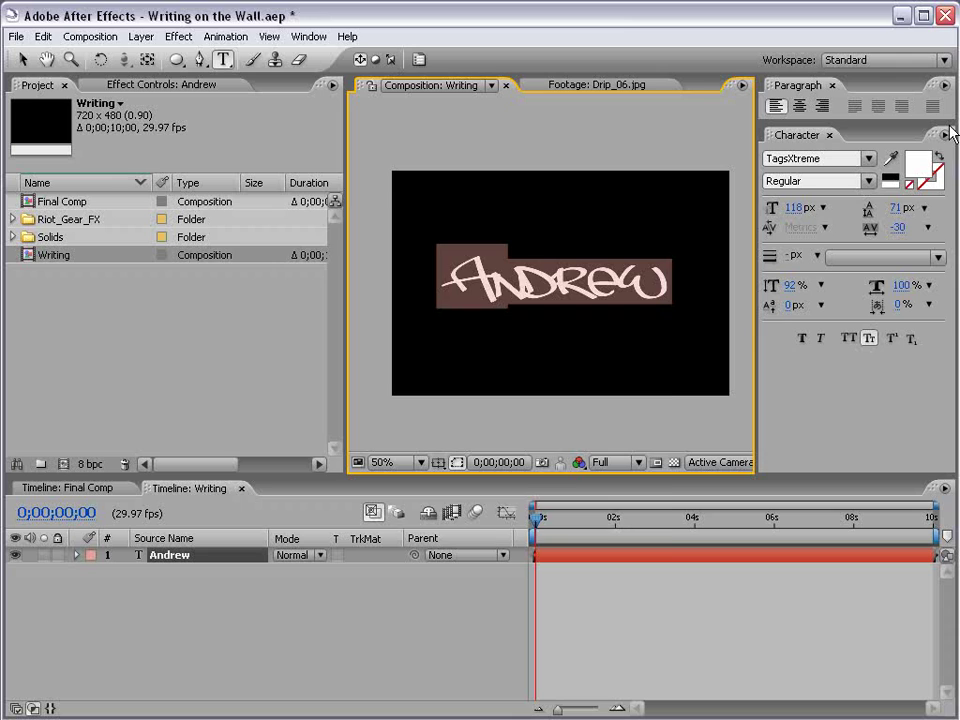
left_click(918, 165)
left_click_drag(425, 325, 446, 316)
left_click(617, 260)
left_click(23, 59)
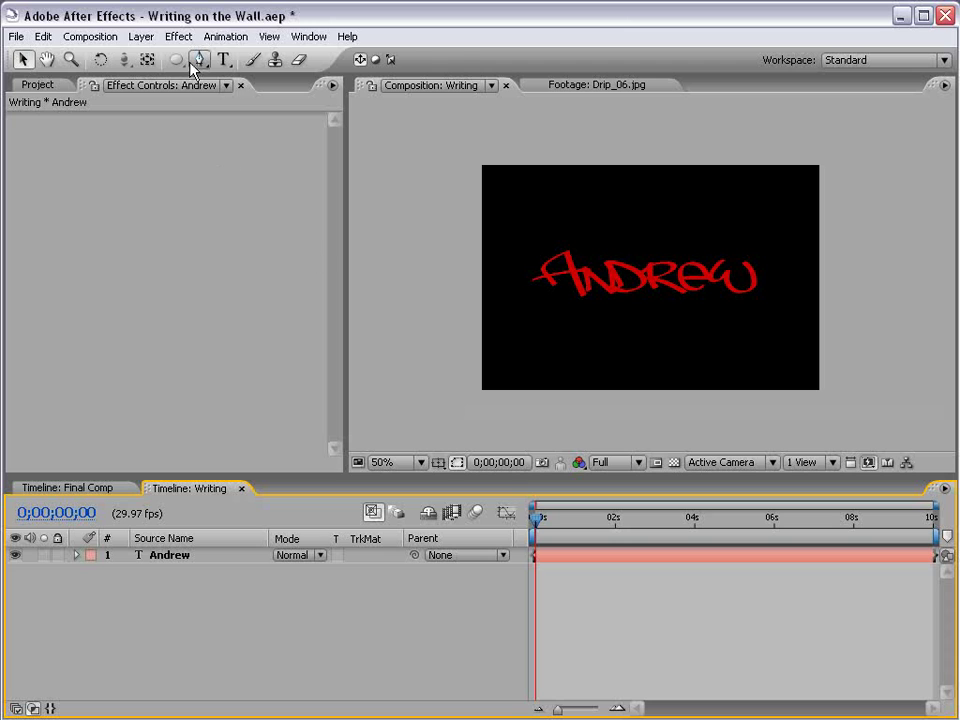
Start a Pen mask path on the text layer, tracing the letter A and looping beneath it into its crossbar.
left_click(199, 59)
scroll(655, 345, "up", 1)
key("space")
left_click_drag(510, 300, 525, 292)
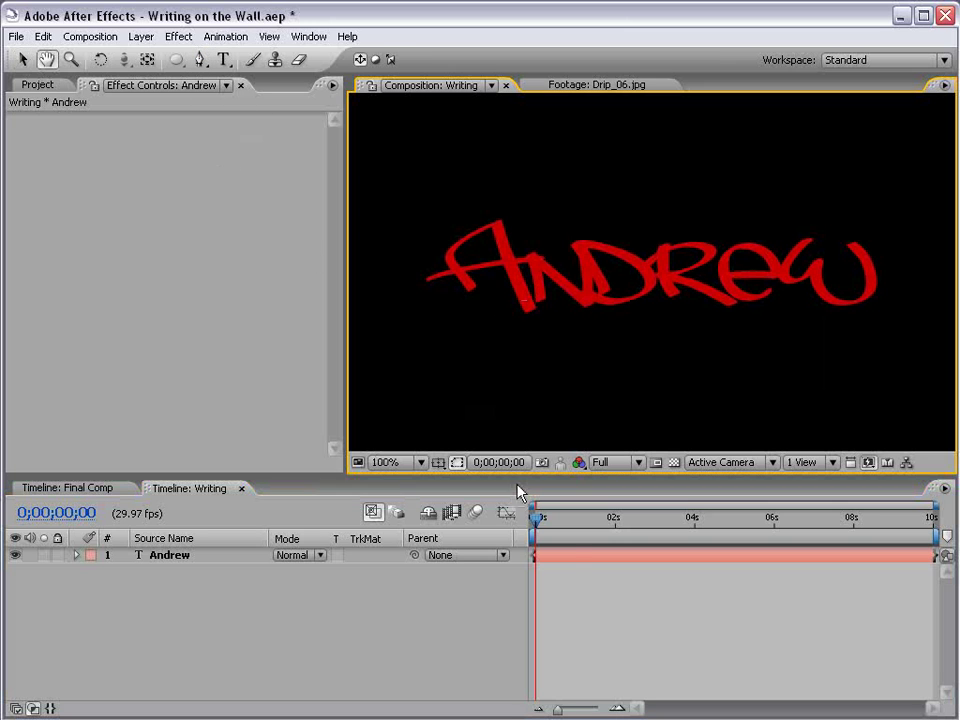
left_click(566, 554)
left_click(487, 305)
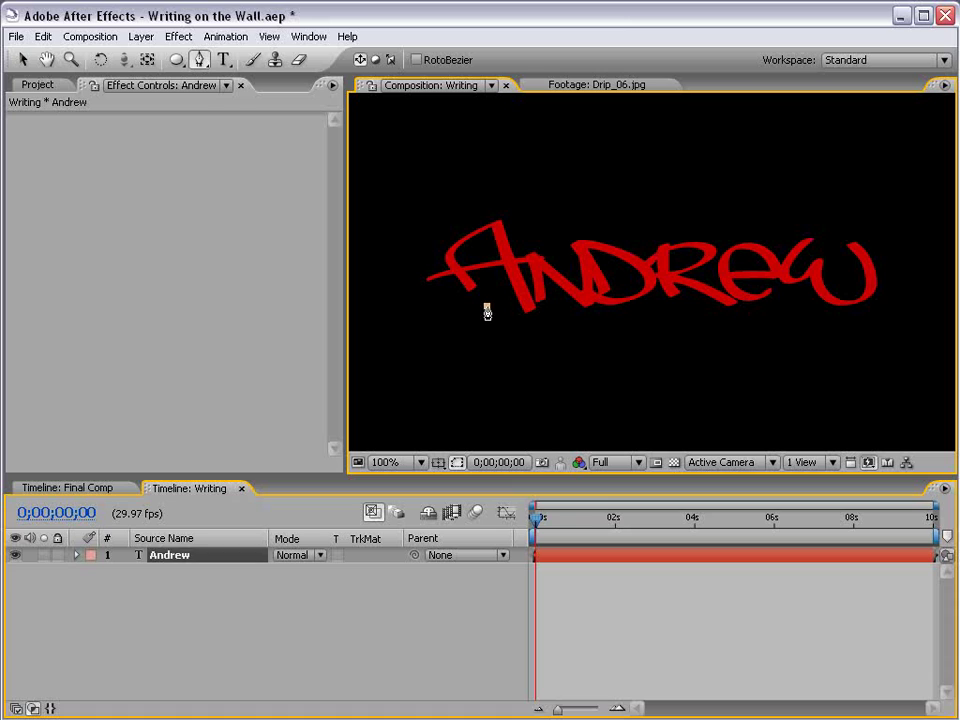
left_click(449, 257)
left_click(497, 219)
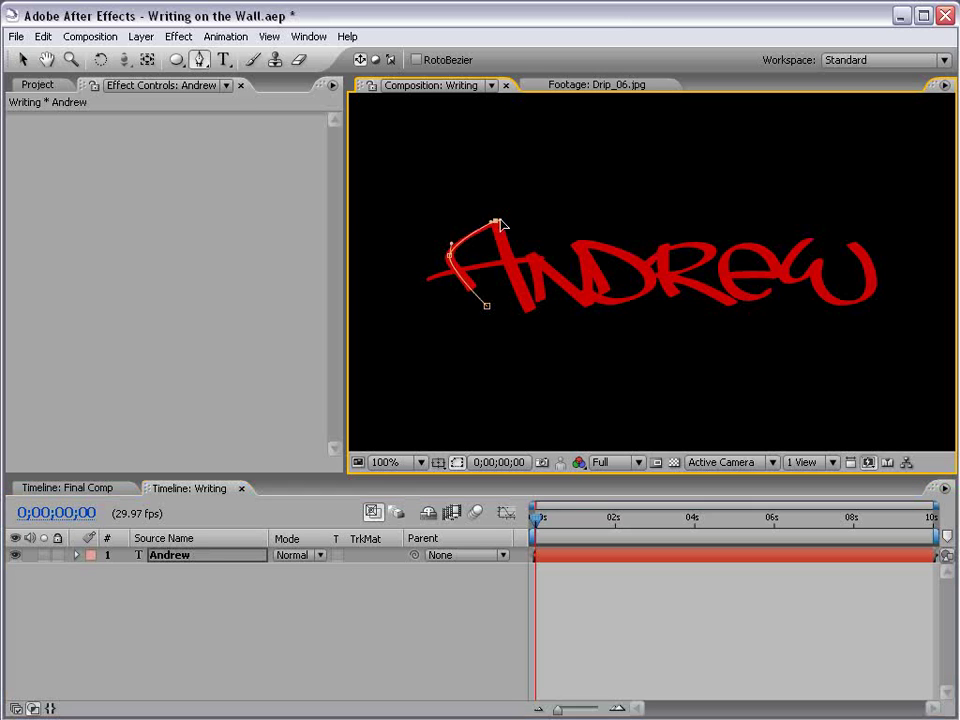
left_click(535, 325)
left_click_drag(449, 330, 532, 262)
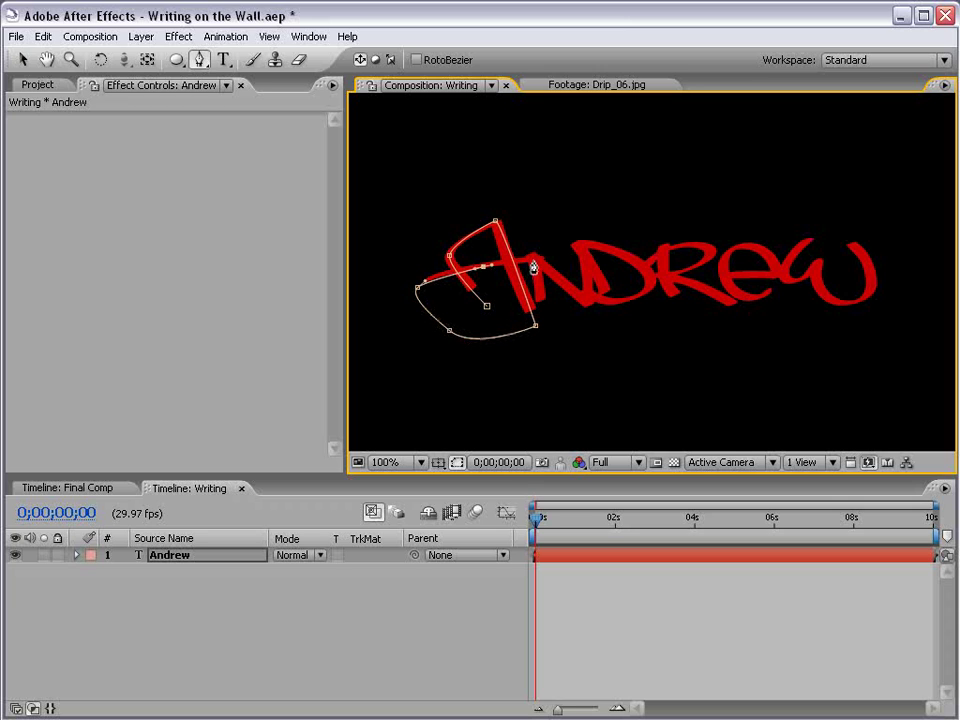
Continue the mask path along the strokes of the N and the D.
left_click(537, 302)
left_click(542, 262)
left_click_drag(590, 305, 592, 256)
left_click(587, 244)
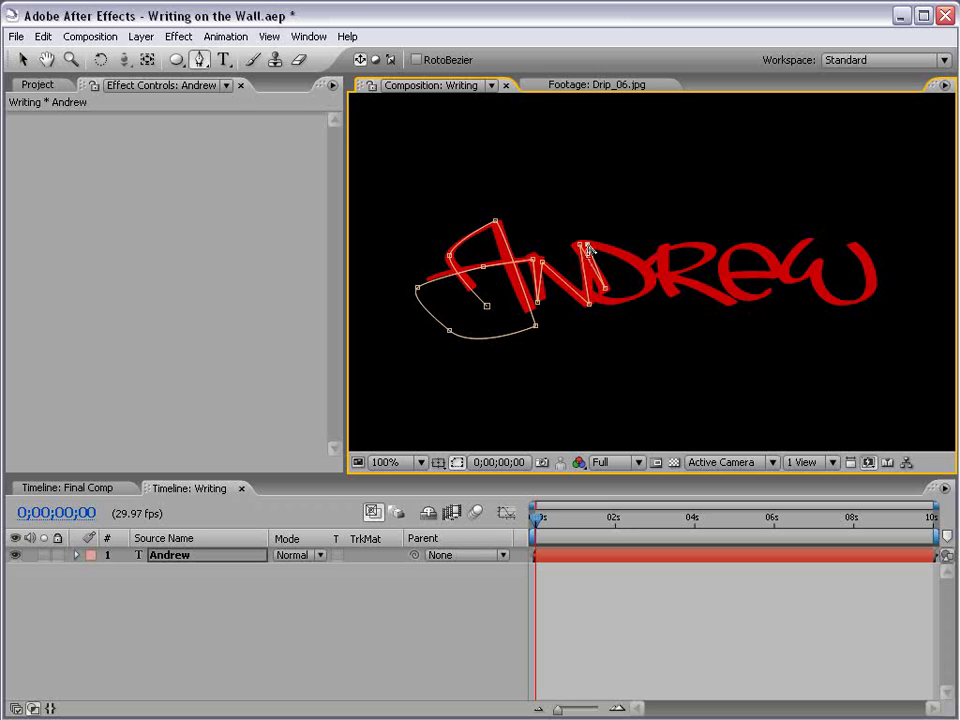
left_click_drag(651, 283, 659, 321)
left_click(593, 295)
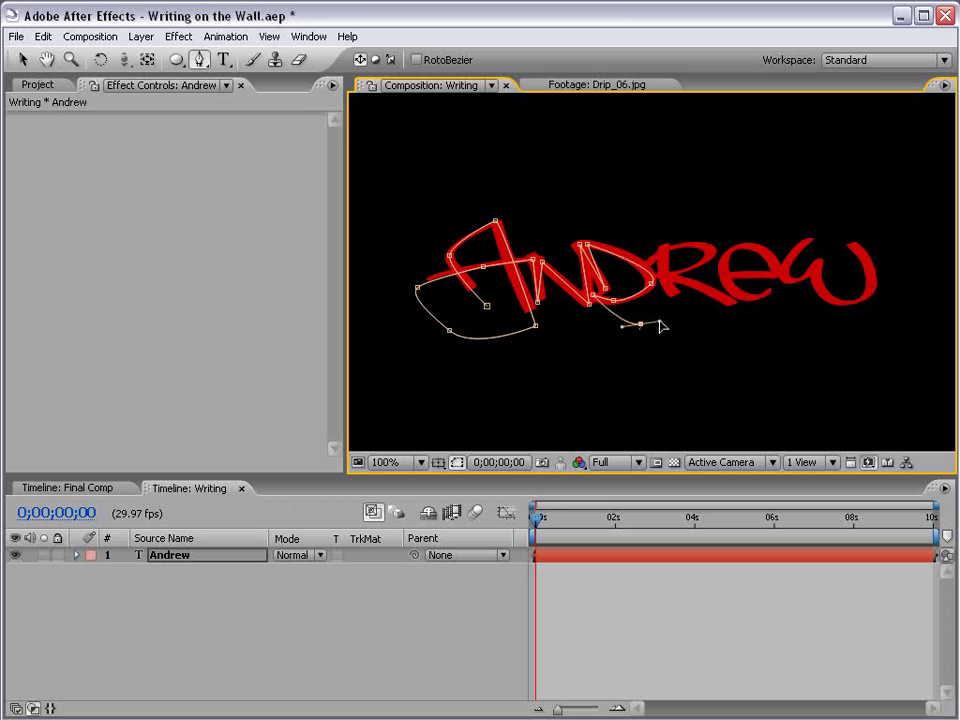
Extend the mask path through the R and the E, following their writing strokes.
left_click(681, 301)
left_click_drag(663, 246, 699, 261)
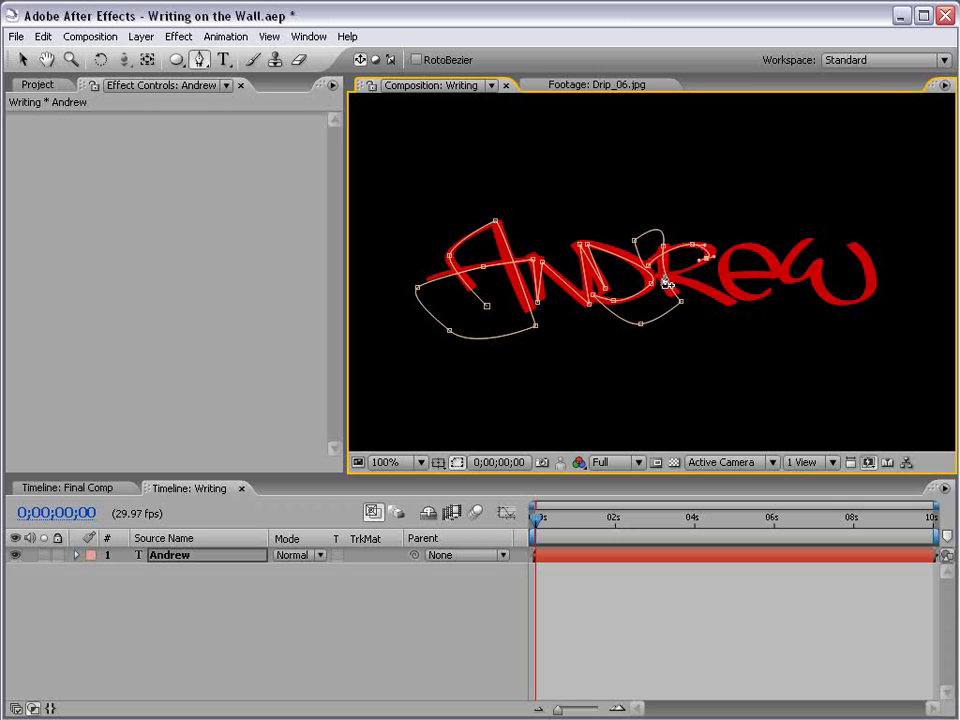
left_click_drag(726, 300, 778, 273)
left_click(777, 284)
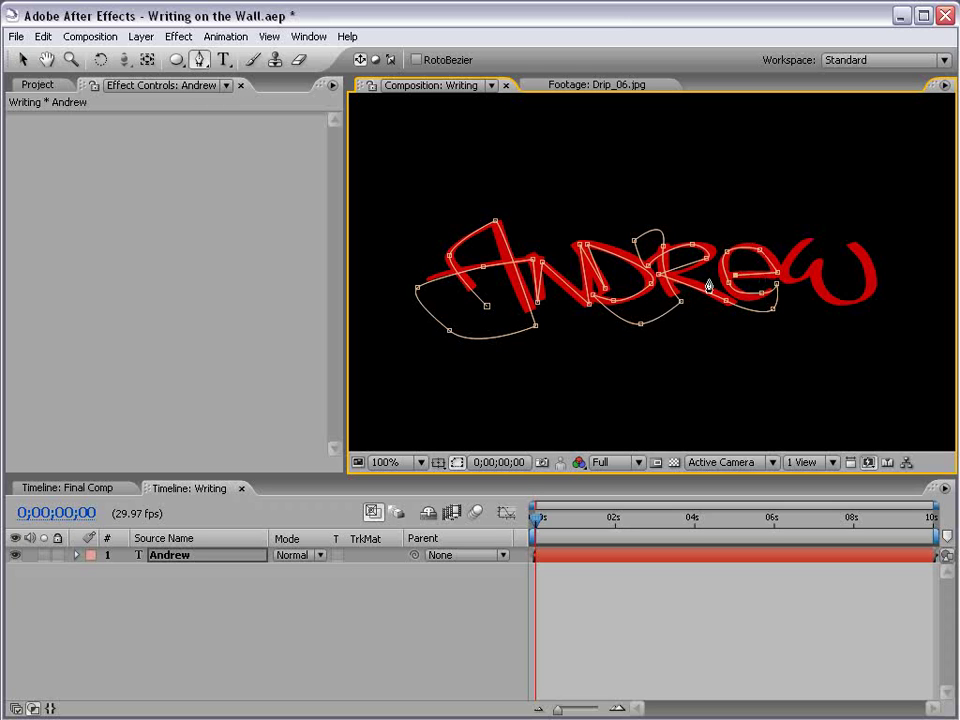
Loop the mask path above the lettering and trace the W, ending the open path at its upper tip.
left_click(809, 211)
left_click_drag(832, 212, 826, 225)
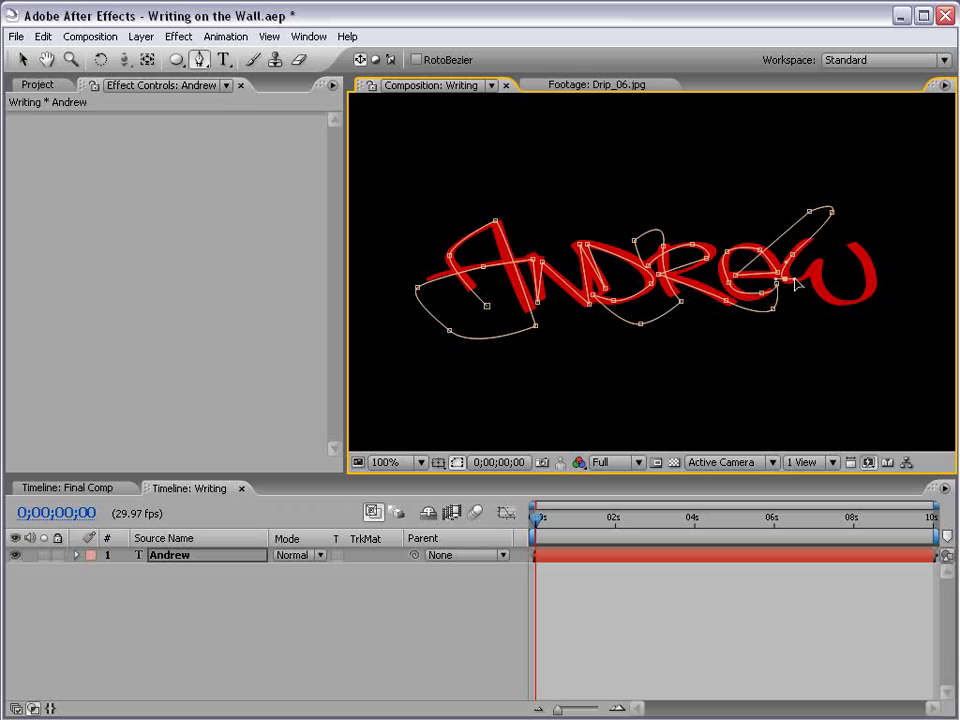
left_click(818, 266)
left_click_drag(818, 262, 824, 254)
left_click_drag(836, 300, 851, 301)
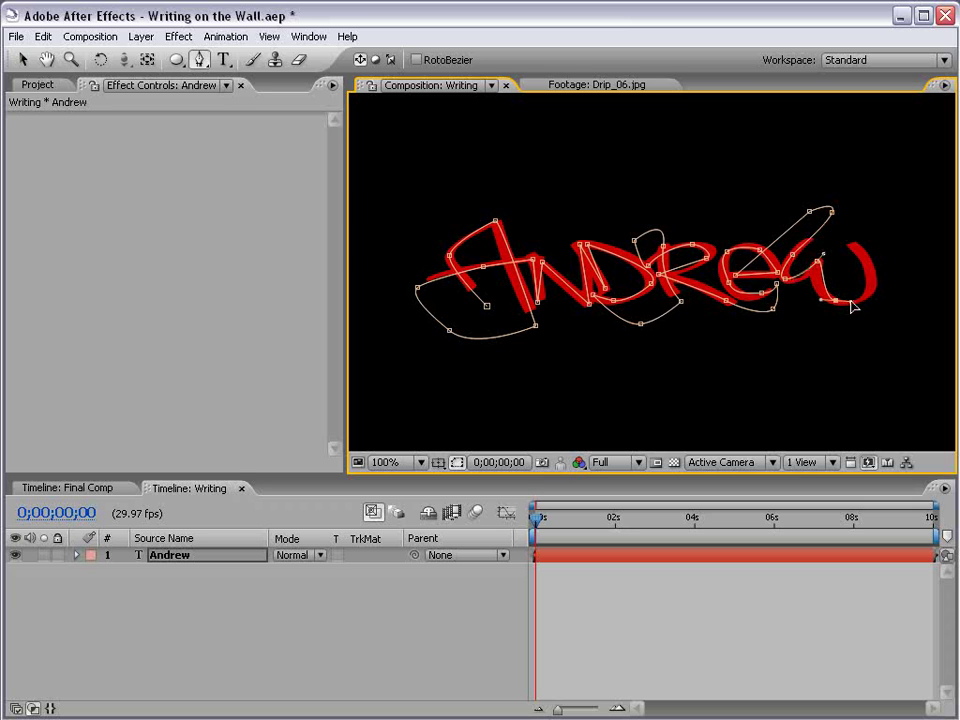
left_click(848, 238)
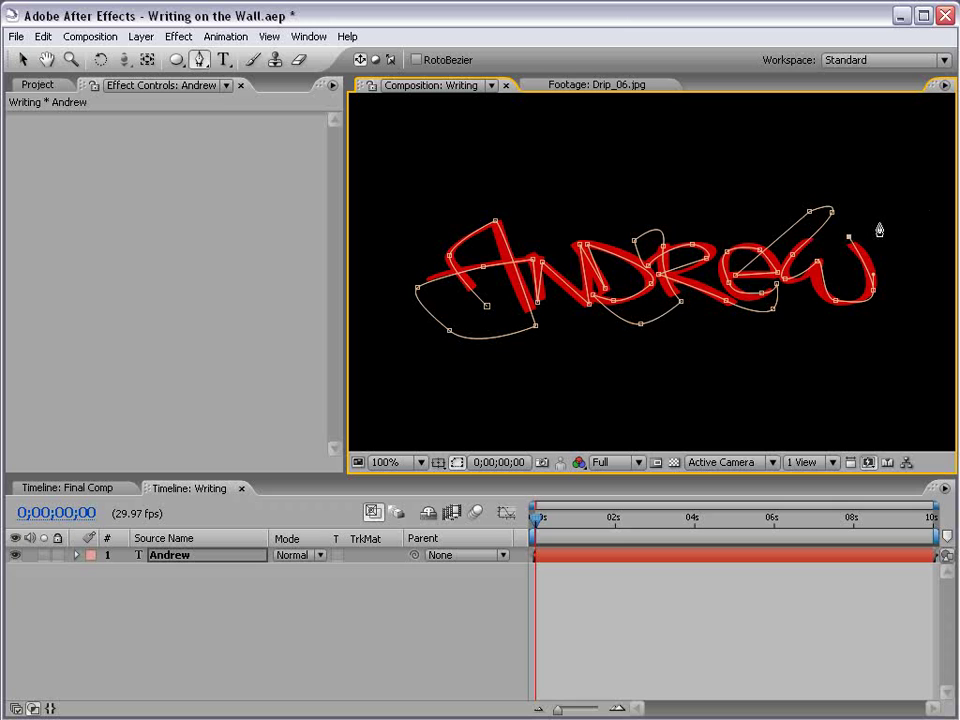
left_click(22, 59)
left_click(596, 584)
Apply the Stroke effect to the text layer and set its brush size to about 10.7.
left_click(578, 555)
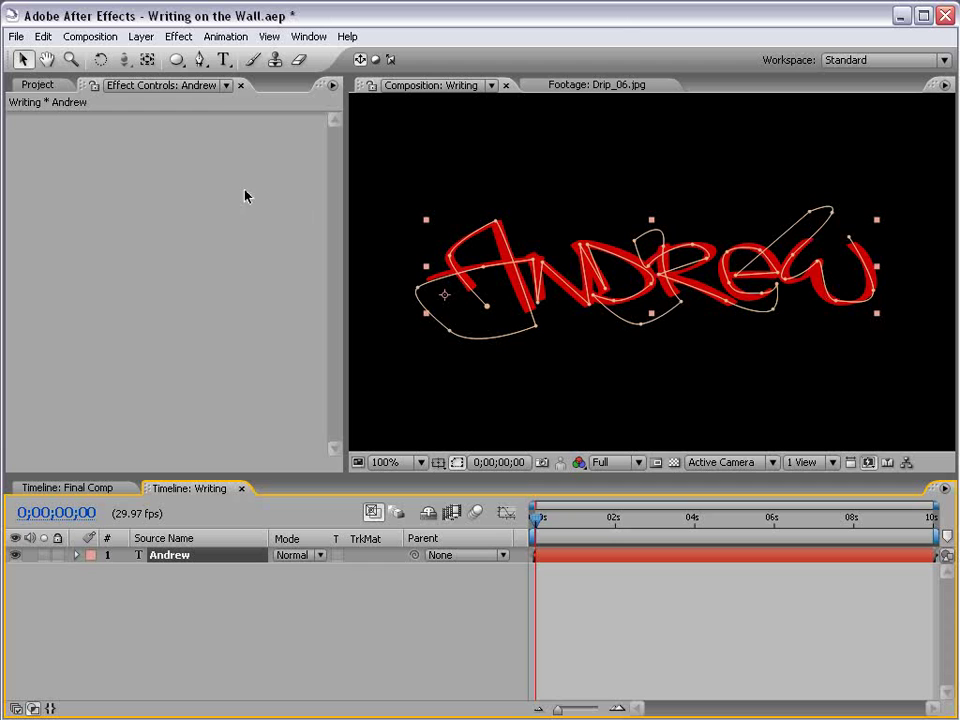
left_click(184, 37)
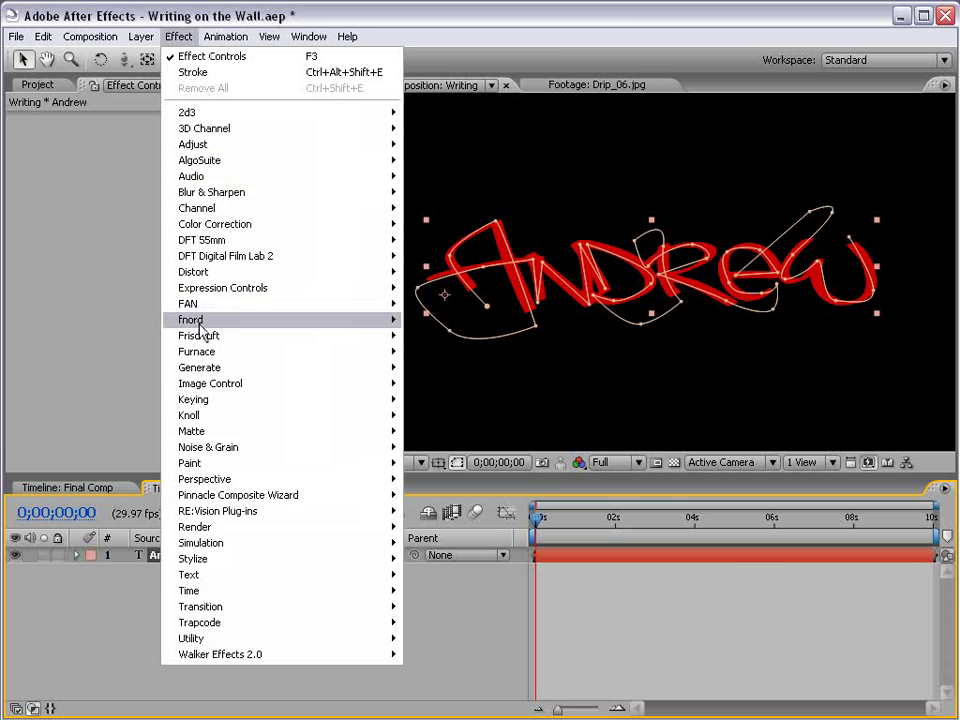
mouse_move(215, 368)
left_click(432, 672)
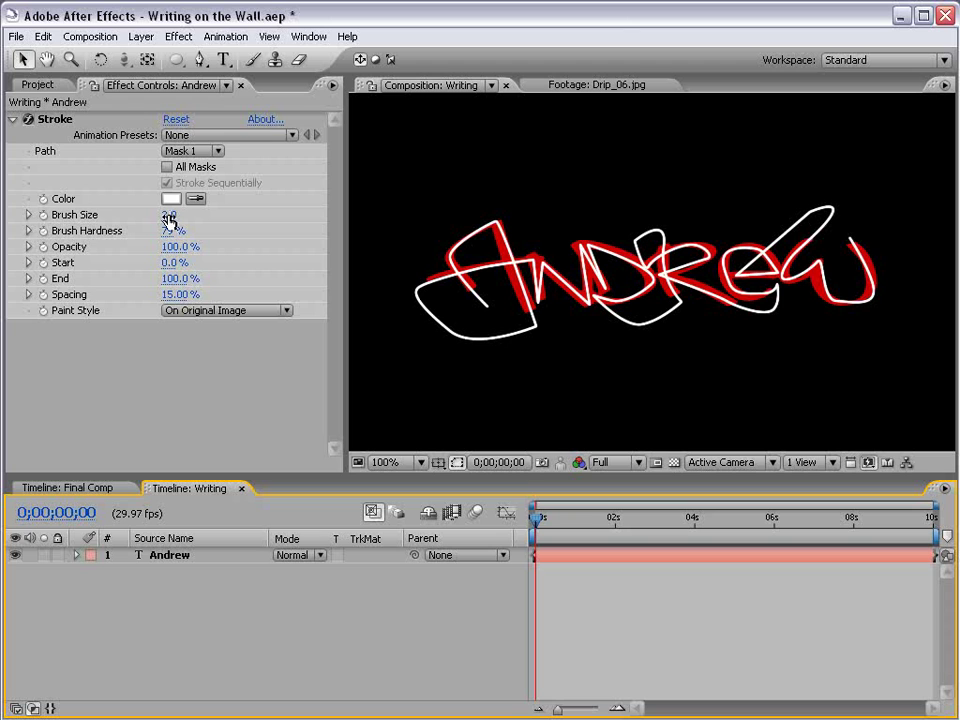
left_click_drag(170, 220, 255, 215)
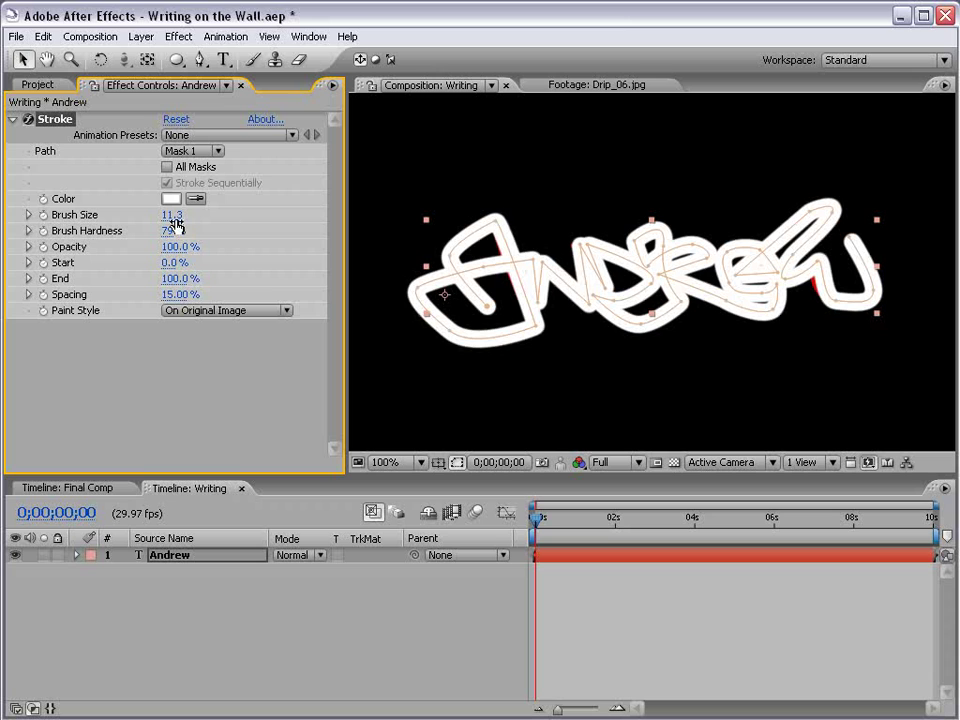
left_click_drag(175, 216, 168, 215)
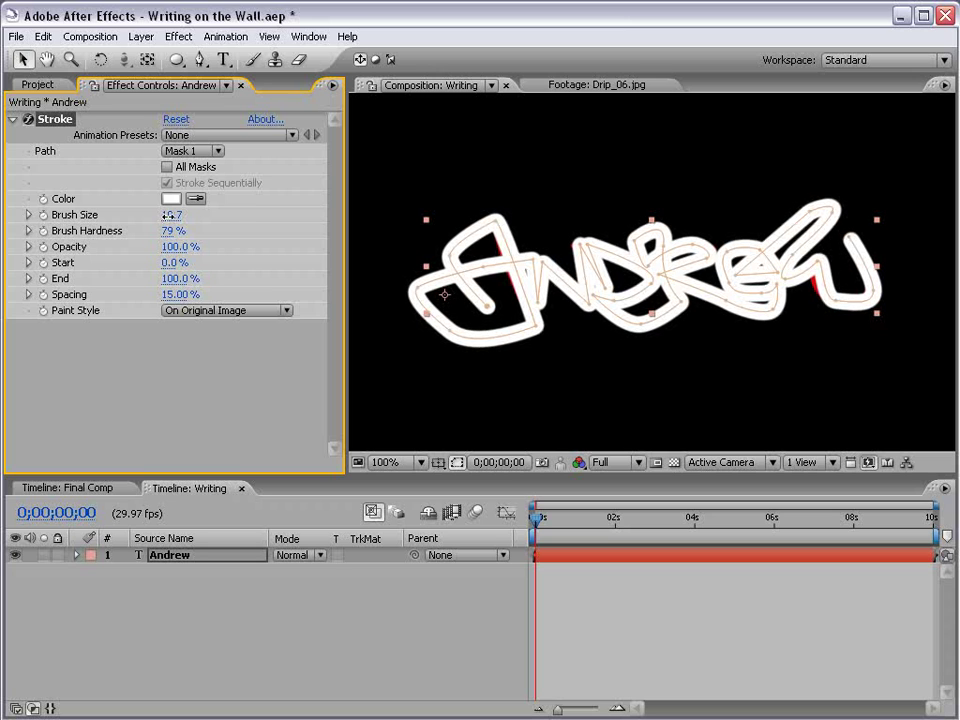
Set the Stroke effect's brush size to 10.0 and its paint style to Reveal Original Image.
left_click(820, 265)
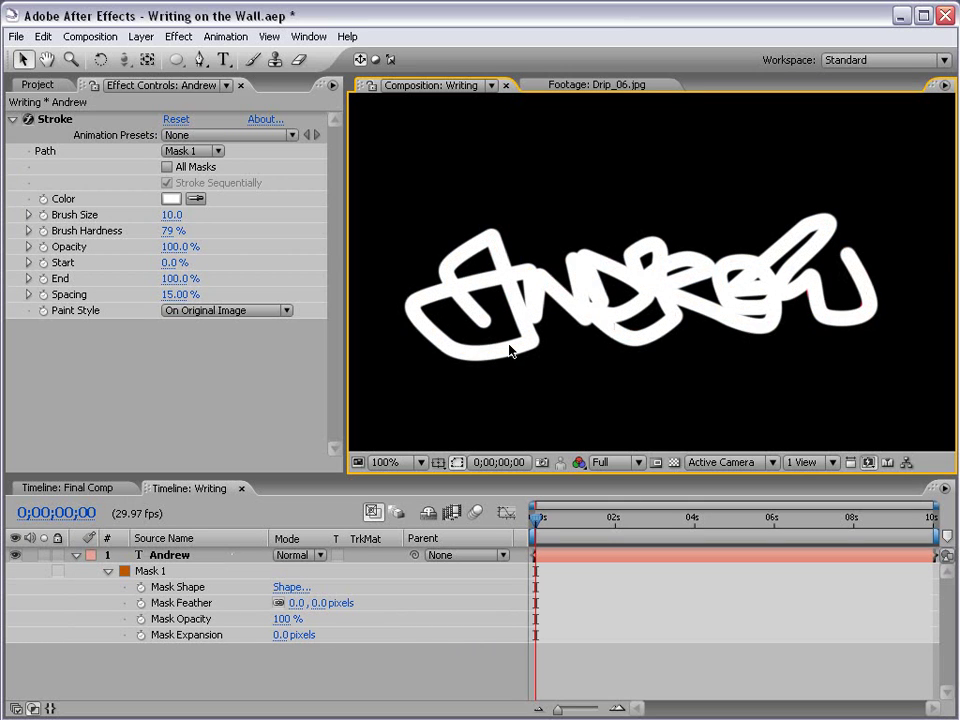
left_click(208, 311)
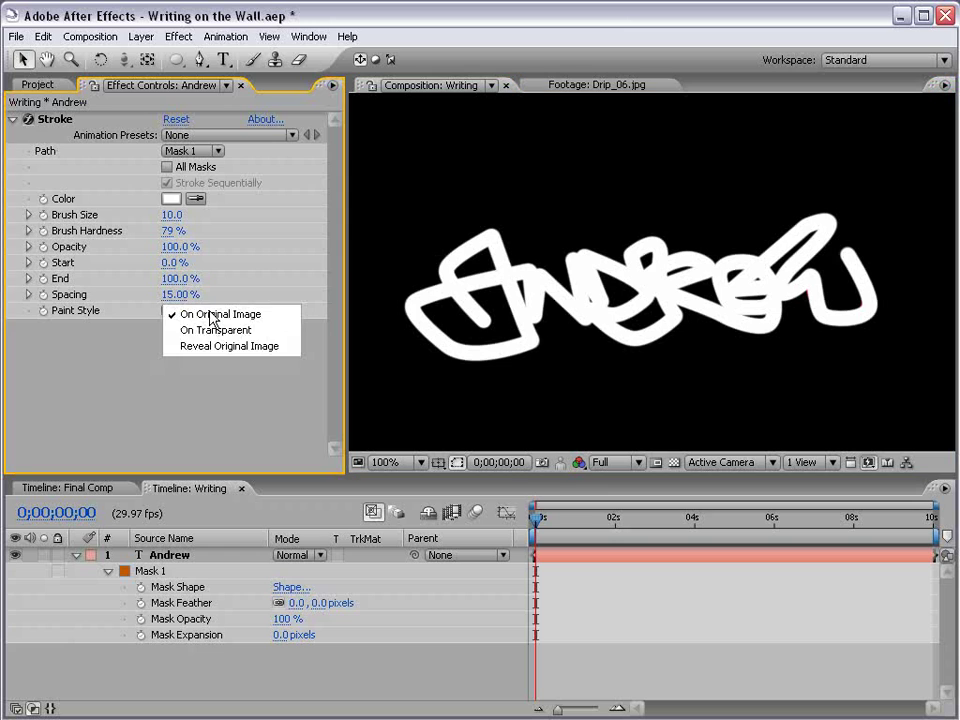
left_click(257, 346)
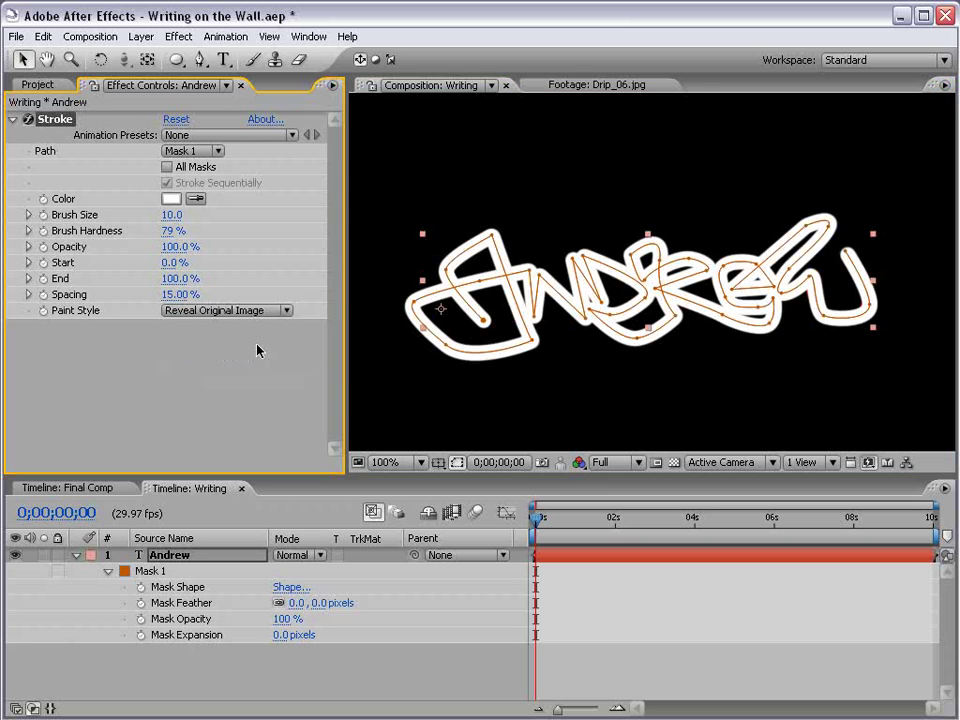
left_click(591, 628)
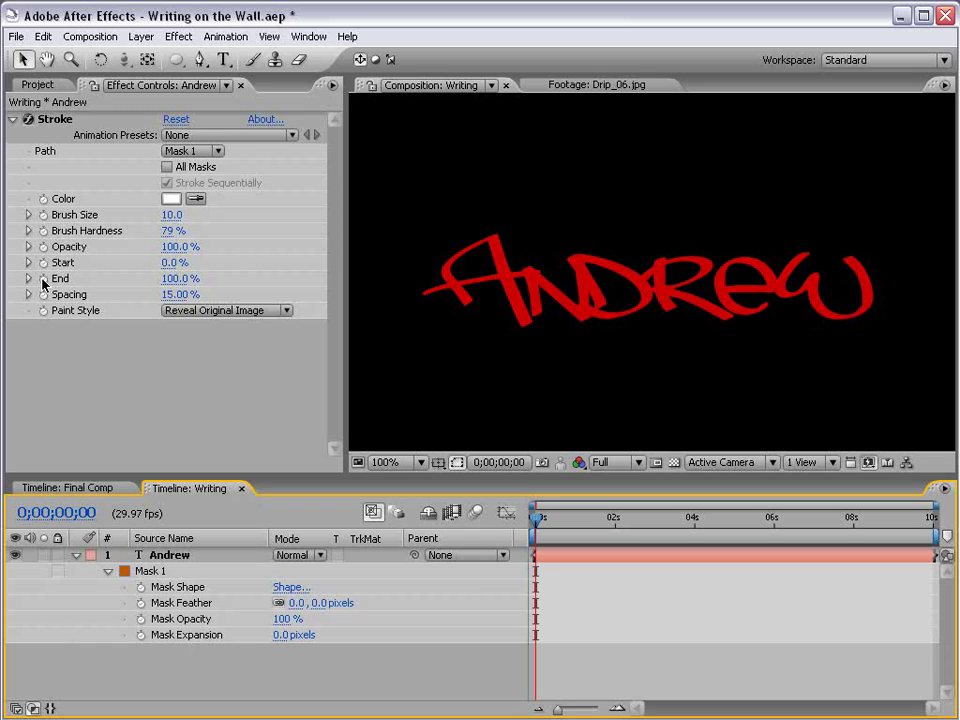
Test the handwriting reveal by lowering the Stroke effect's End value to 8% and raising it to 67%.
left_click_drag(180, 278, 87, 278)
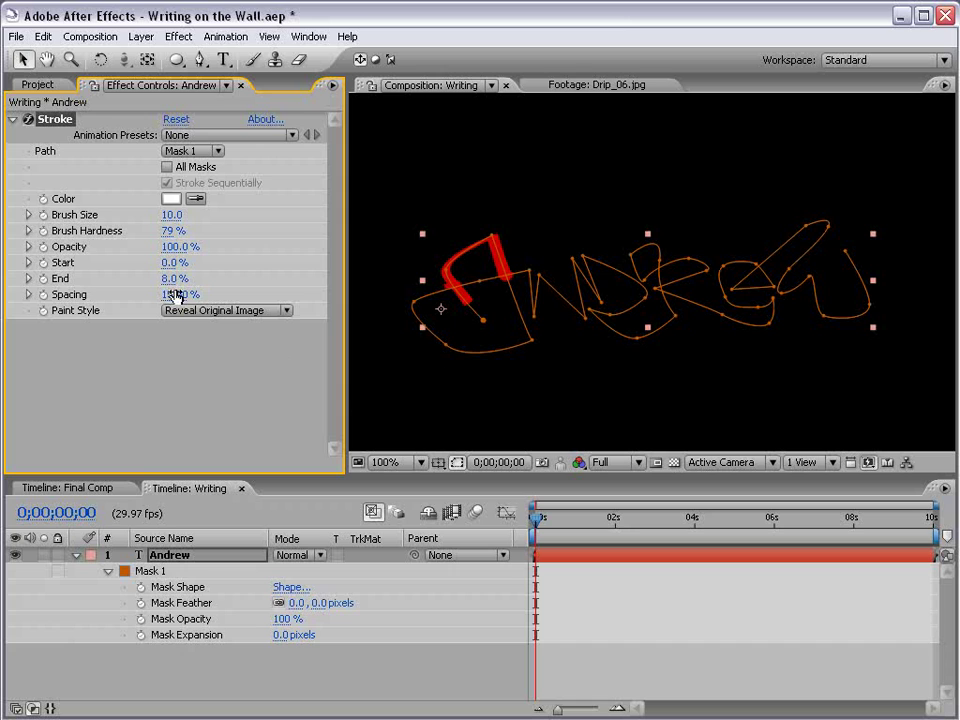
left_click_drag(176, 295, 199, 290)
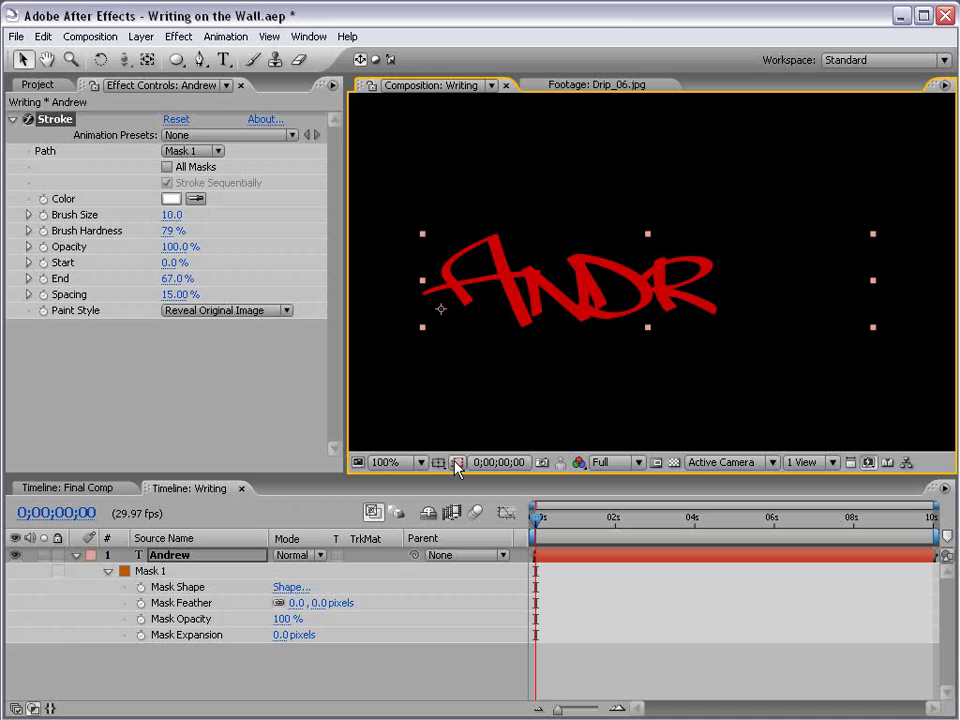
Keyframe the Stroke effect's End value at 0% on the first frame and 100% at 0;00;02;00.
left_click(536, 520)
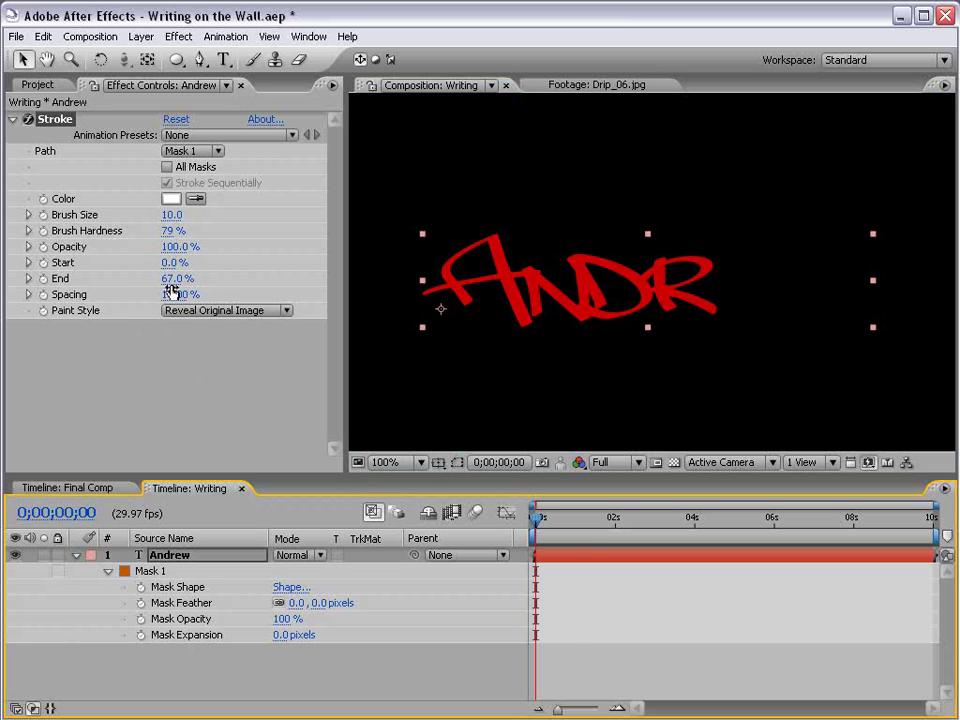
left_click_drag(174, 281, 98, 277)
left_click(43, 279)
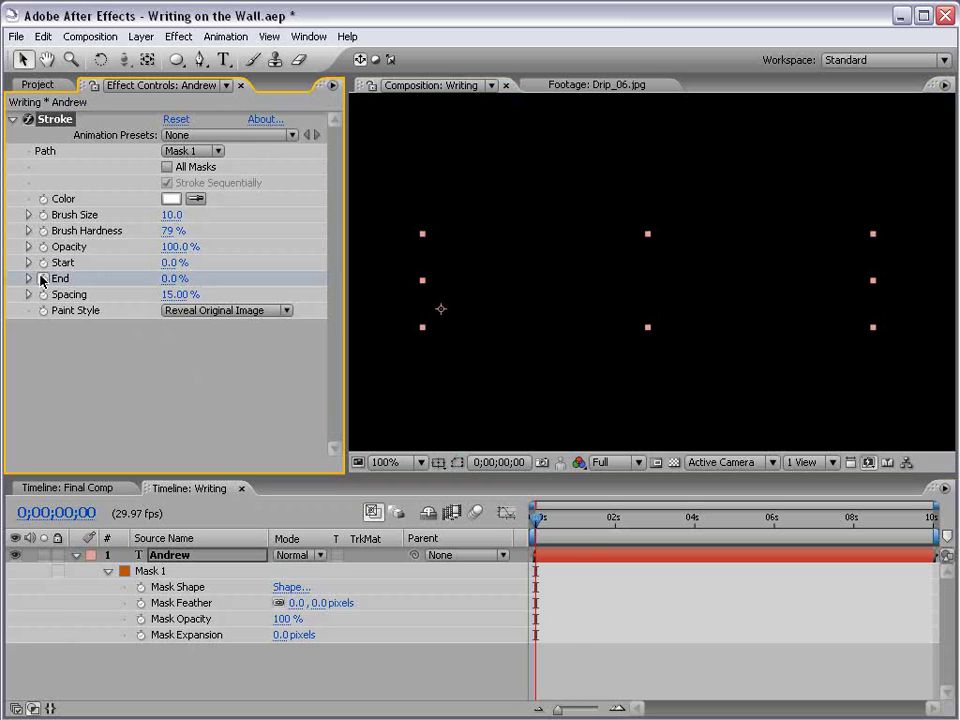
left_click(618, 519)
left_click_drag(618, 524, 615, 518)
mouse_move(160, 279)
left_mouse_down()
mouse_move(400, 300)
mouse_move(571, 339)
left_mouse_up()
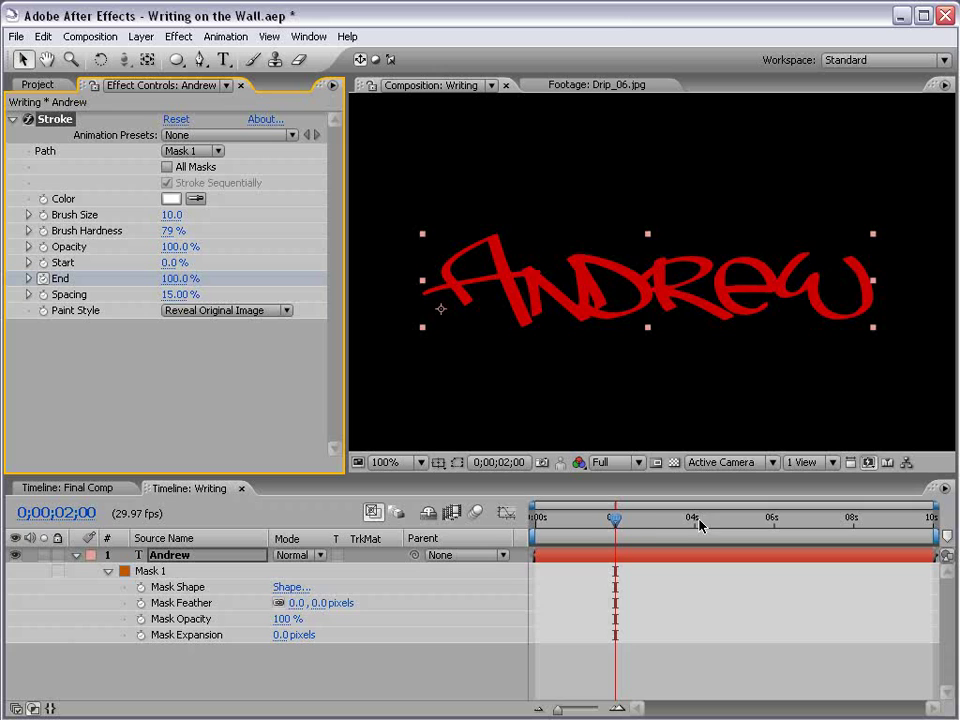
Preview the writing animation from the first frame.
left_click_drag(615, 519, 517, 538)
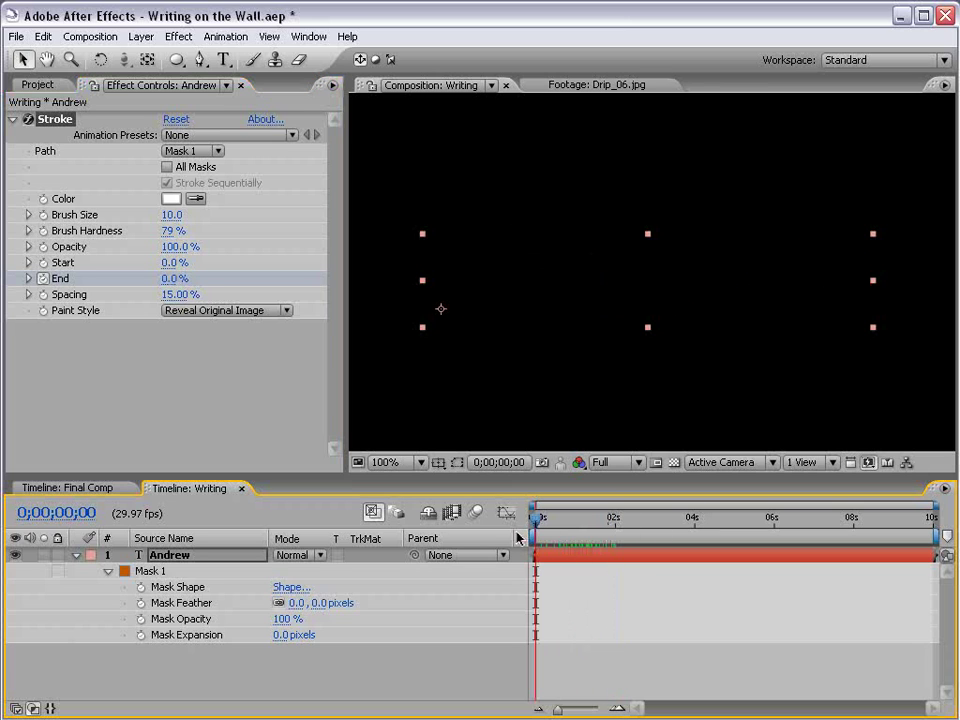
key("KP_0")
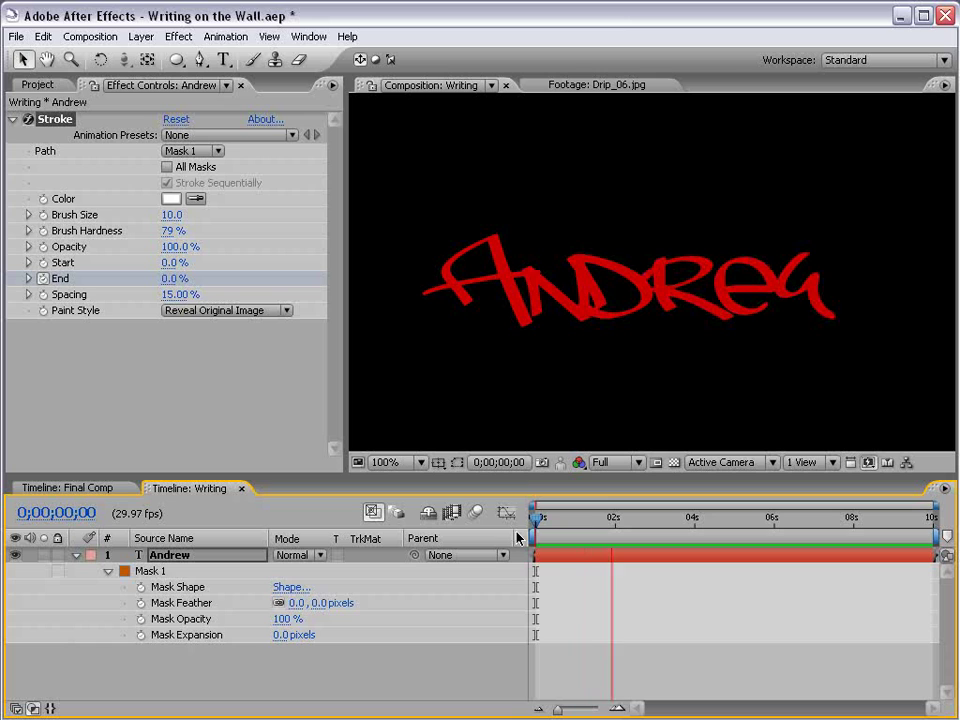
left_click(537, 531)
mouse_move(563, 520)
left_mouse_down()
mouse_move(591, 518)
mouse_move(536, 516)
left_mouse_up()
key("KP_0")
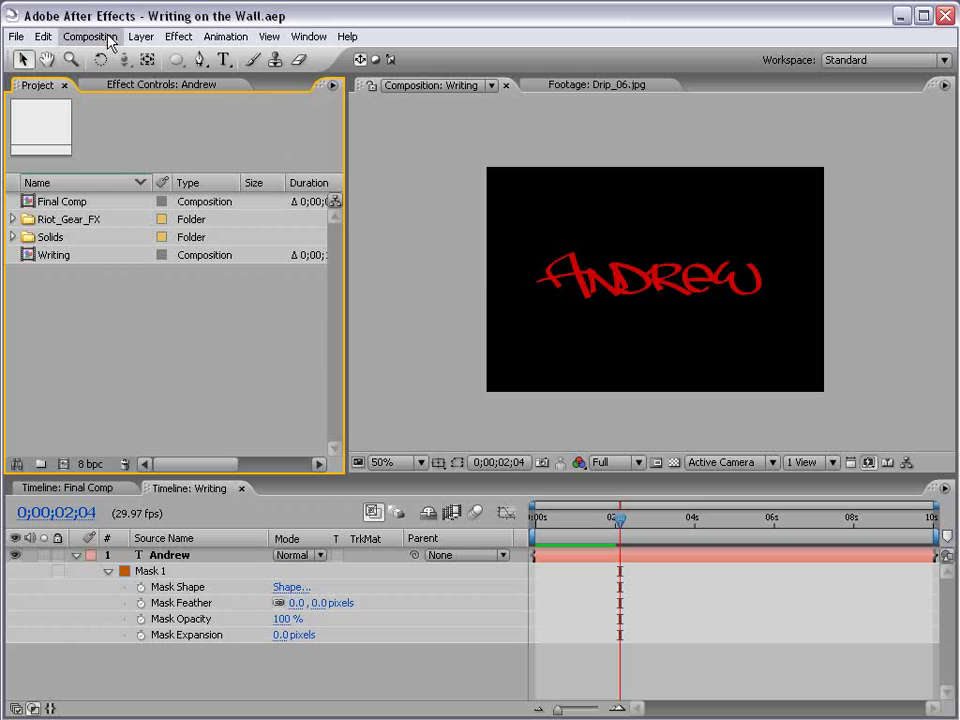
Create a composition named Render Comp with the NTSC DV preset and a 10-second duration.
left_click(108, 37)
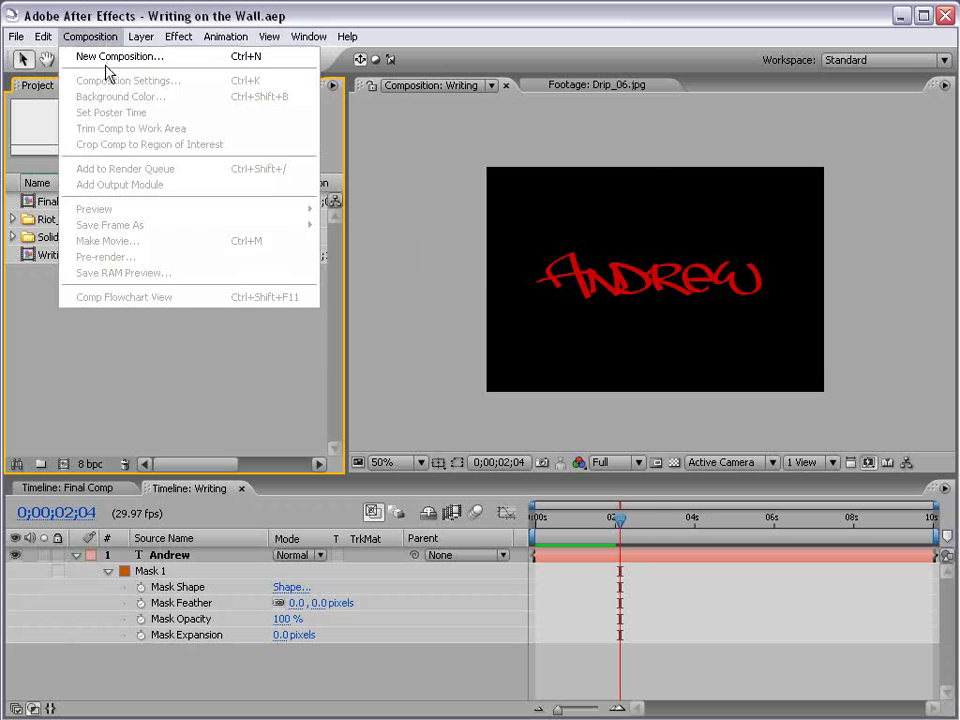
left_click(104, 68)
type("Render Comp")
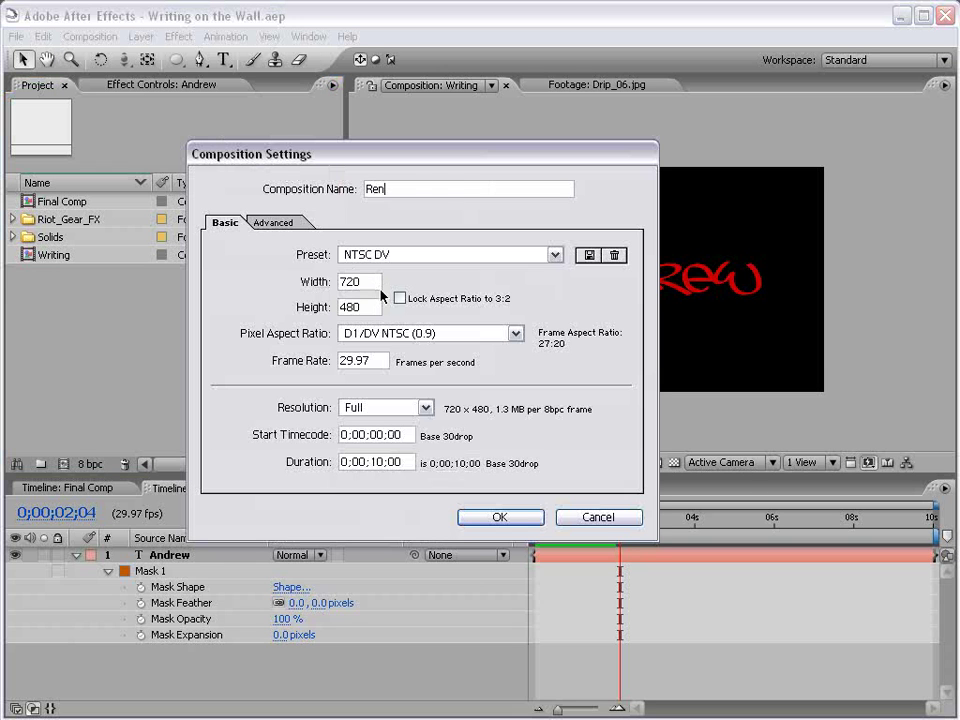
key("Return")
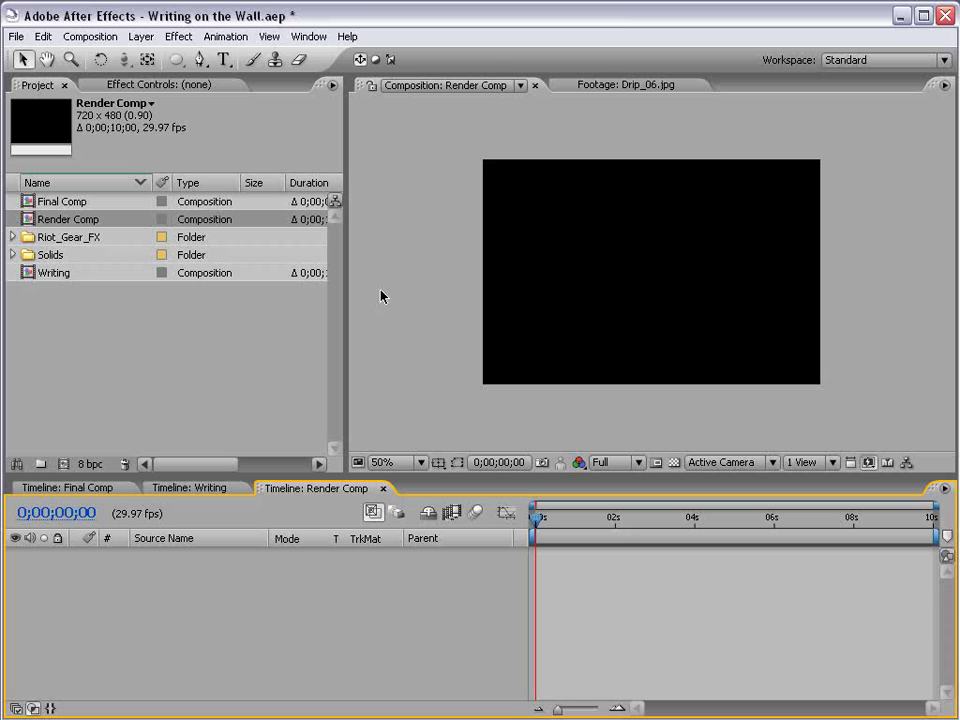
Add Grunge_gray_04.jpg from the low-resolution Grayscale folder of Grungy_Textures to Render Comp.
left_click(12, 238)
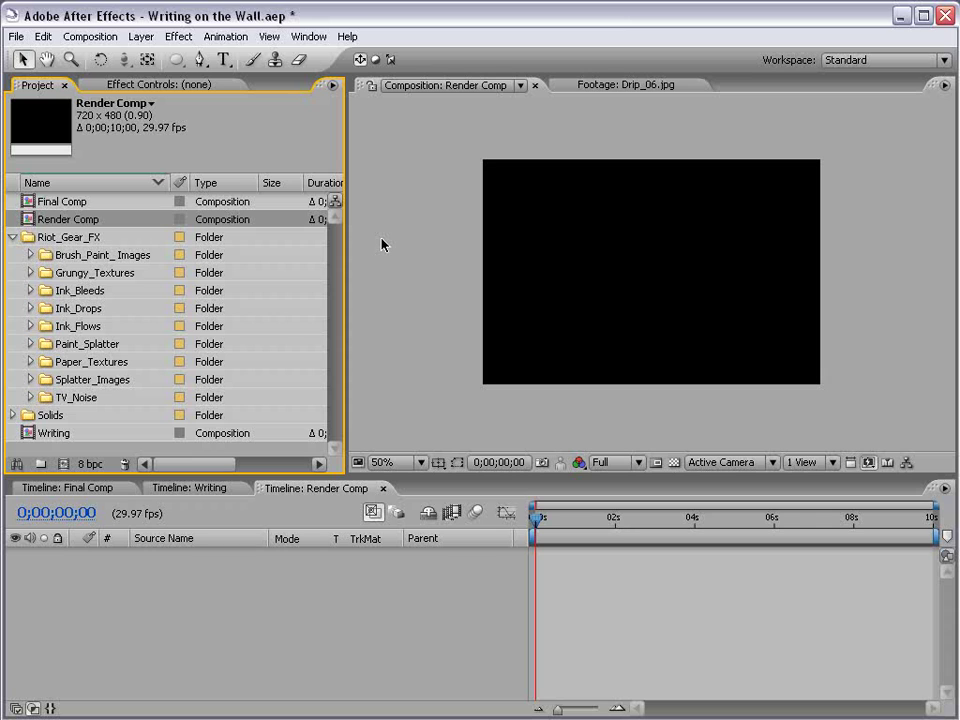
left_click(30, 273)
left_click(48, 308)
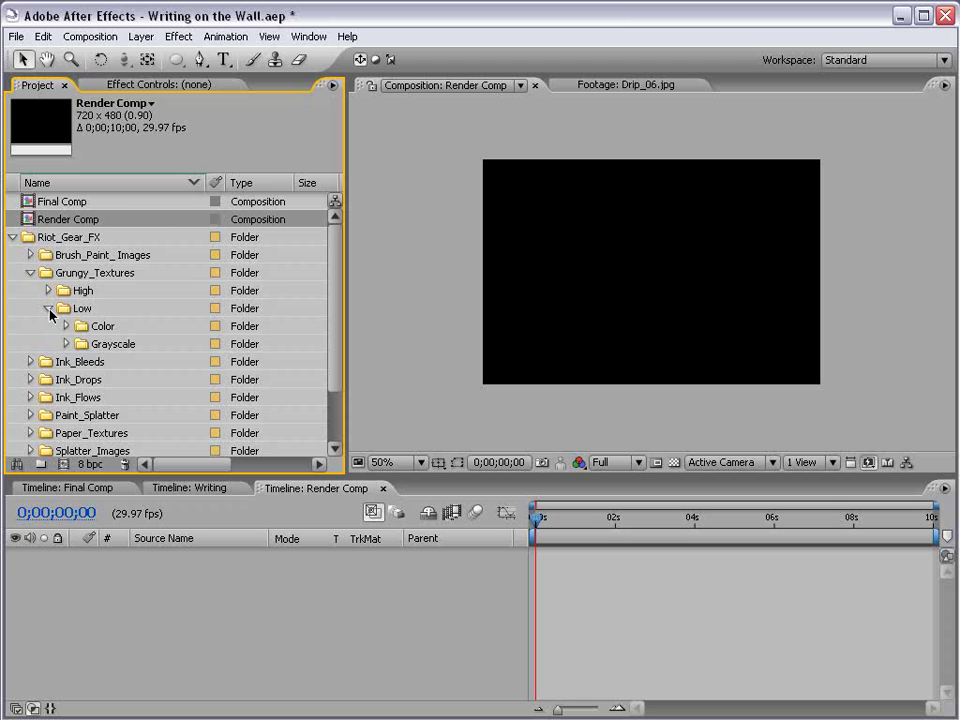
left_click(66, 342)
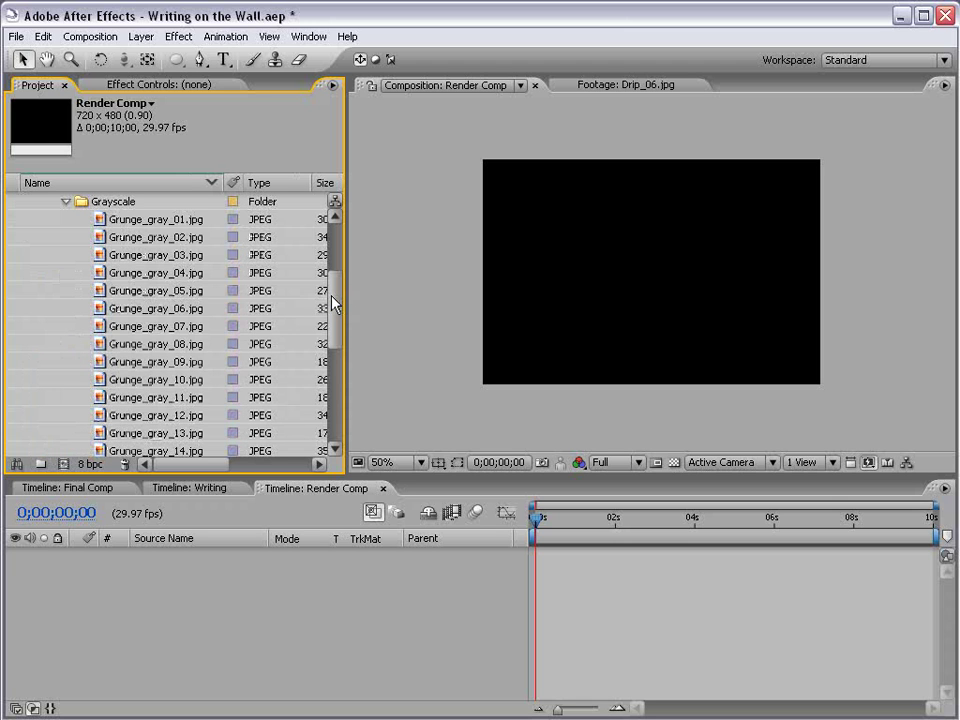
left_click(178, 273)
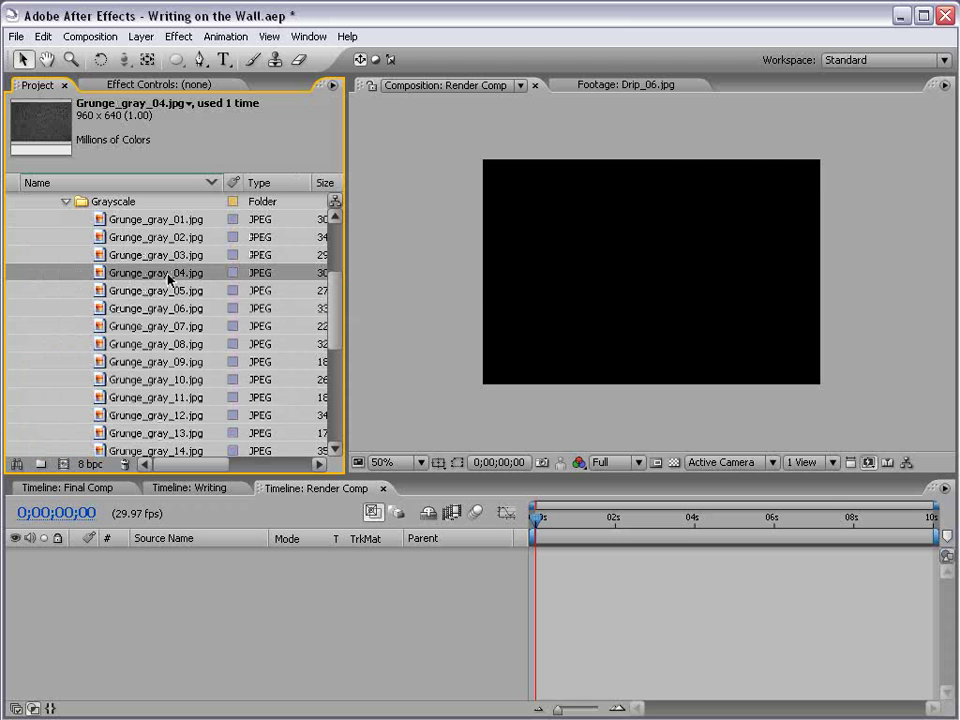
left_click_drag(170, 280, 673, 279)
scroll(640, 212, "up", 2)
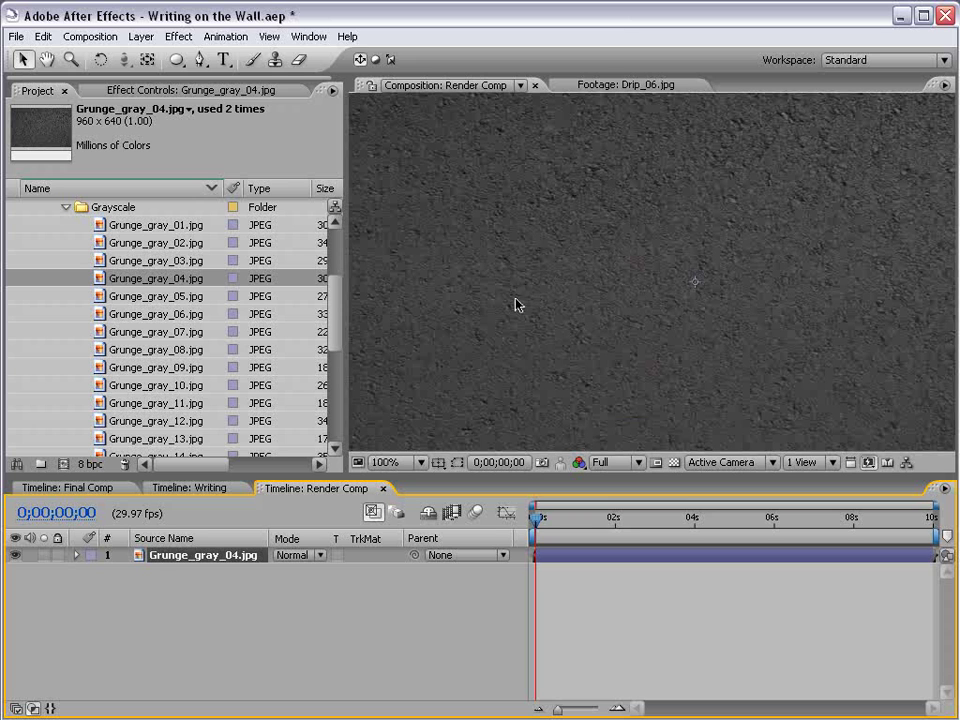
Add Grunge_gray_09.jpg to Render Comp as the layer above the dark grunge texture.
left_click(150, 368)
left_click_drag(145, 372, 675, 268)
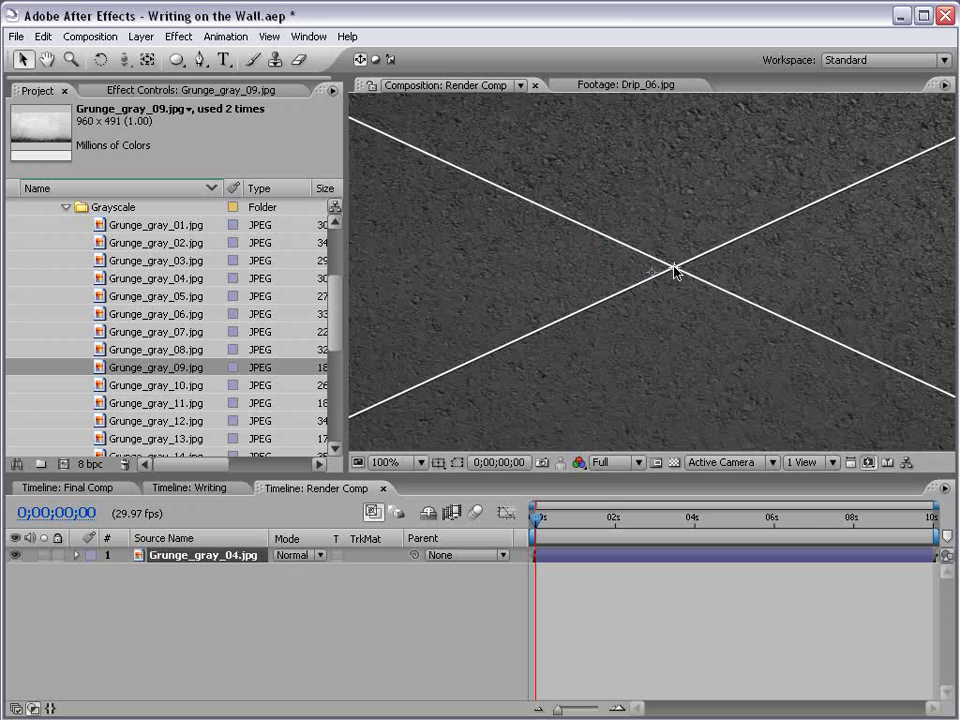
scroll(591, 227, "down", 2)
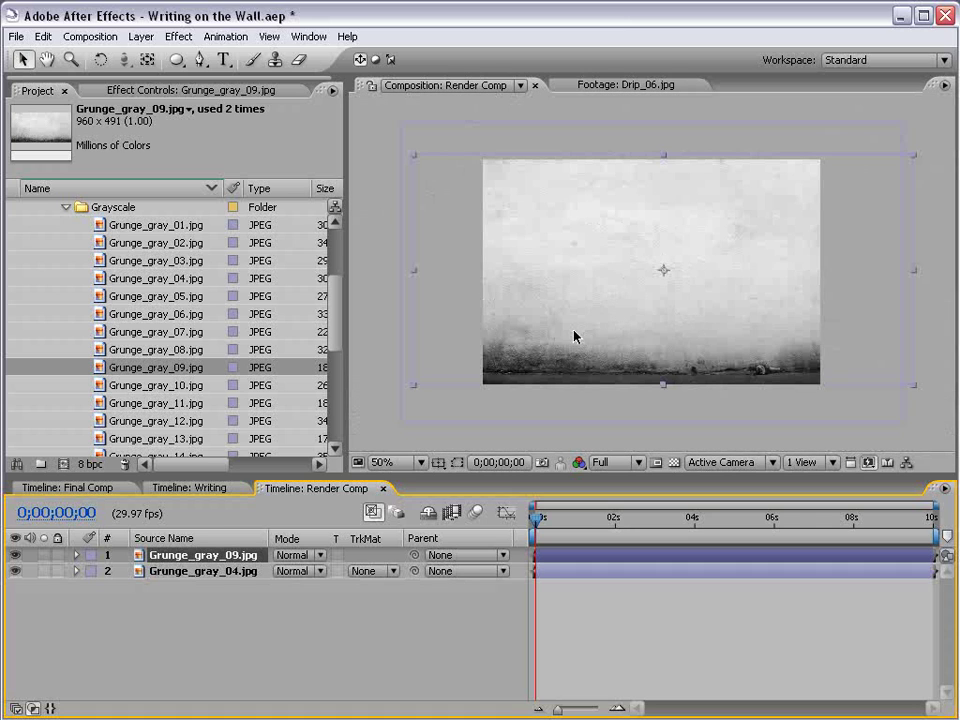
key("F2")
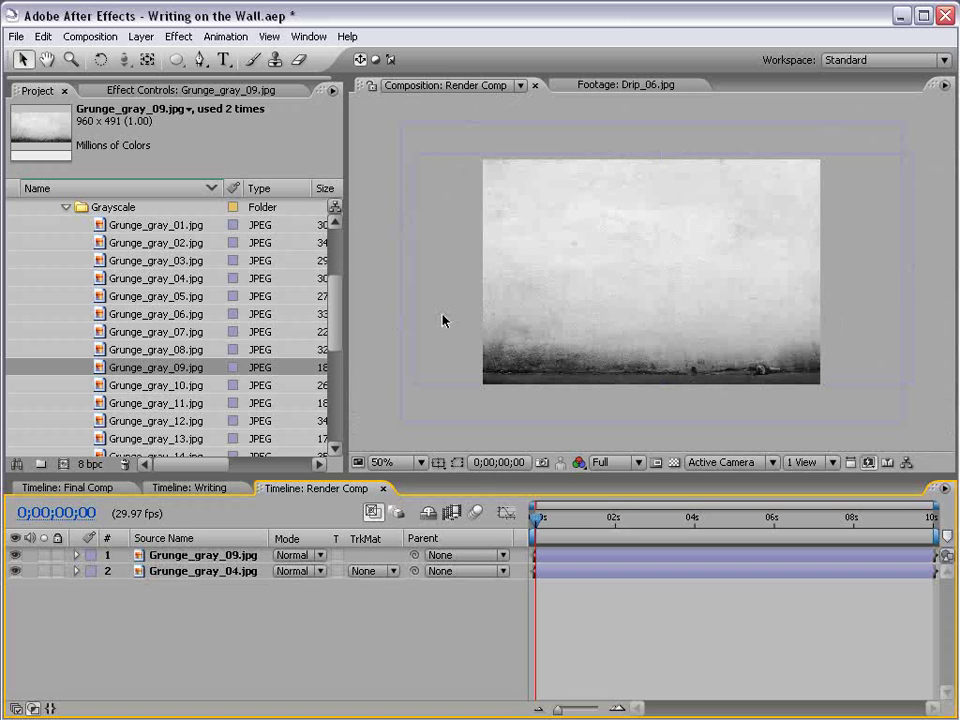
Show the layer switches and make both grunge texture layers 3D.
key("F4")
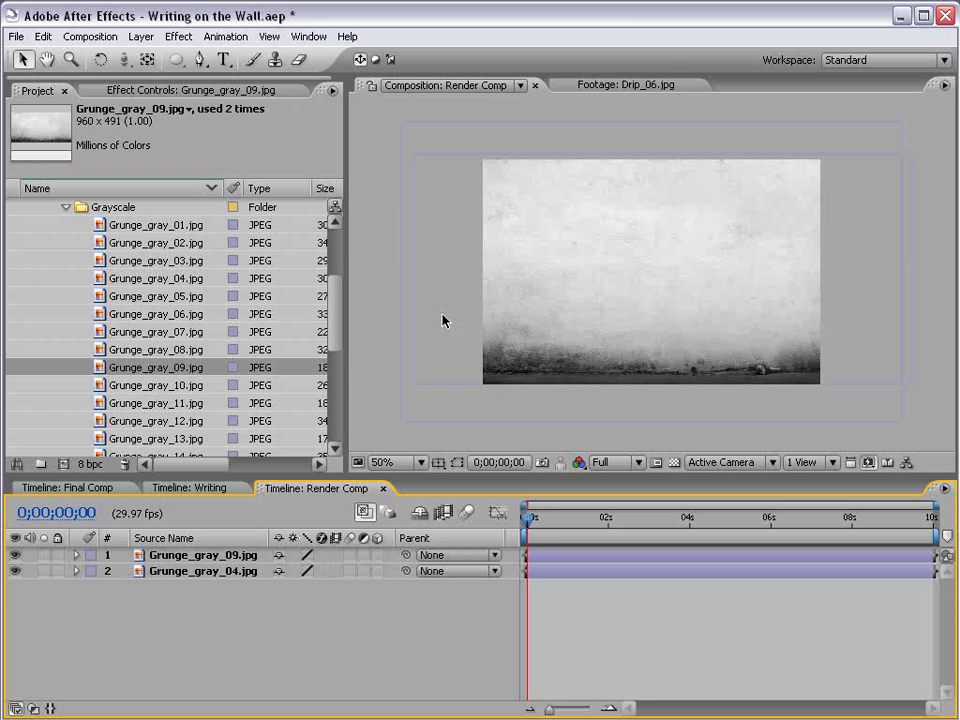
left_click(377, 555)
left_click(377, 571)
left_click(221, 560)
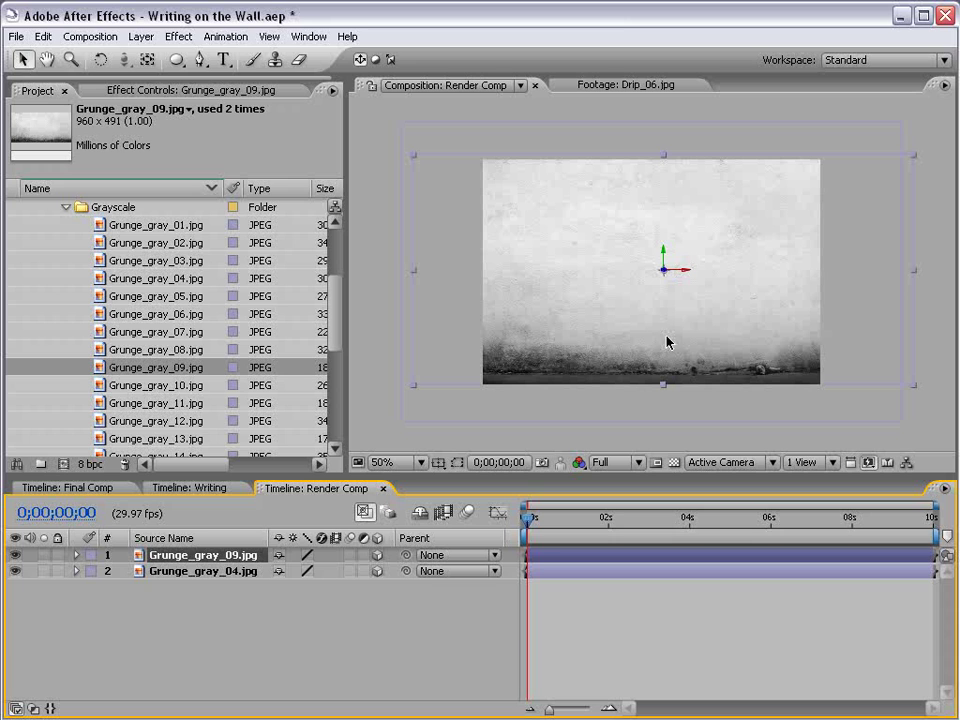
Hide the Grunge_gray_09.jpg layer, rotate Grunge_gray_04.jpg flat about its X axis, and lower it to form the ground.
left_click(237, 569)
key("w")
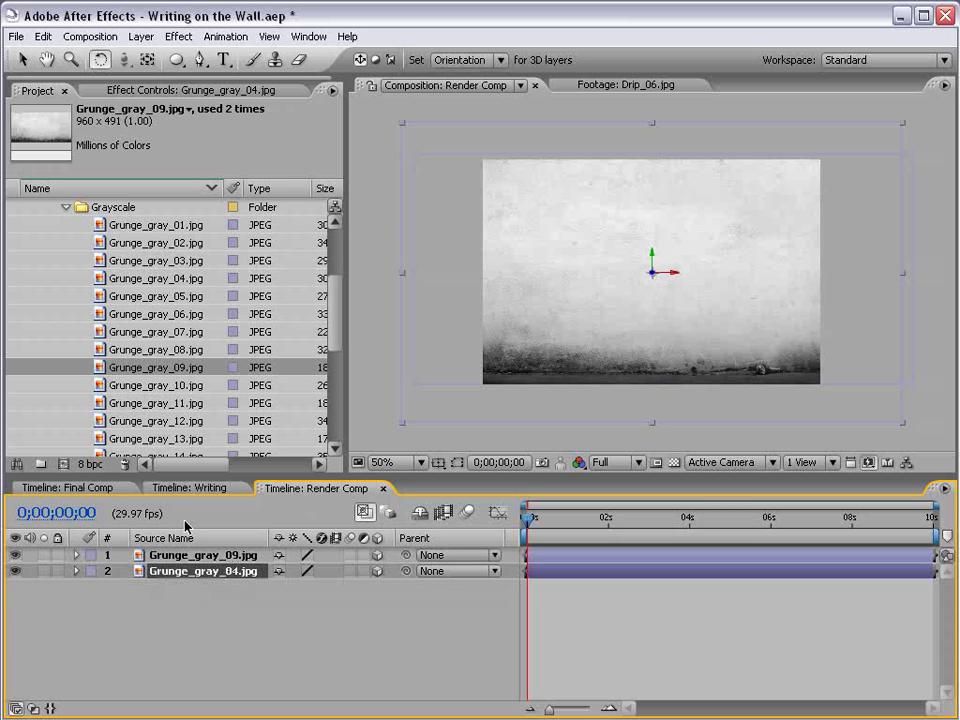
left_click(15, 555)
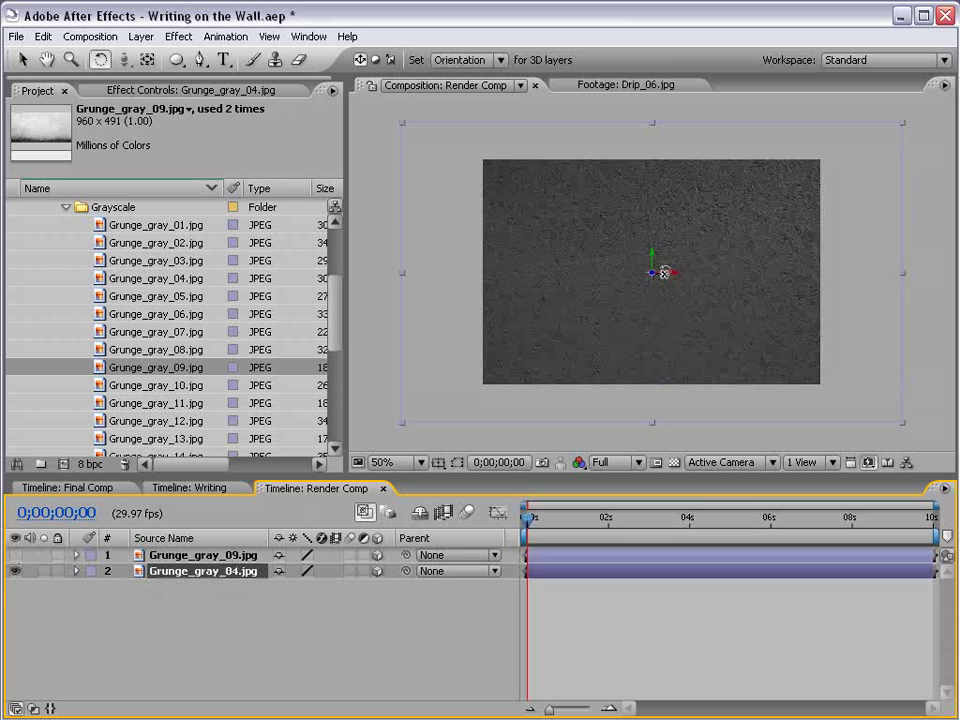
left_click_drag(670, 272, 668, 231)
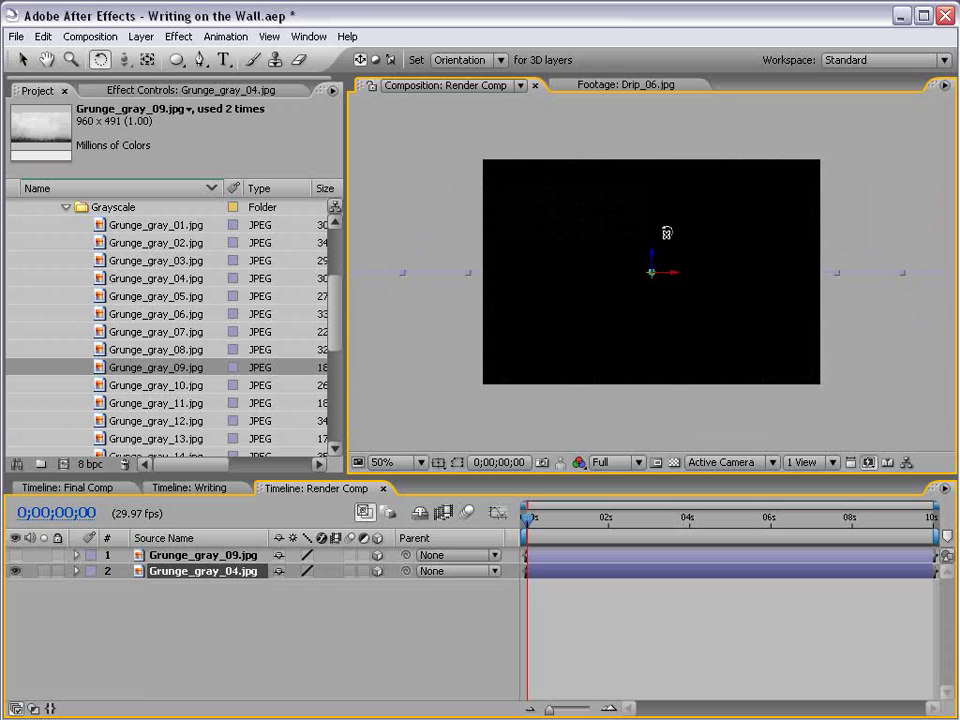
key("v")
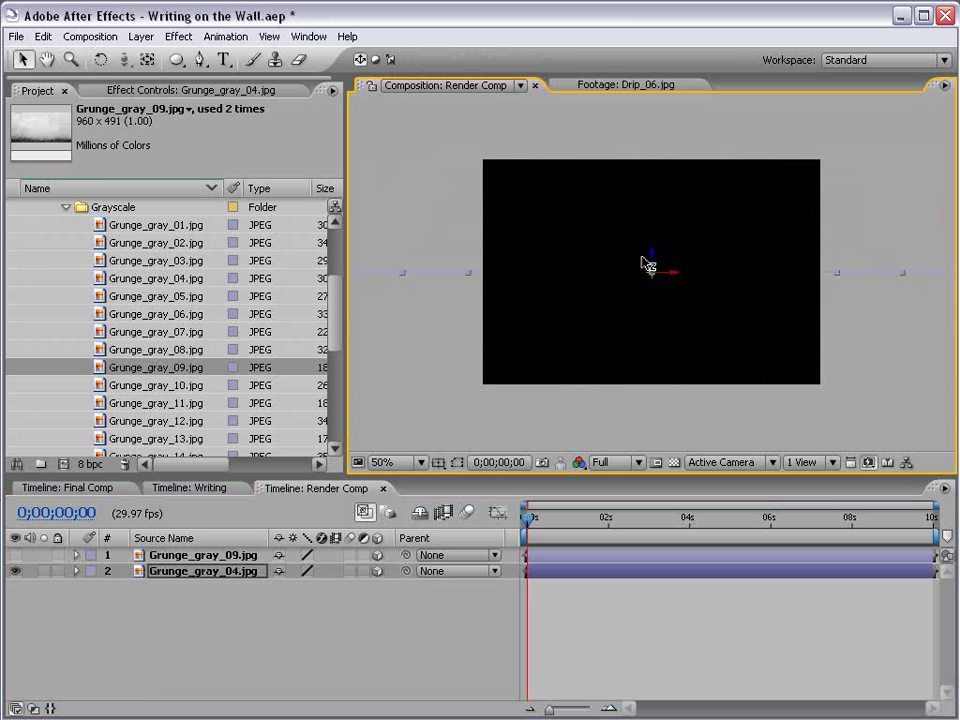
left_click_drag(652, 268, 654, 339)
Show the Grunge_gray_09.jpg wall again and adjust its height until its dark base line meets the ground plane.
left_click(224, 557)
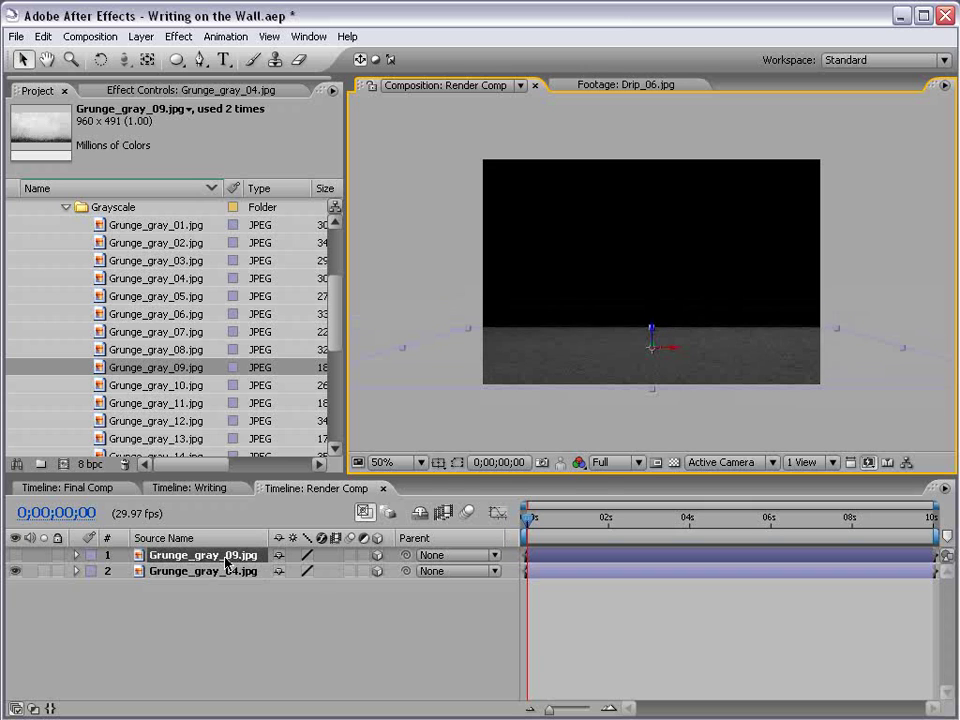
left_click(15, 556)
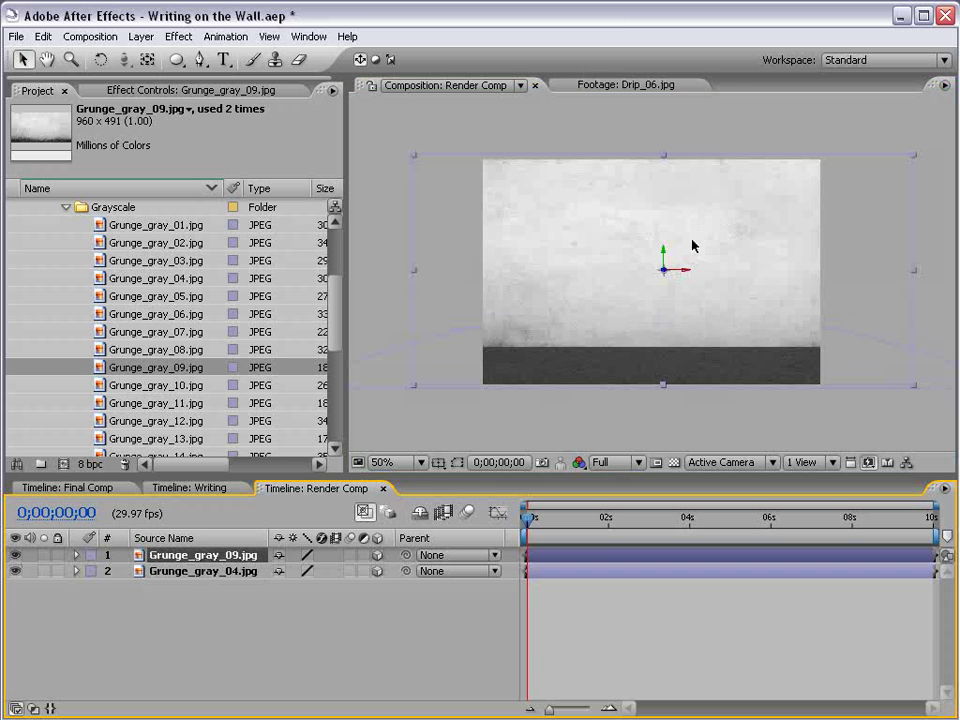
mouse_move(663, 263)
left_mouse_down()
mouse_move(662, 212)
mouse_move(664, 238)
left_mouse_up()
key("period")
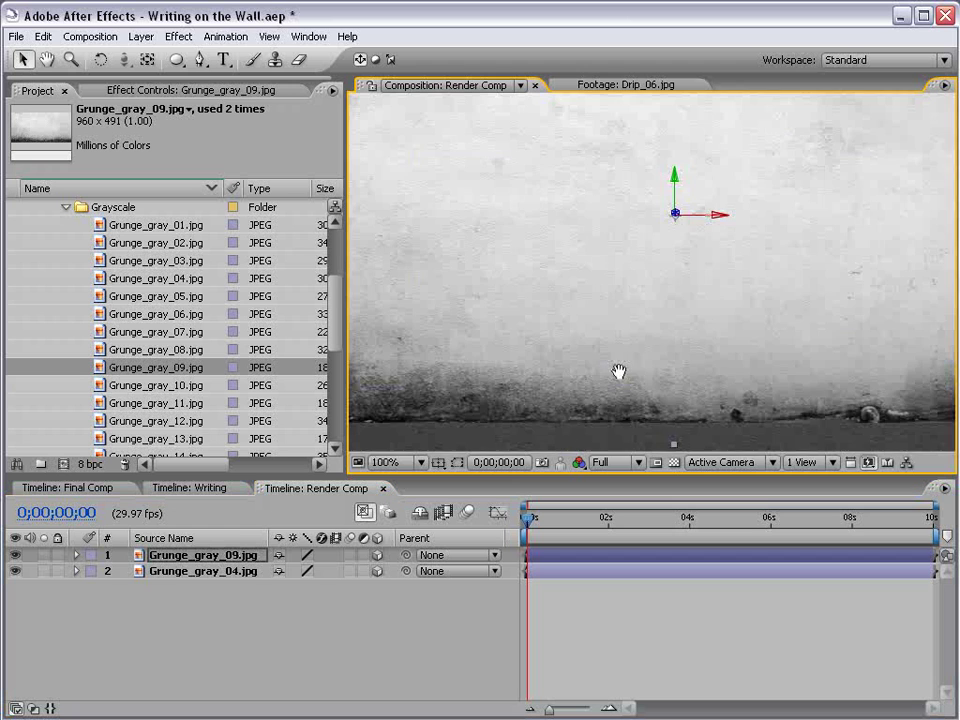
left_click_drag(619, 375, 642, 263)
left_click_drag(726, 148, 726, 186)
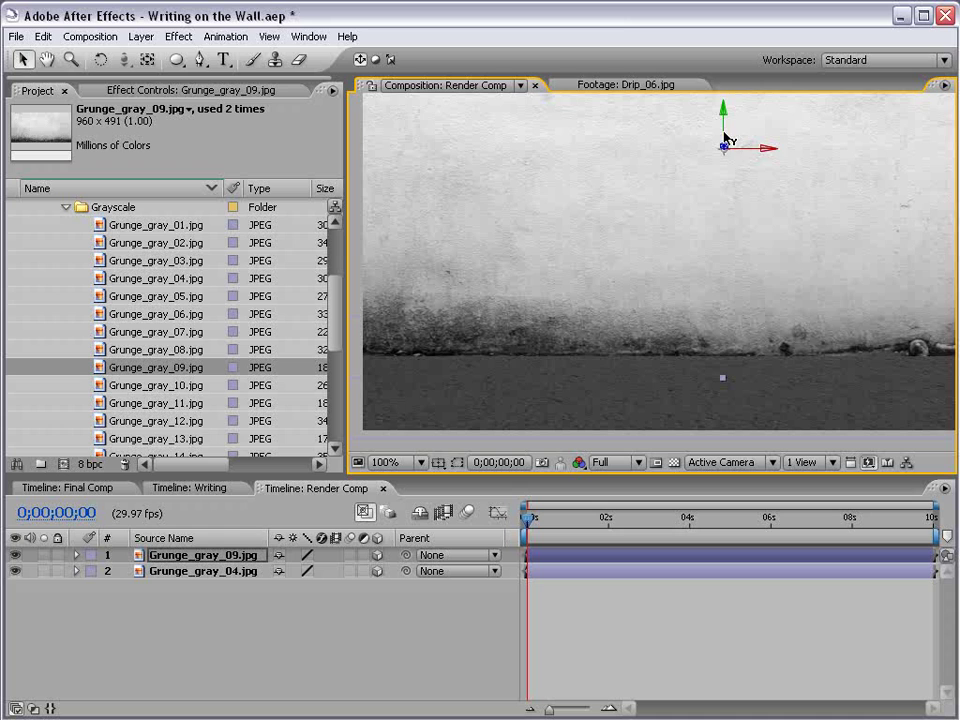
left_click_drag(724, 134, 724, 129)
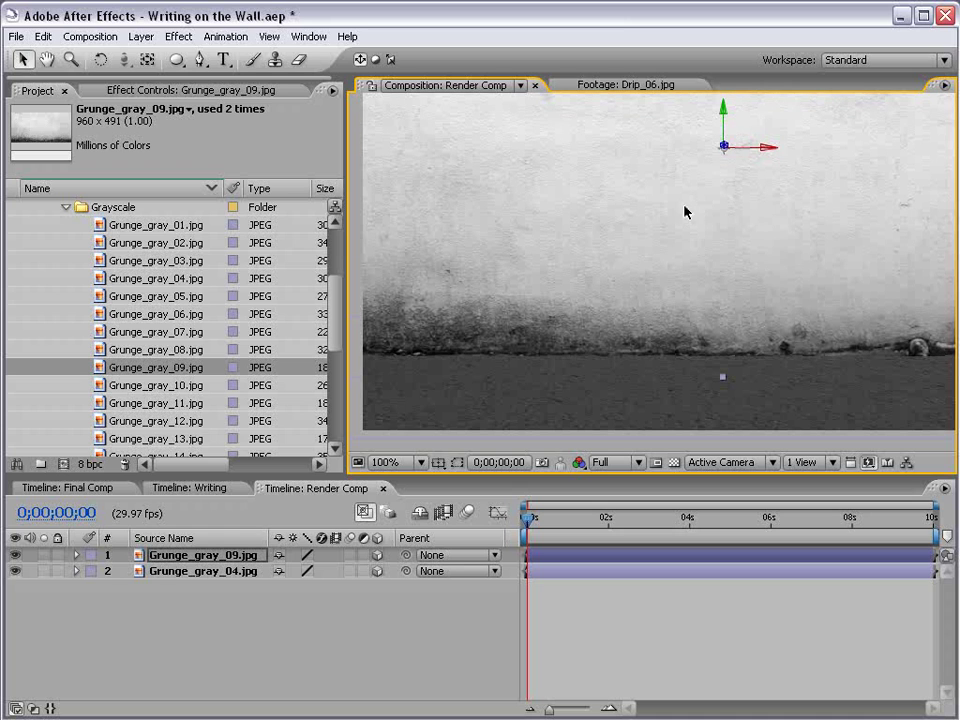
Push the Grunge_gray_09.jpg wall back along its Z axis so more of the ground shows in front.
key("comma")
left_click_drag(735, 176, 696, 236)
left_click_drag(649, 271, 615, 392)
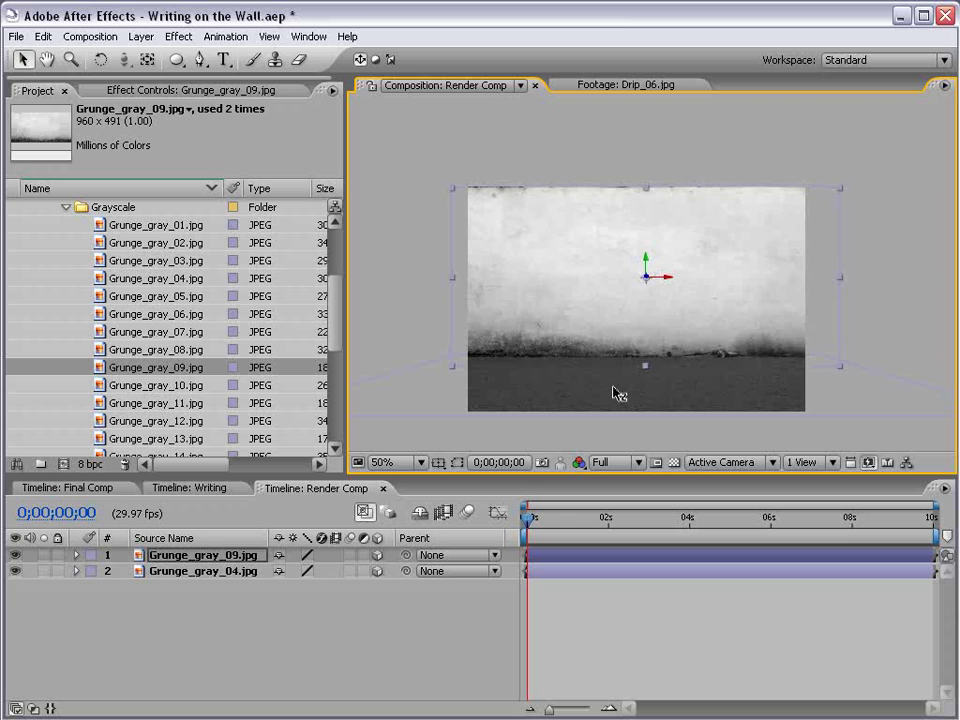
Add a new camera to Render Comp using the 35mm preset.
left_click(756, 679)
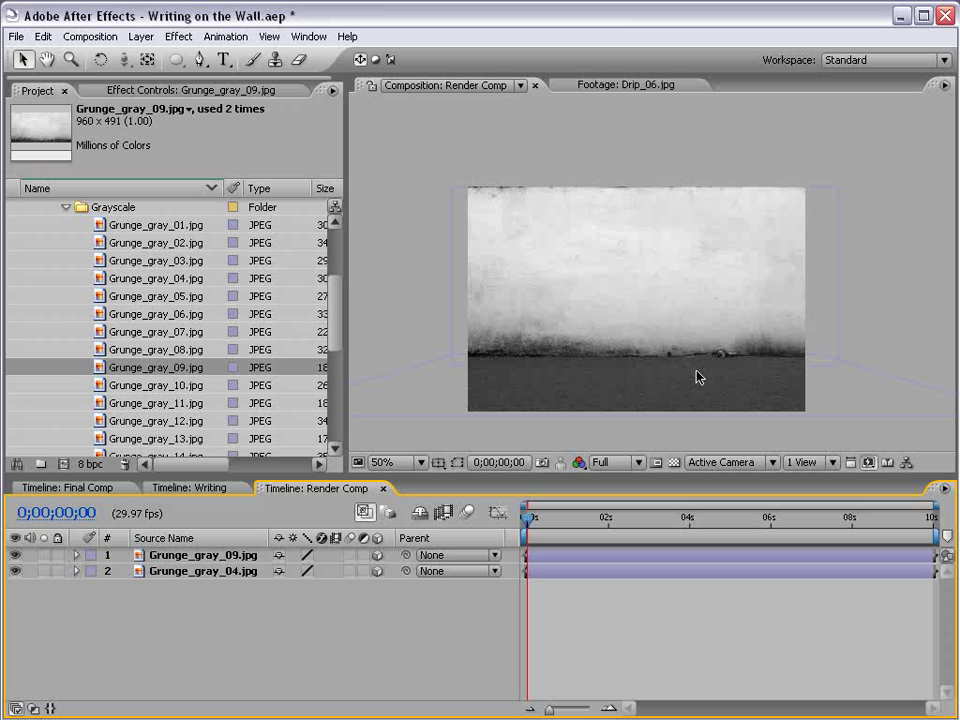
left_click(141, 36)
mouse_move(150, 56)
left_click(380, 104)
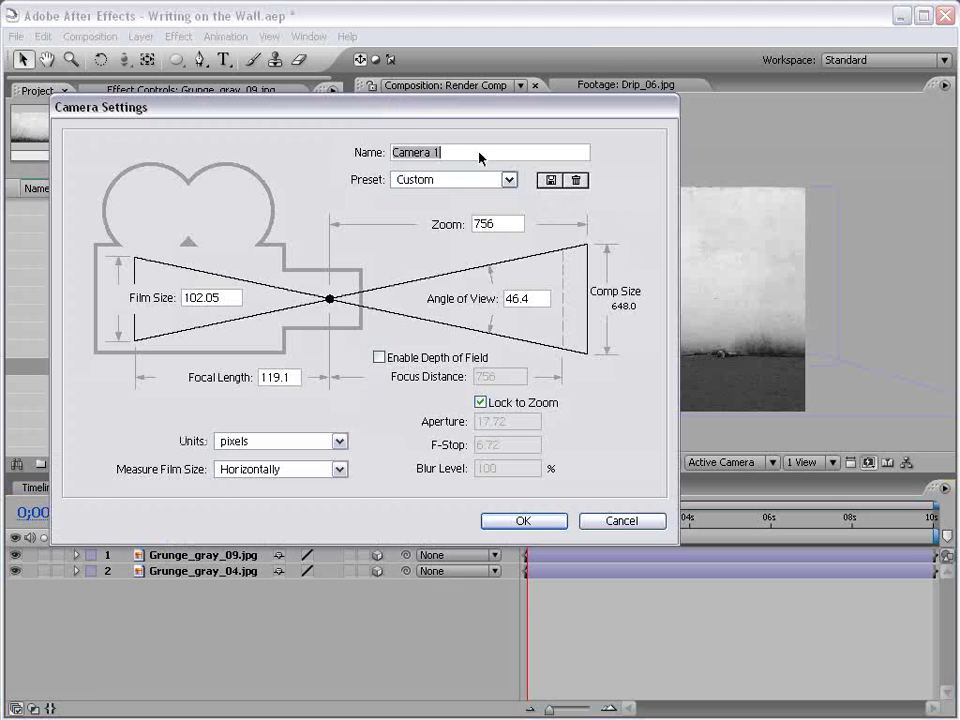
left_click(466, 181)
left_click(435, 269)
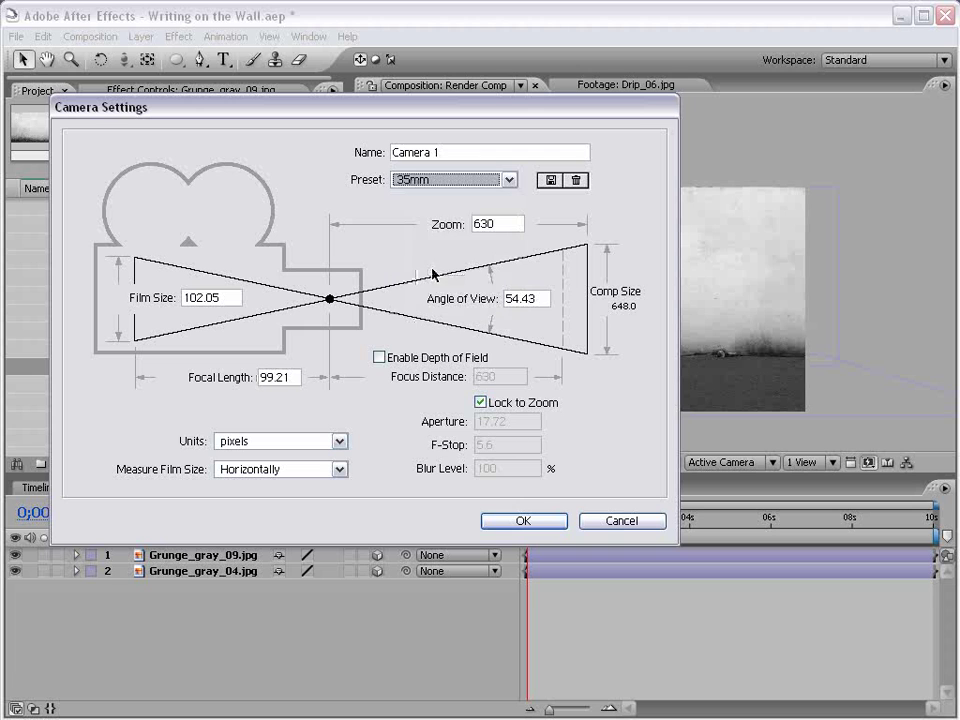
left_click(545, 520)
left_click(623, 306)
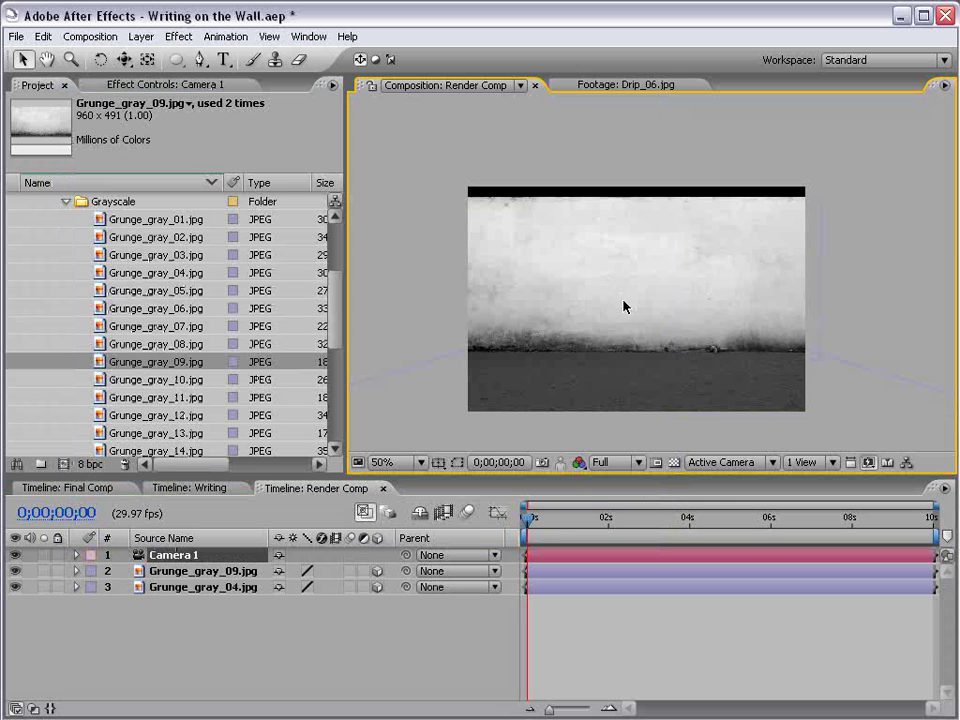
Orbit and reposition Camera 1 to view the wall at a slight angle with the wall and ground filling the frame.
left_click(122, 59)
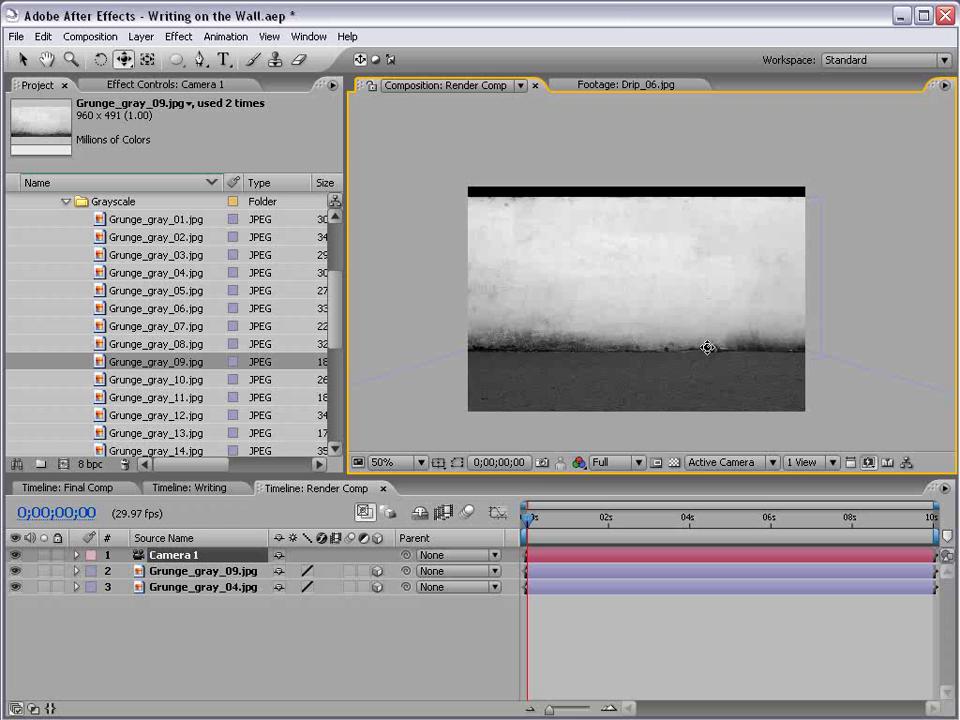
left_click_drag(707, 347, 611, 326)
key("c")
key("c")
key("c")
key("c")
key("c")
key("c")
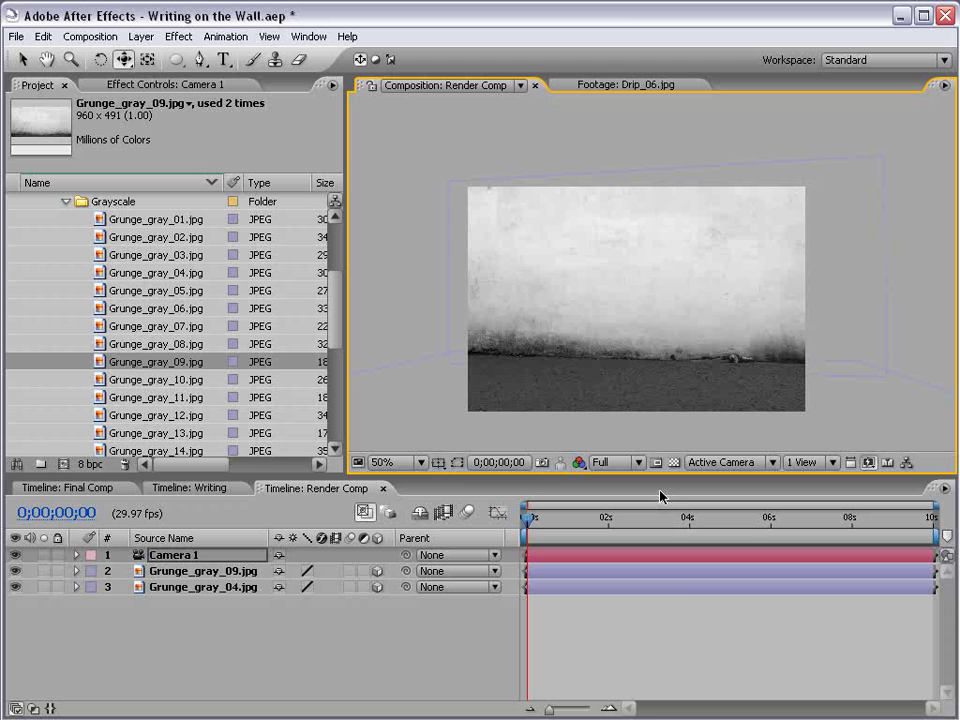
left_click(682, 616)
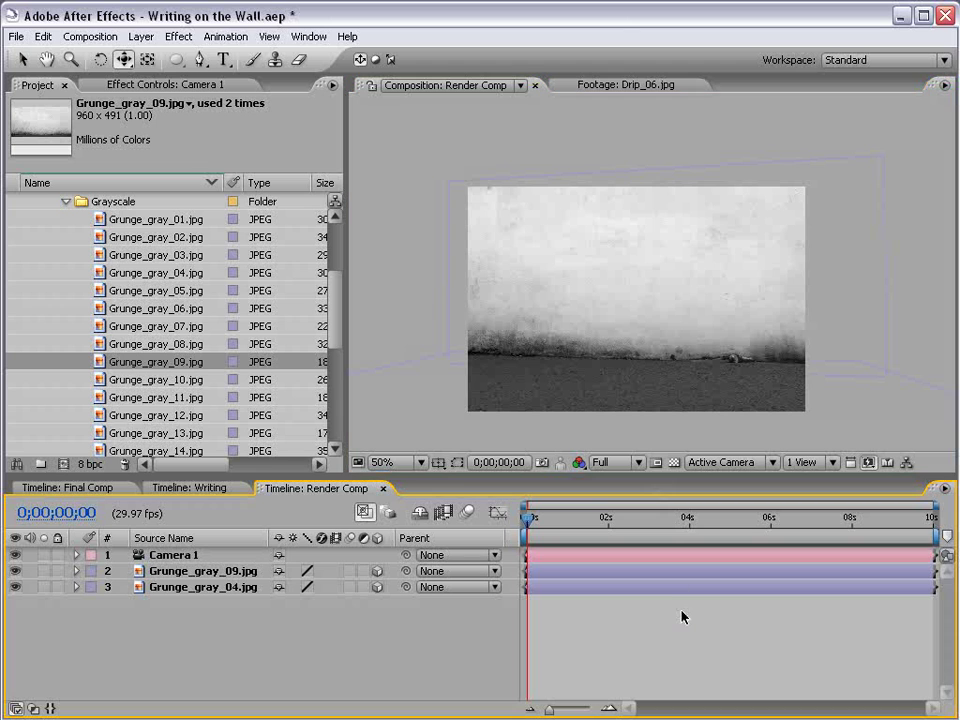
Begin a new Point light and set its color to the pale cream FFF7E6.
left_click(141, 36)
mouse_move(152, 56)
left_click(384, 88)
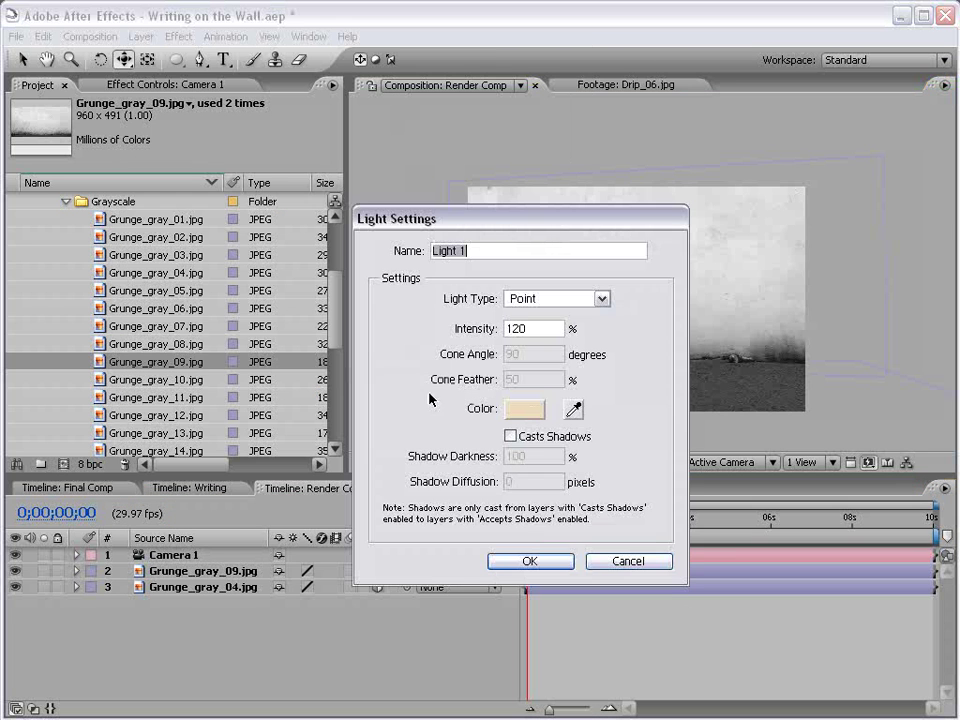
left_click(463, 346)
mouse_move(237, 293)
left_mouse_down()
mouse_move(219, 262)
mouse_move(229, 259)
left_mouse_up()
left_click_drag(466, 482, 466, 480)
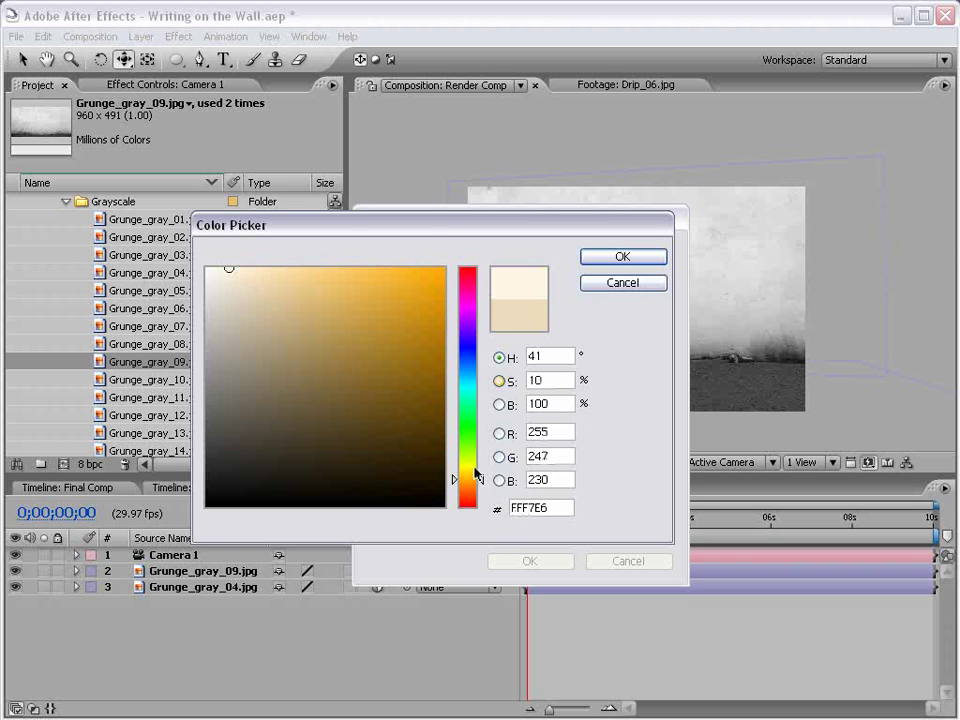
left_click(622, 257)
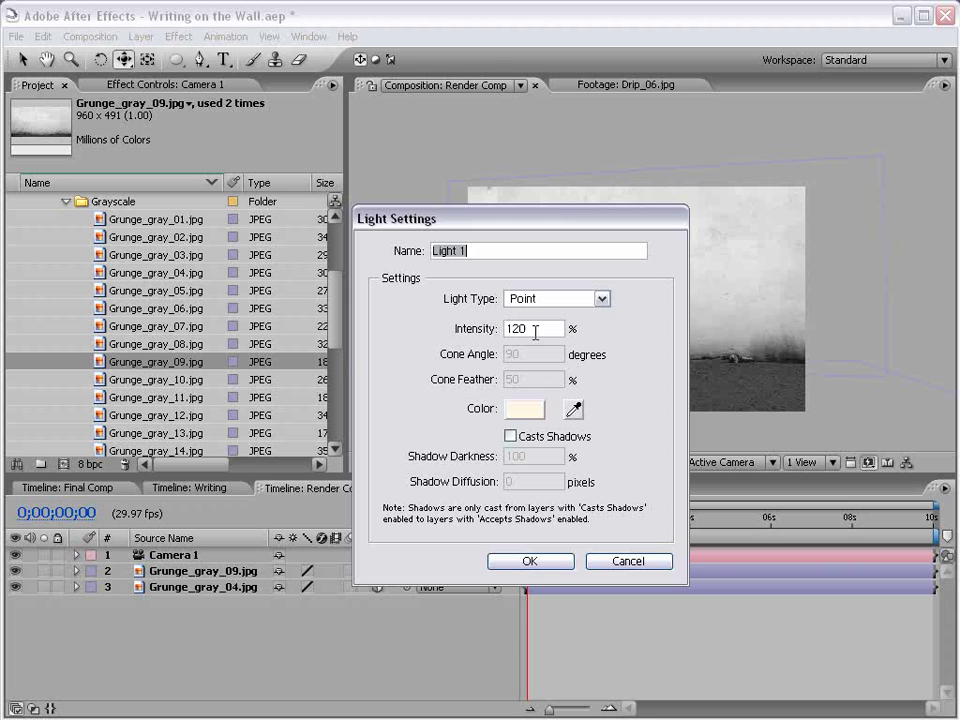
Set the new light's intensity to 125% and create the light.
key("Tab")
key("Tab")
type("12")
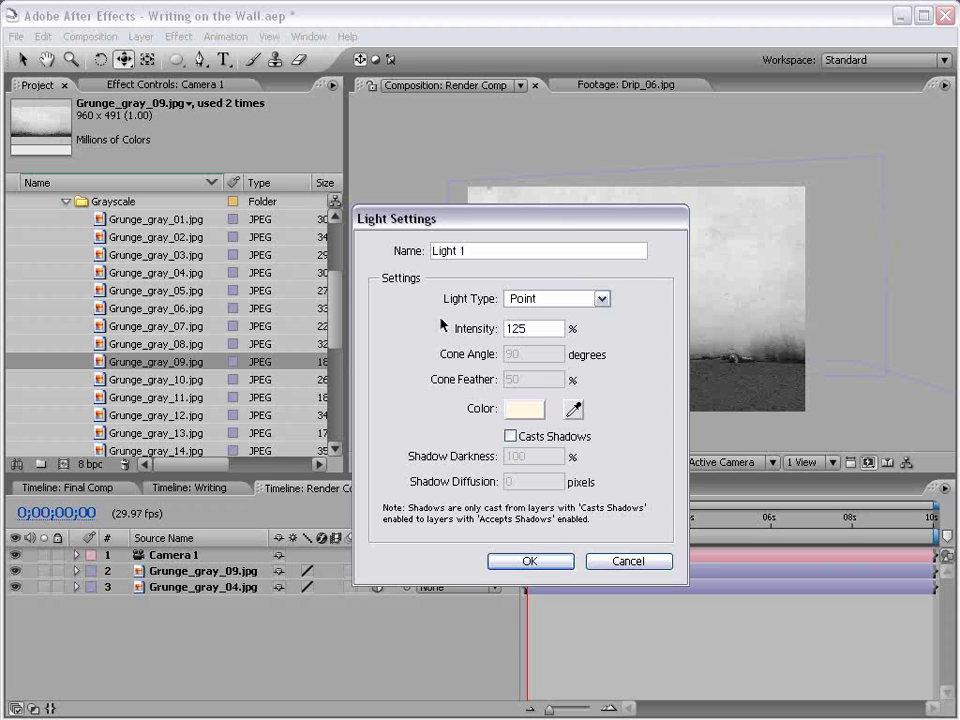
type("5")
left_click(530, 566)
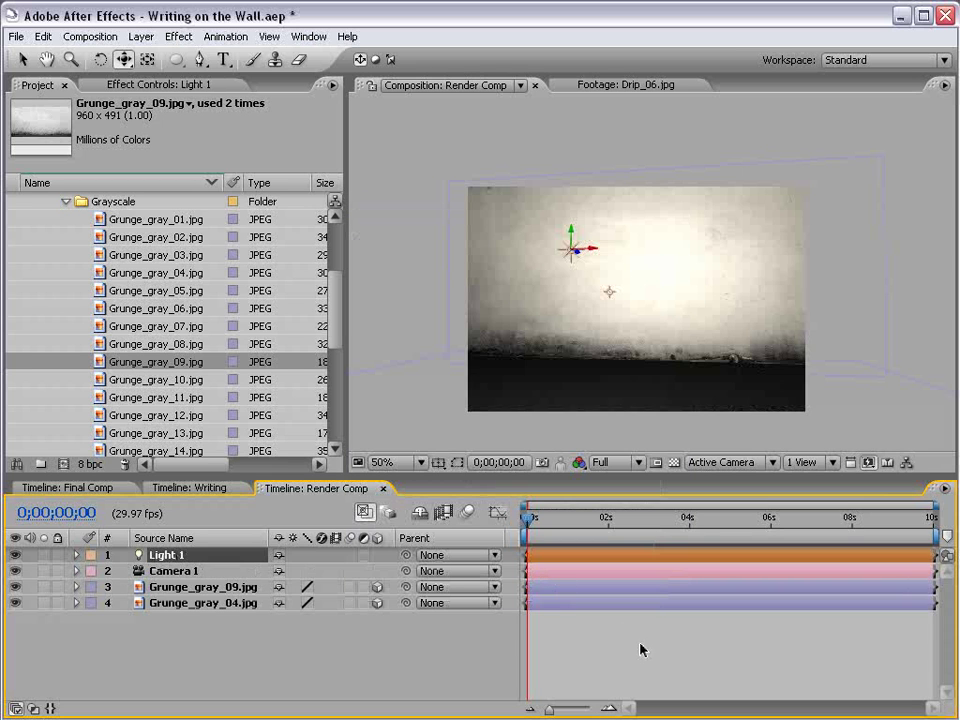
Move Light 1 to the upper-left corner of the composition frame, then try raising it further and undo that last move.
key("v")
left_click(571, 250)
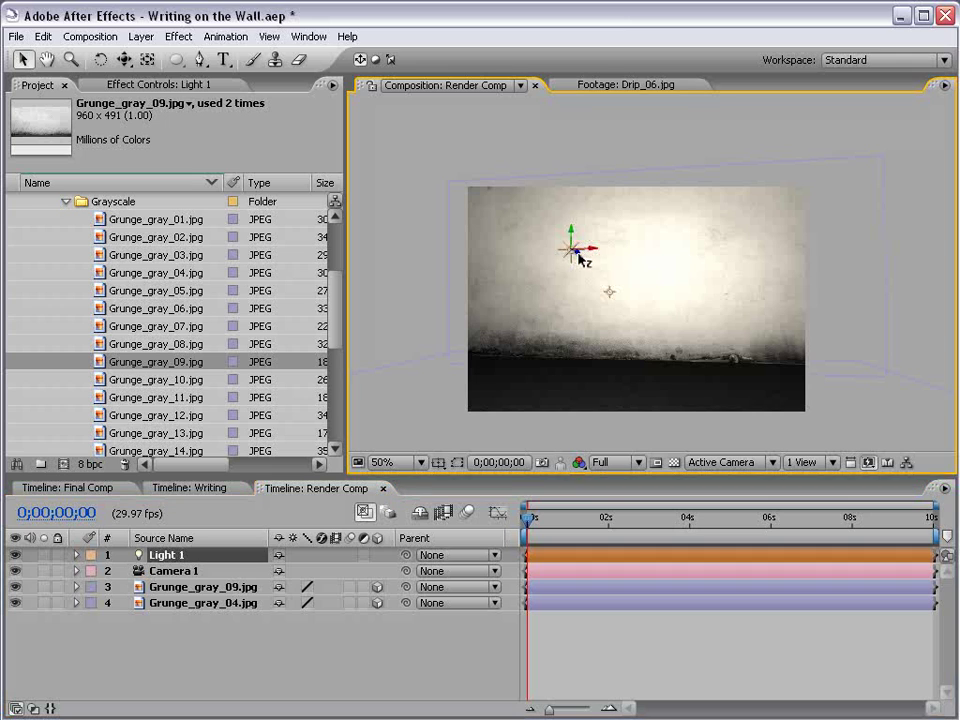
left_click_drag(580, 258, 516, 237)
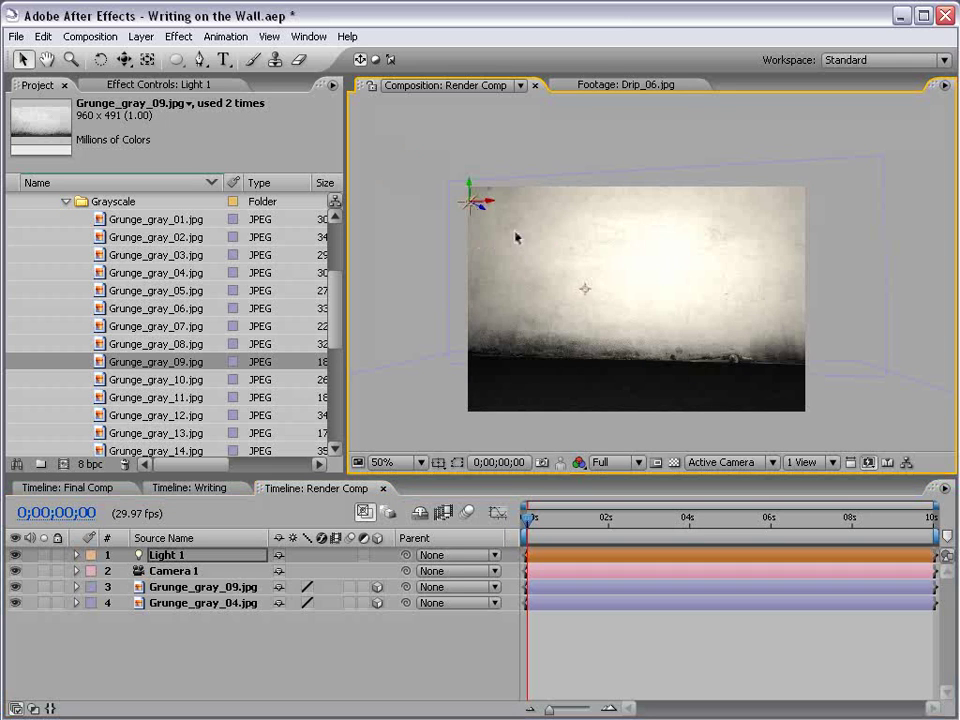
left_click_drag(474, 192, 469, 156)
key("ctrl+z")
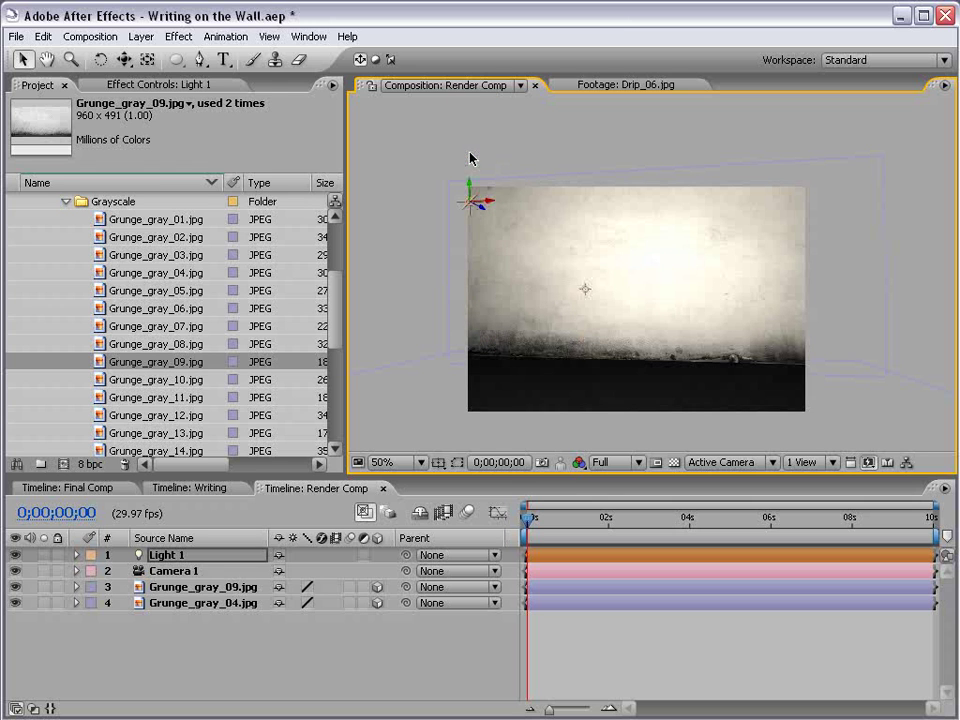
Apply the Curves effect to the Grunge_gray_04.jpg ground layer.
left_click(205, 603)
scroll(643, 392, "up", 1)
key("h")
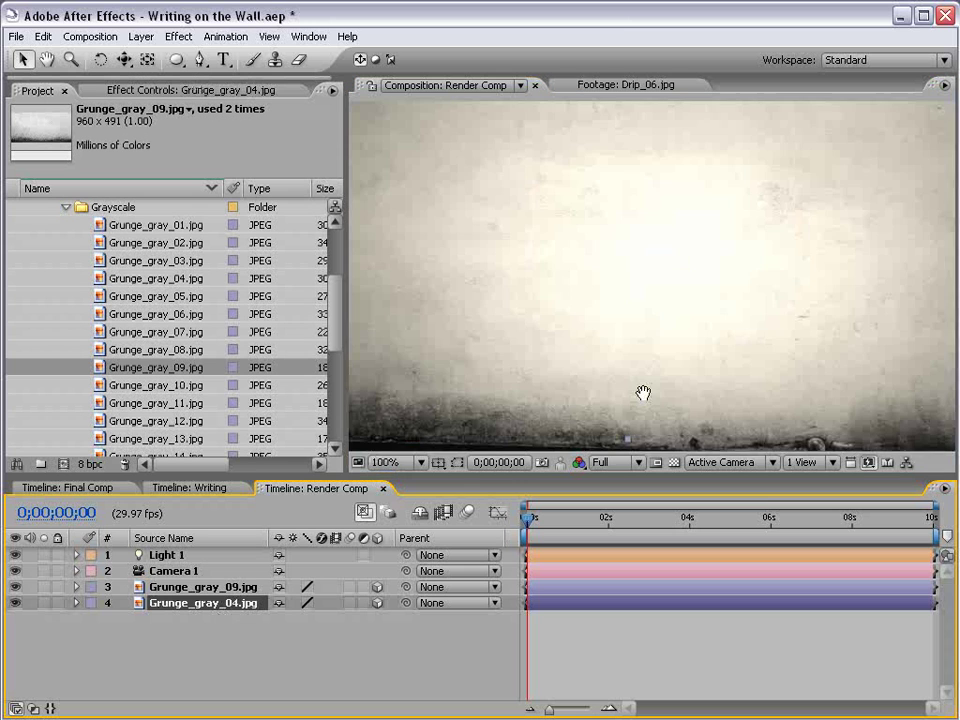
left_click_drag(643, 392, 651, 283)
left_click(180, 37)
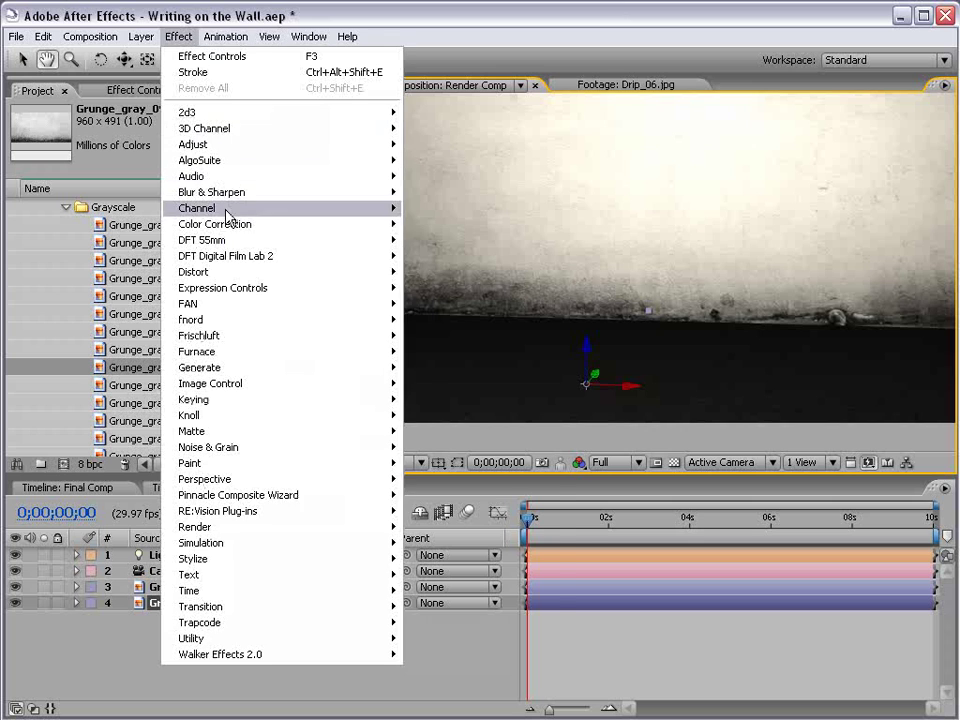
mouse_move(354, 223)
left_click(429, 431)
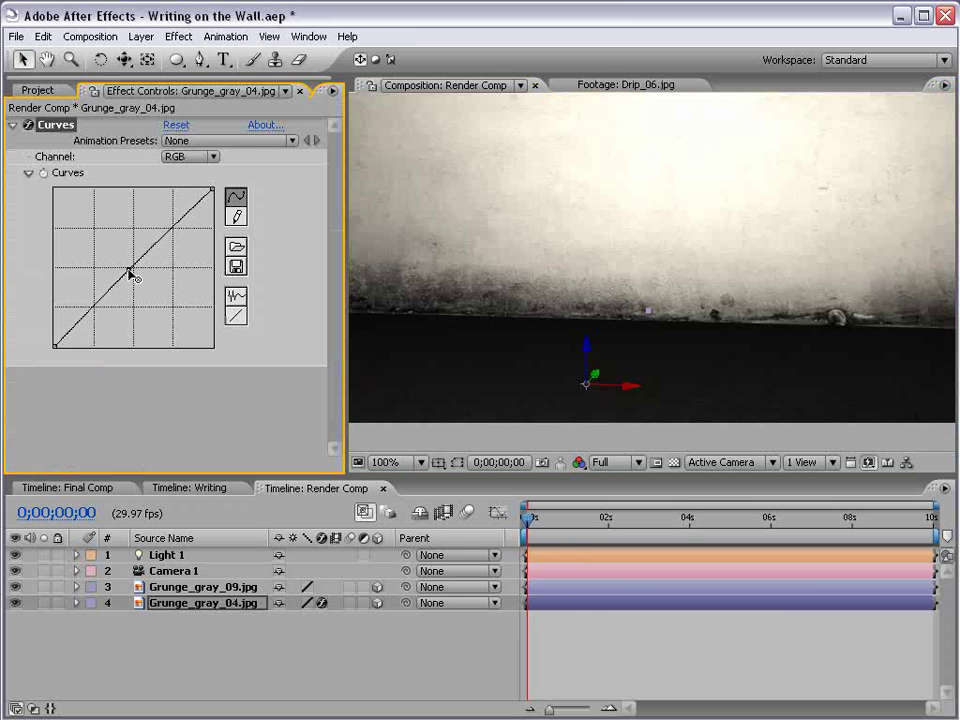
Brighten the ground by bending its RGB curve strongly upward, with a second point pulling the dark tones slightly down.
left_click_drag(129, 272, 108, 245)
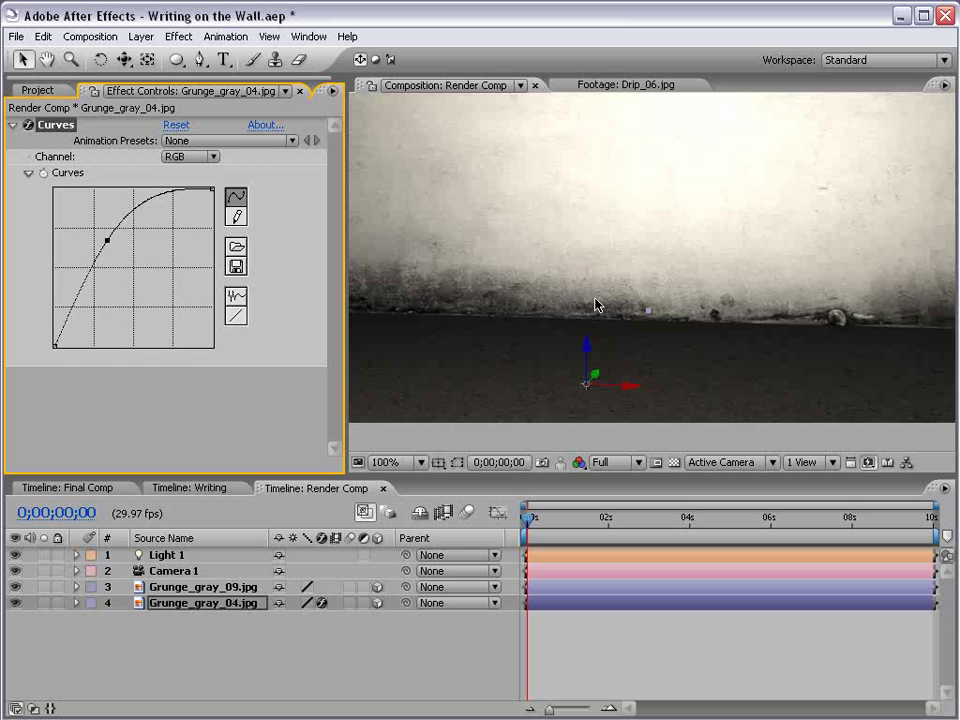
left_click_drag(78, 300, 77, 308)
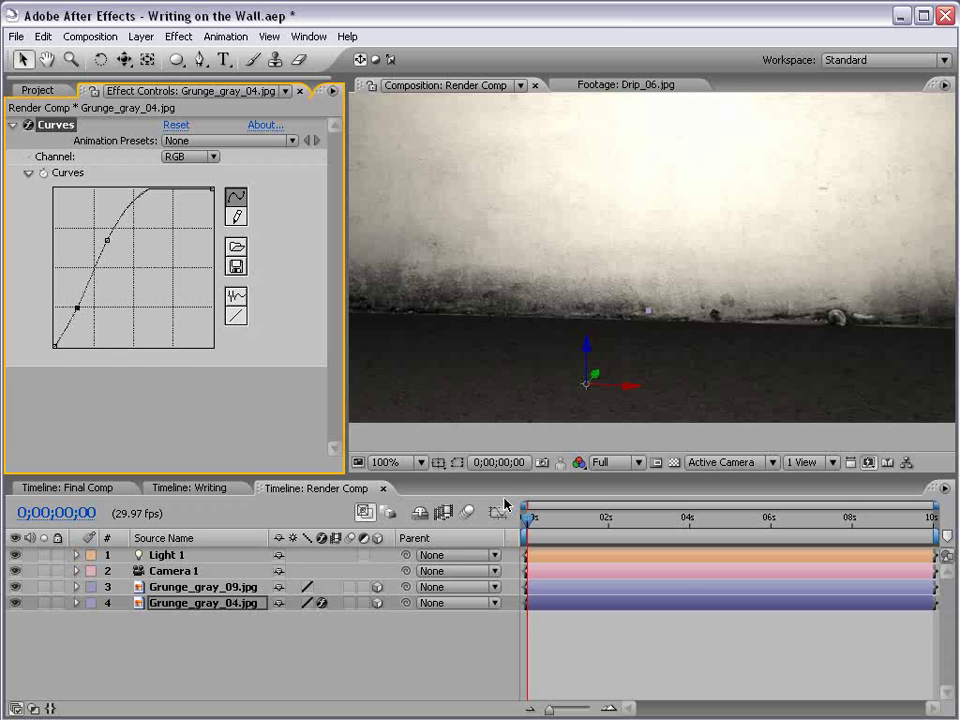
left_click(774, 625)
Place the Writing composition as the top layer of Render Comp and make it 3D with the time at 0;00;01;15.
scroll(654, 332, "down", 1)
key("space")
left_click_drag(651, 238, 647, 288)
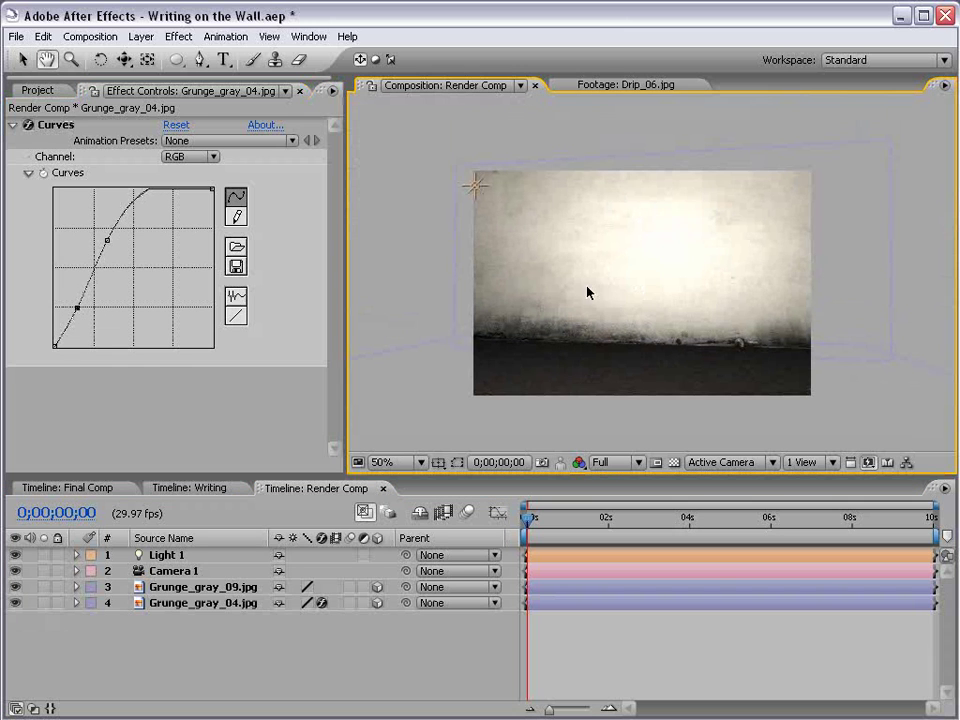
left_click(22, 59)
left_click(38, 90)
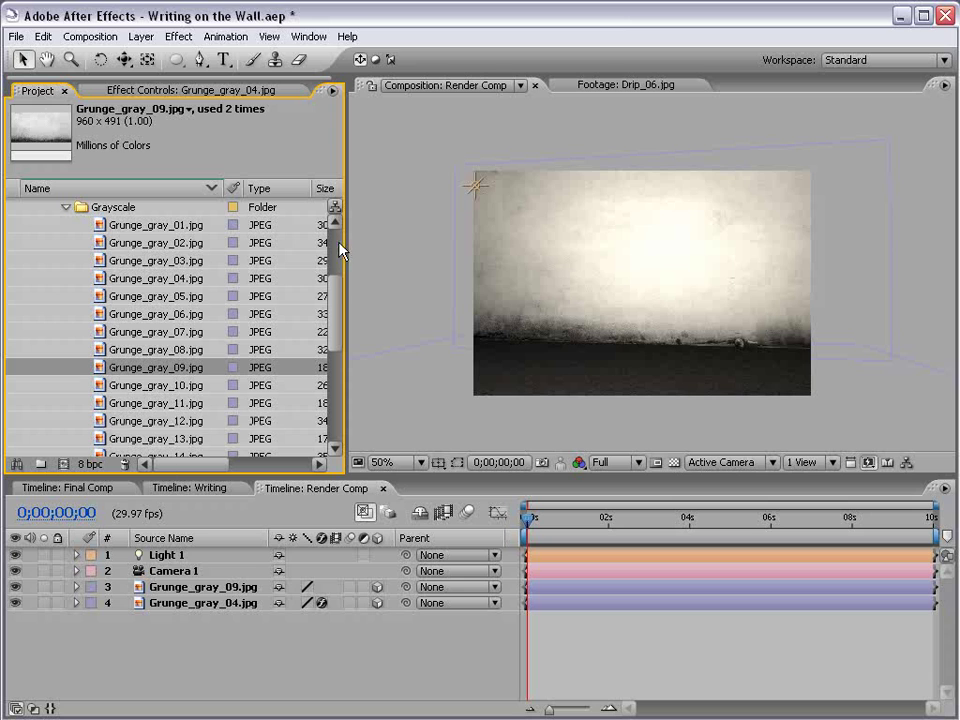
scroll(335, 246, "up", 4)
left_click(12, 243)
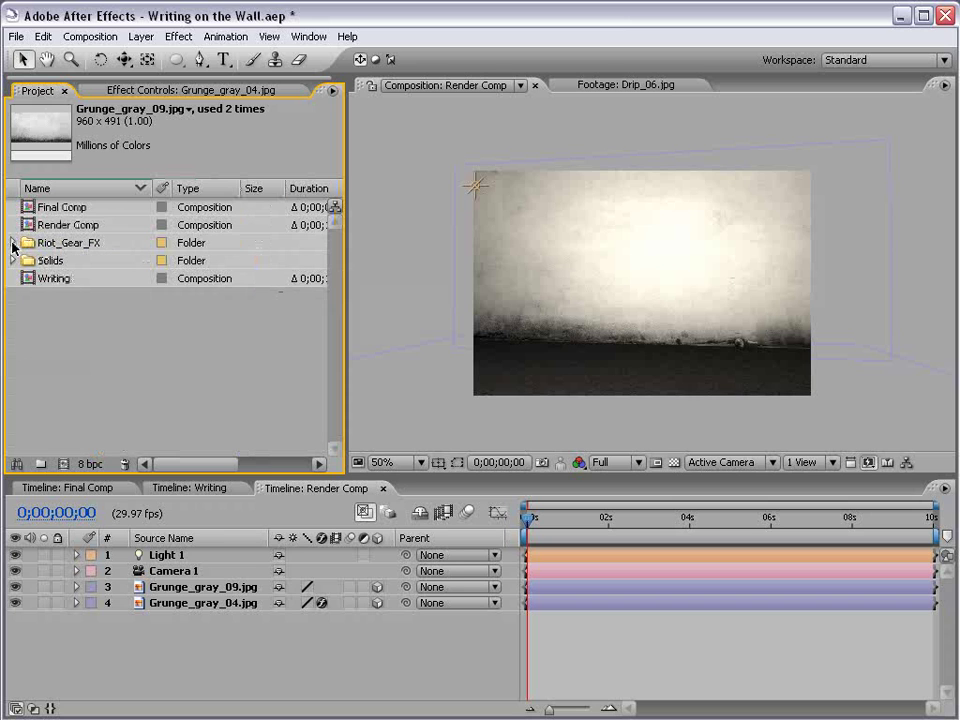
left_click(30, 281)
left_click_drag(29, 285, 641, 268)
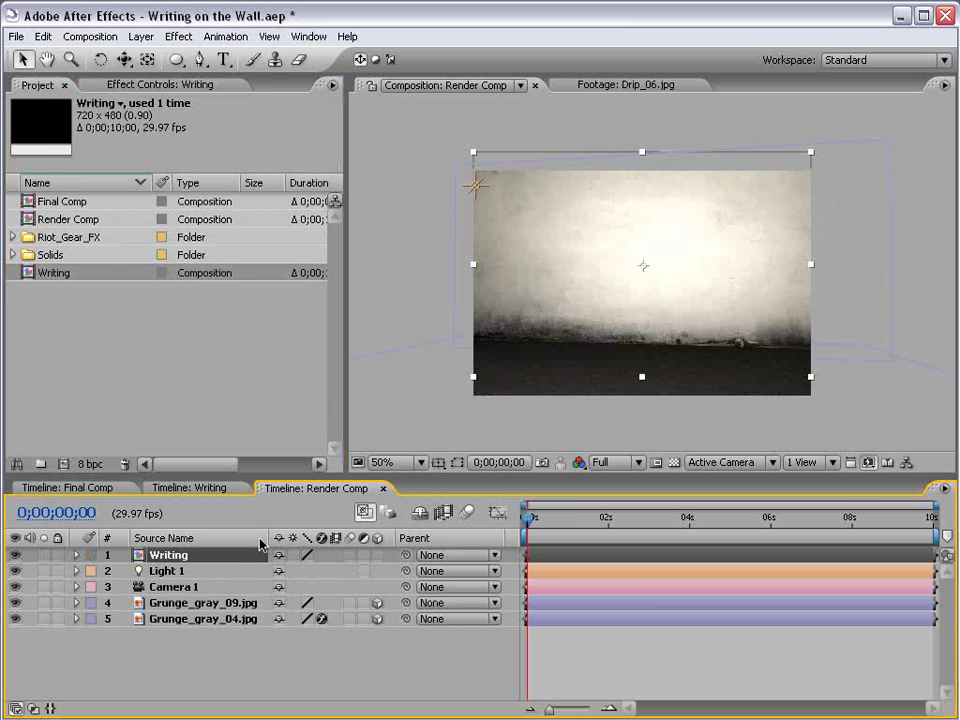
left_click_drag(528, 517, 590, 522)
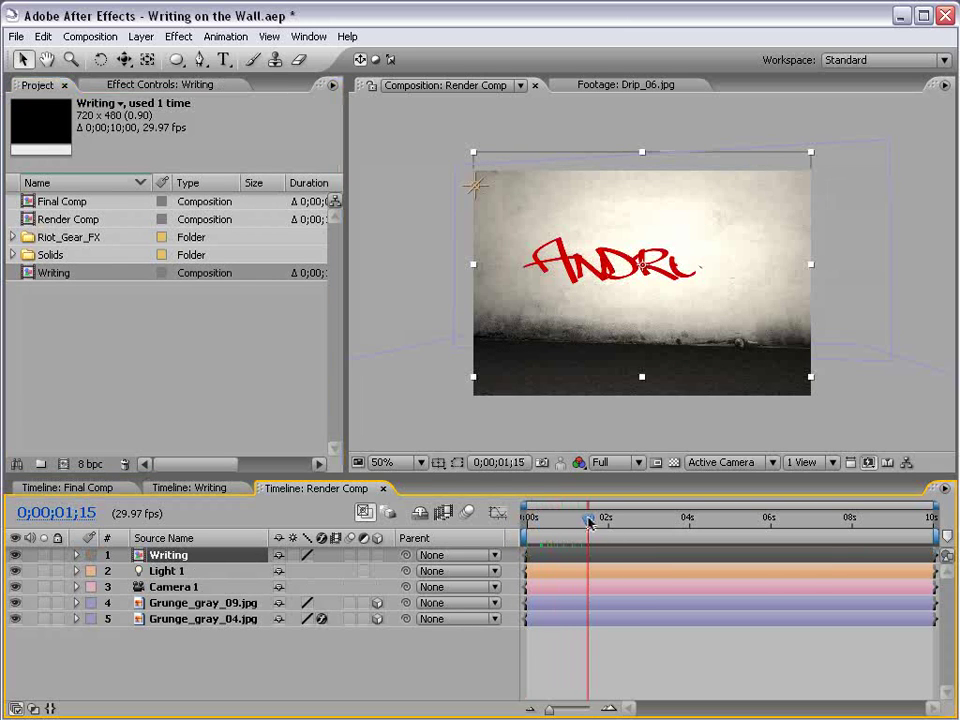
left_click(378, 556)
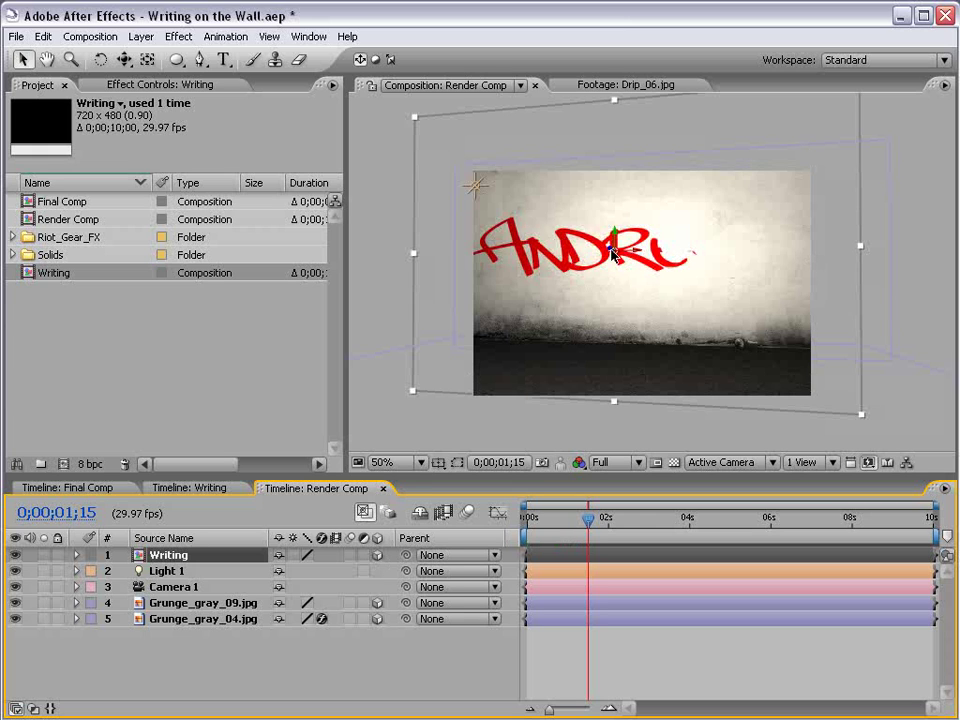
Reveal the Position of the Grunge_gray_09.jpg wall layer and copy that property.
left_click(150, 603)
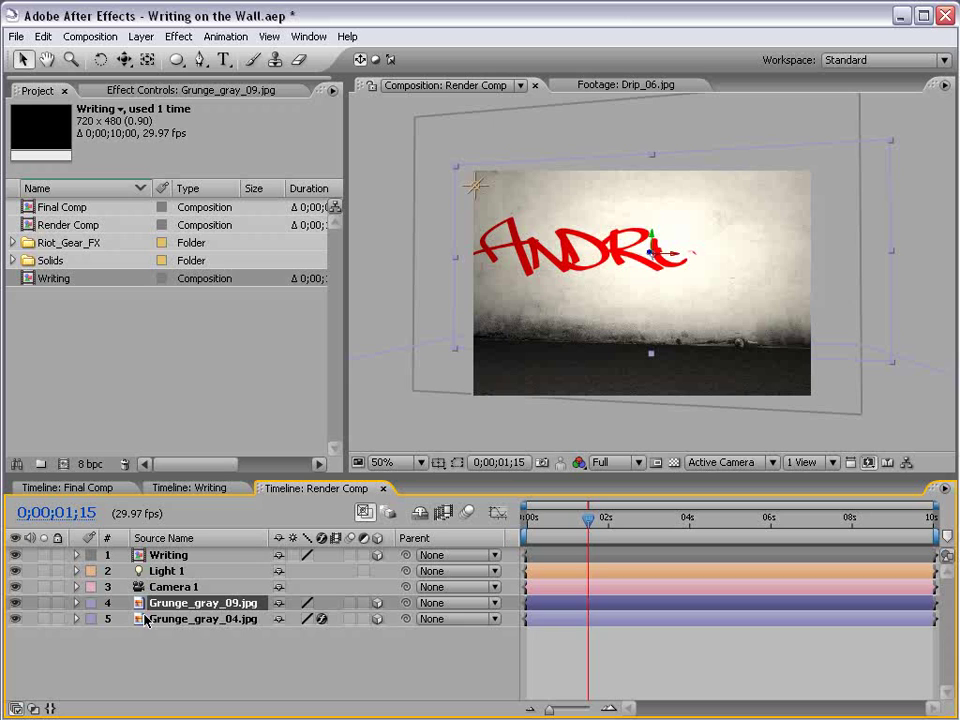
key("p")
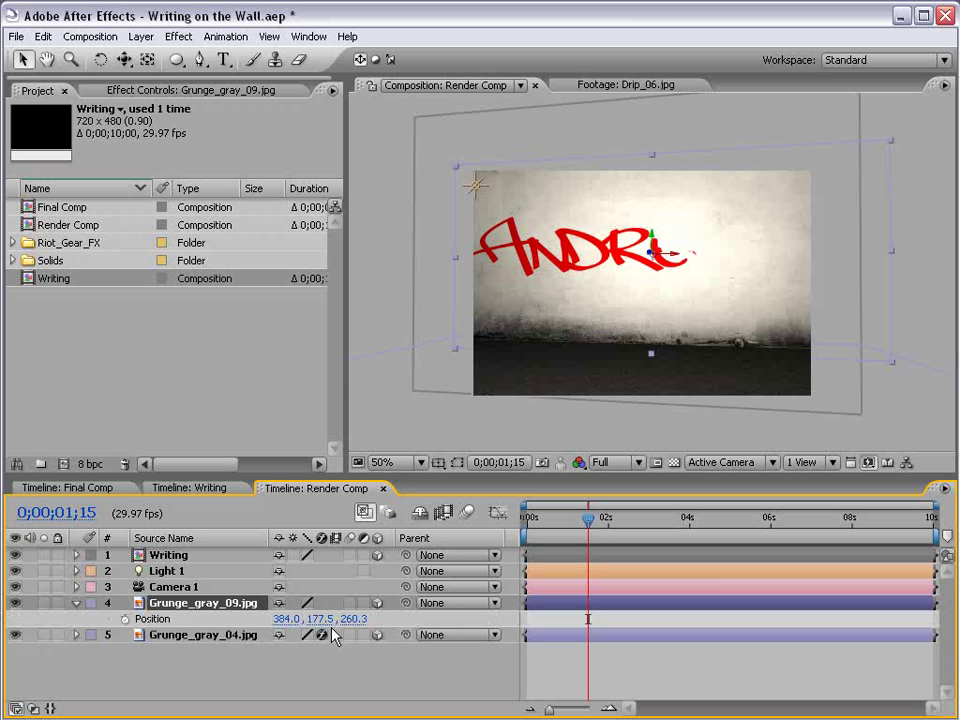
left_click(155, 620)
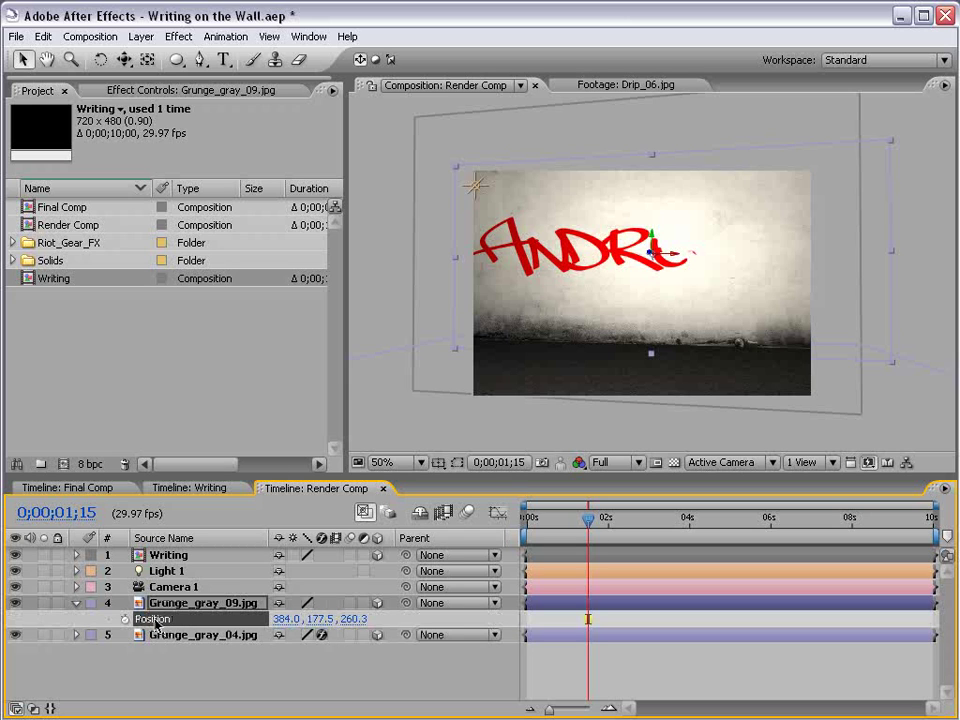
left_click(41, 36)
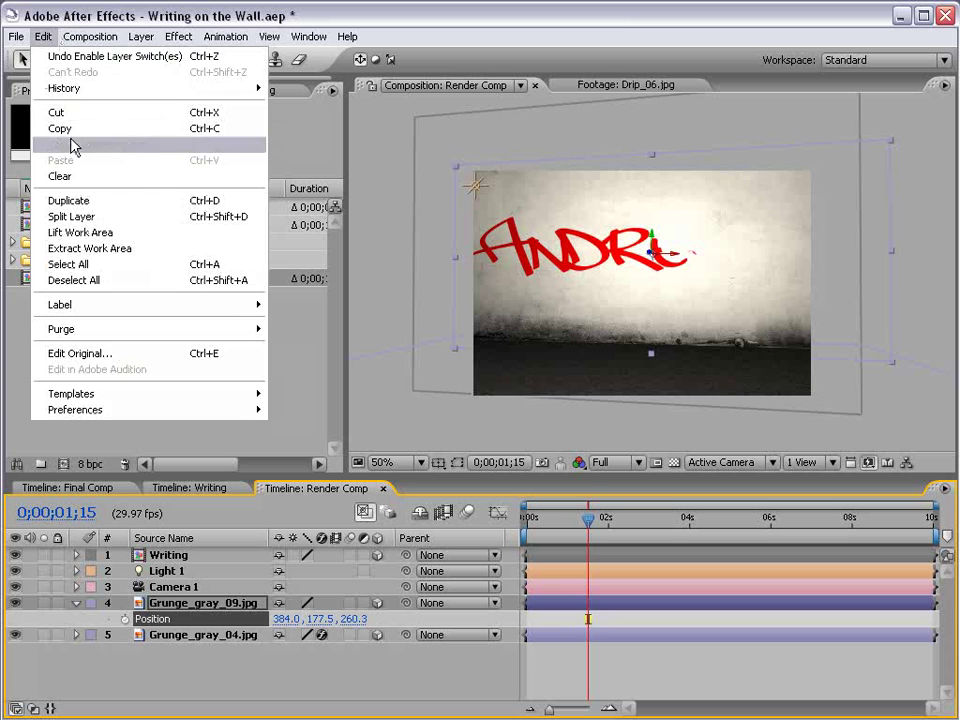
left_click(71, 140)
Paste the copied wall Position onto the Writing layer's Position and collapse the Grunge_gray_09.jpg properties.
left_click(168, 558)
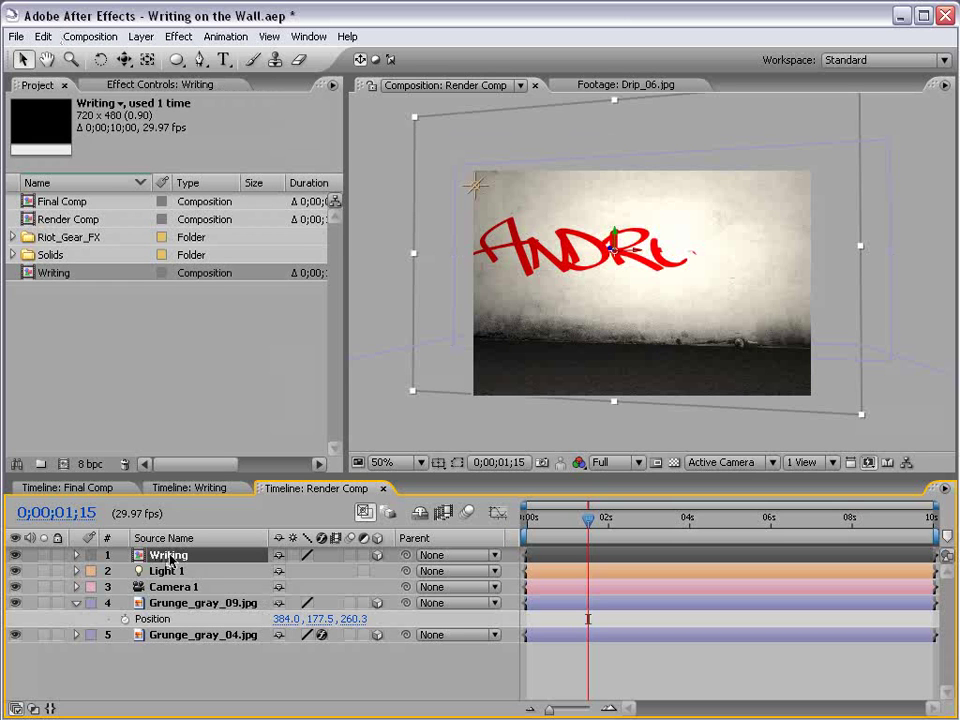
key("p")
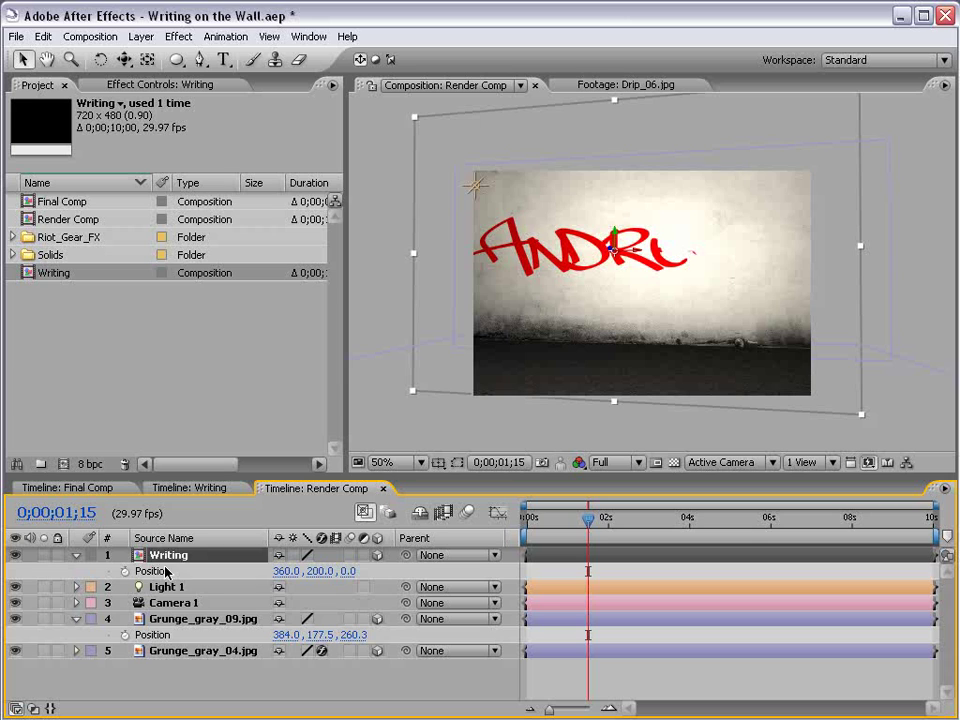
left_click(156, 570)
key("ctrl+v")
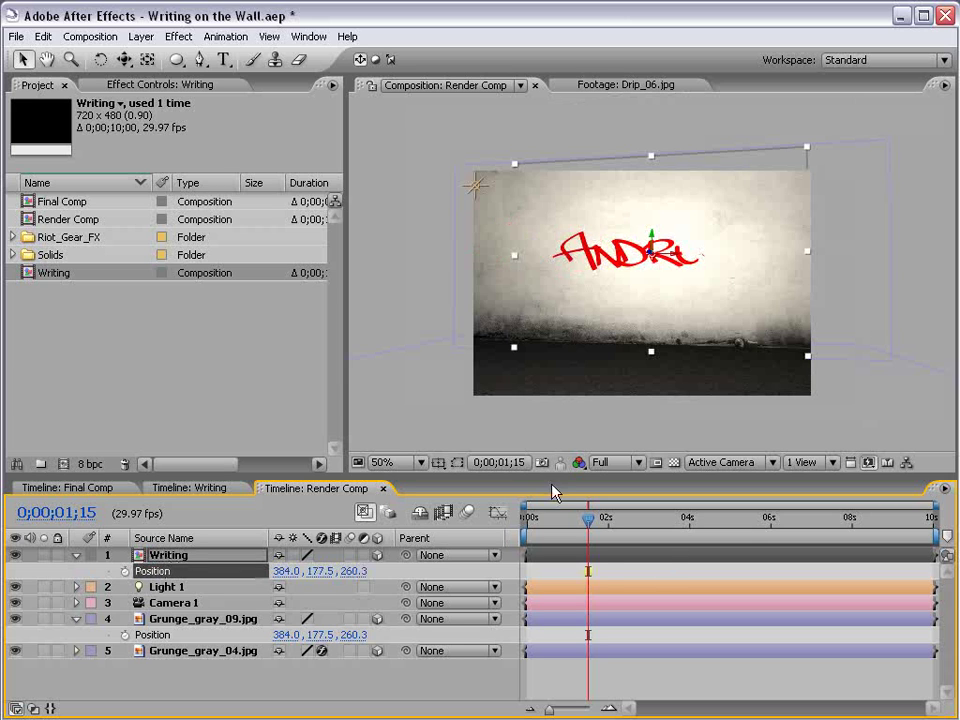
left_click(583, 570)
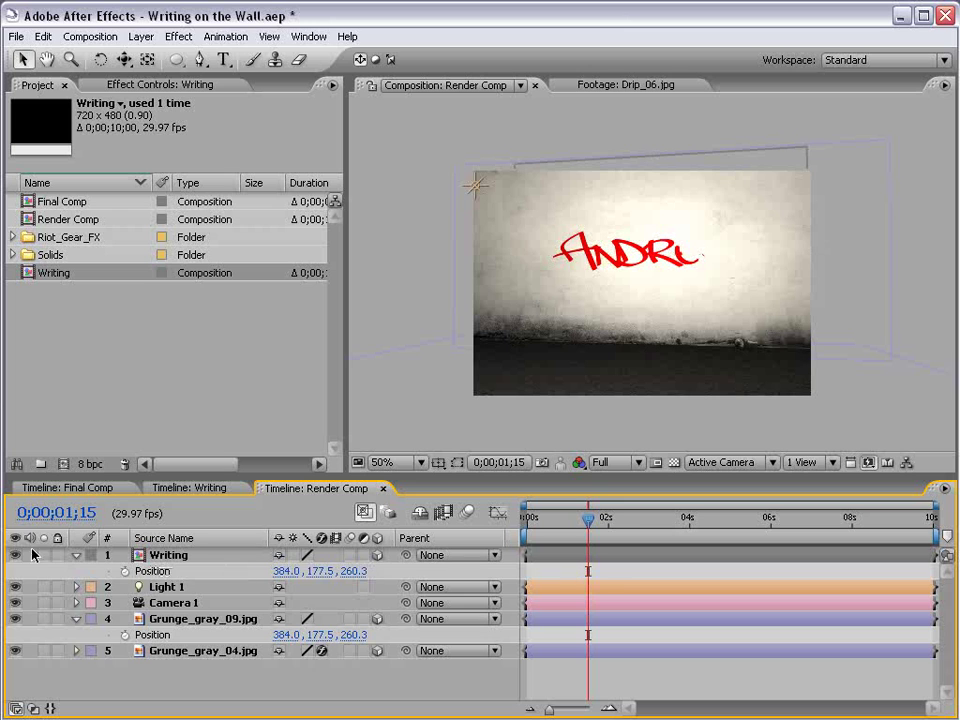
left_click(77, 619)
scroll(617, 281, "up", 1)
scroll(615, 249, "down", 1)
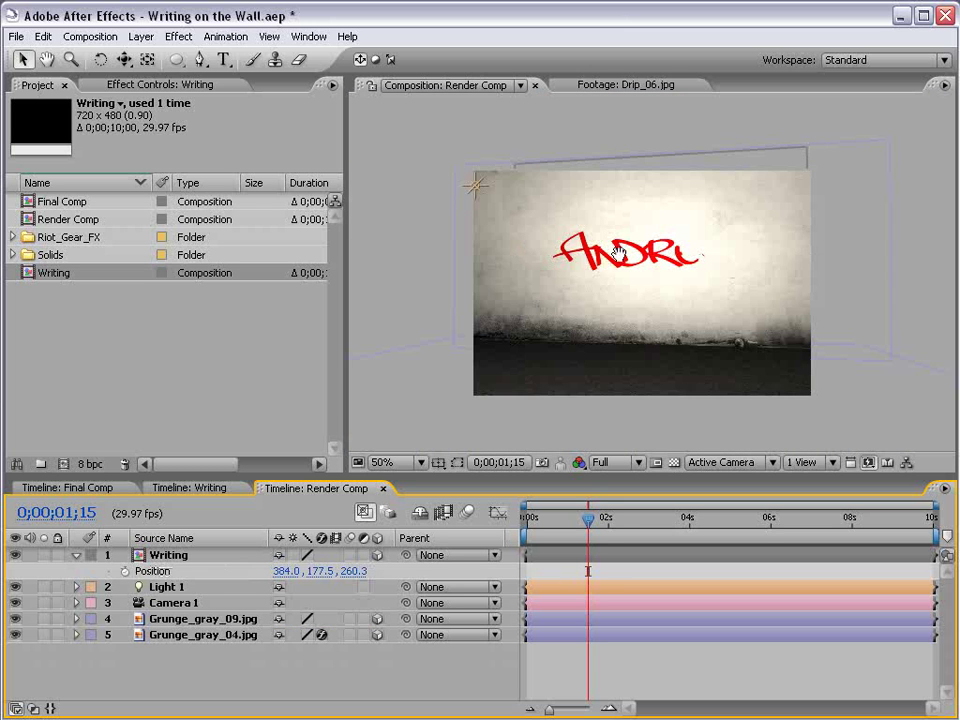
Set the Writing layer's blending mode to Classic Color Burn.
left_click_drag(609, 231, 613, 276)
left_click_drag(639, 339, 635, 305)
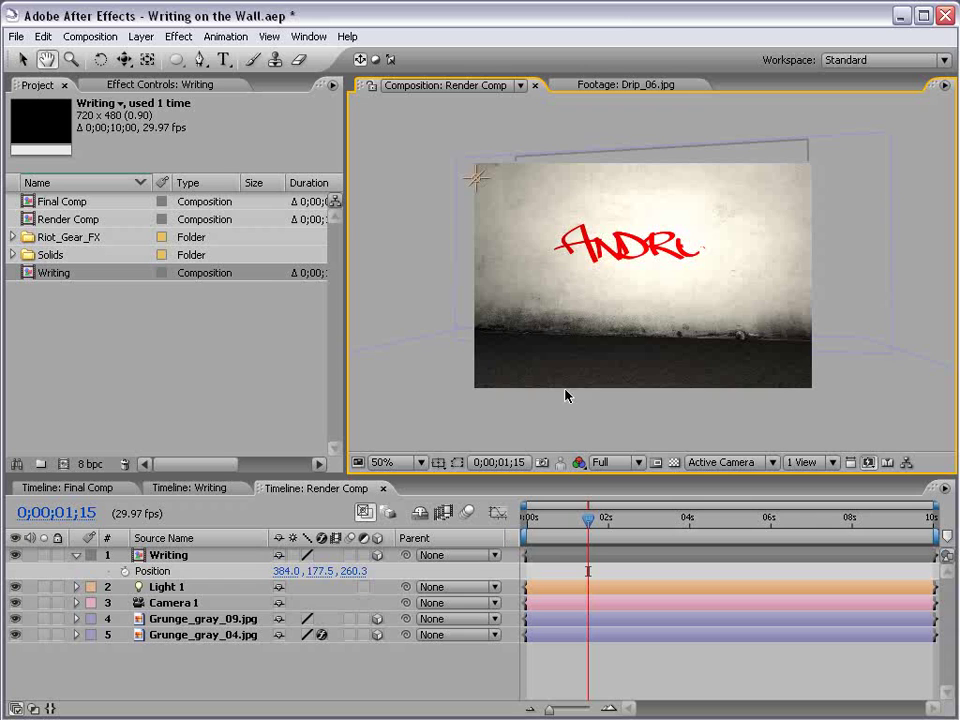
key("F4")
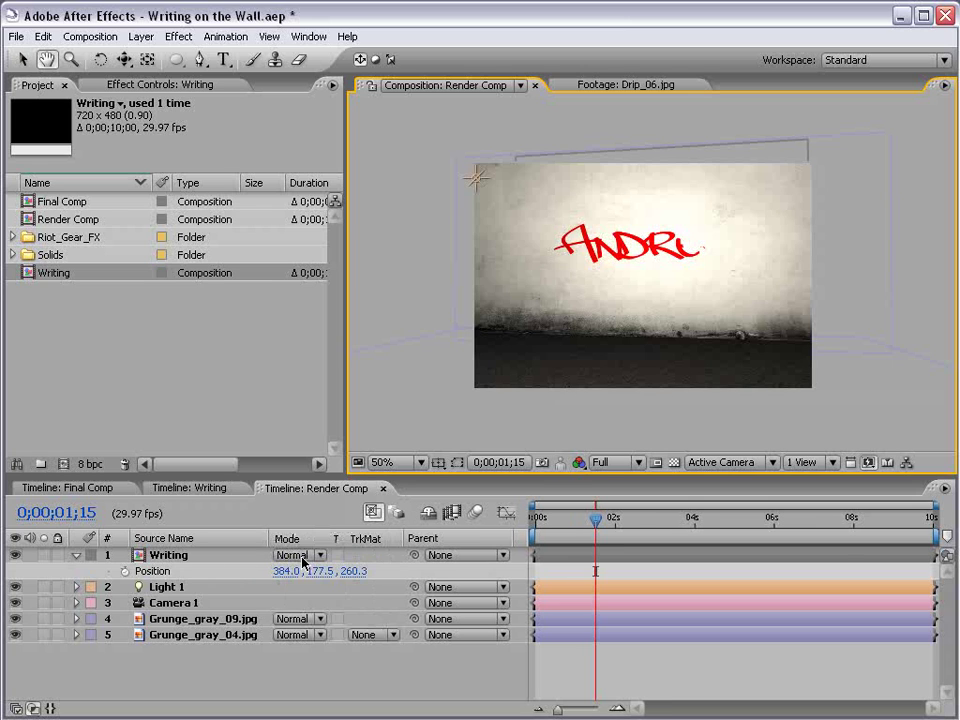
left_click(300, 556)
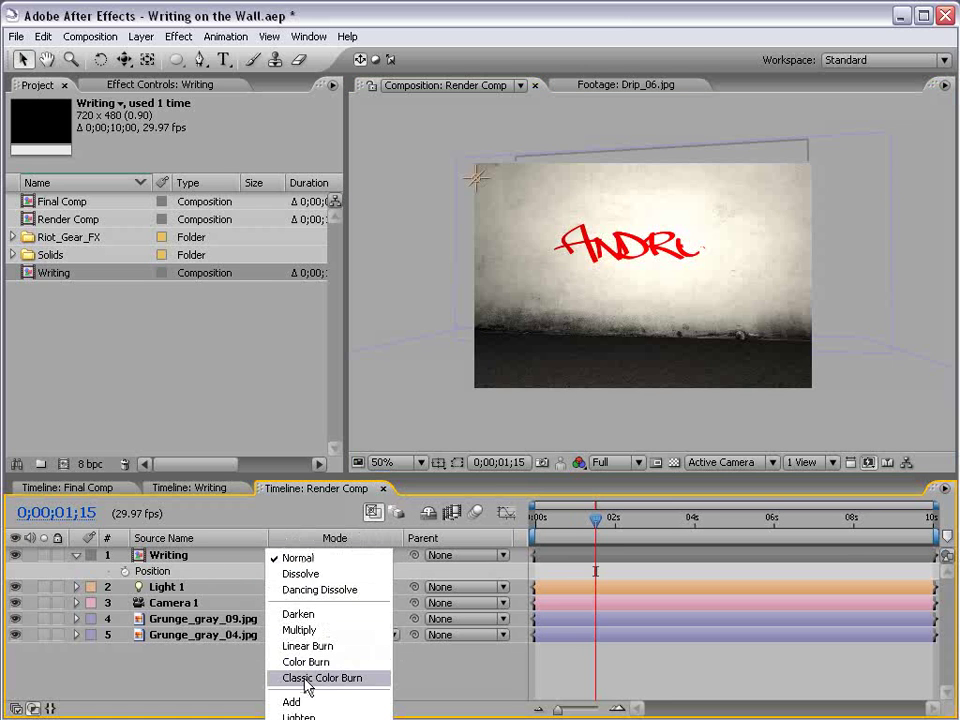
left_click(352, 685)
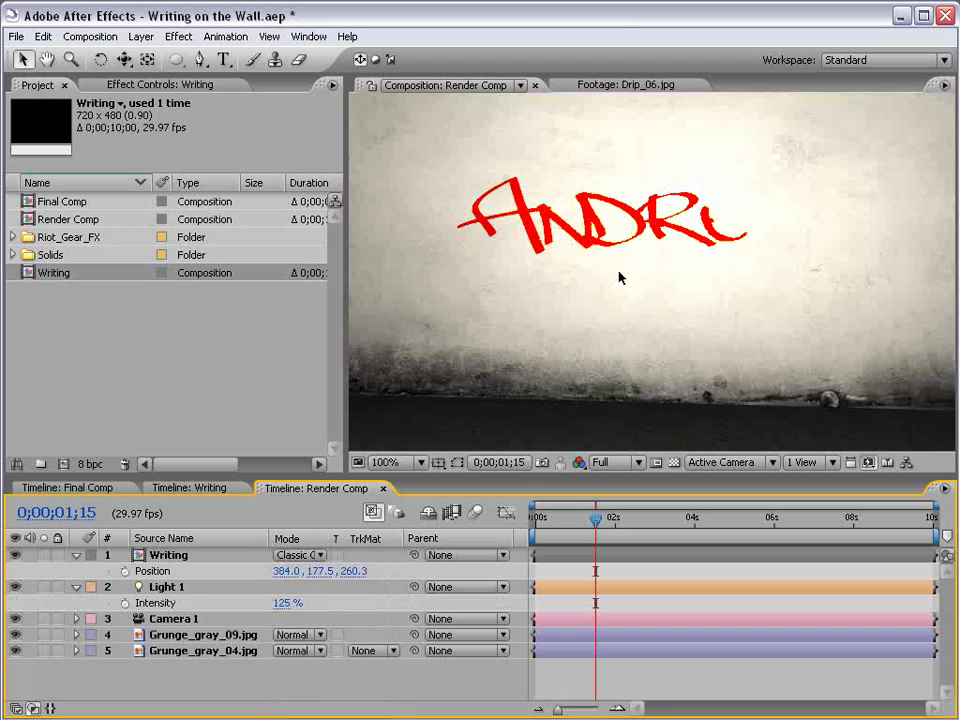
Lower the Intensity of Light 1 to 98%.
scroll(619, 275, "down", 1)
key("space")
left_click_drag(668, 236, 649, 257)
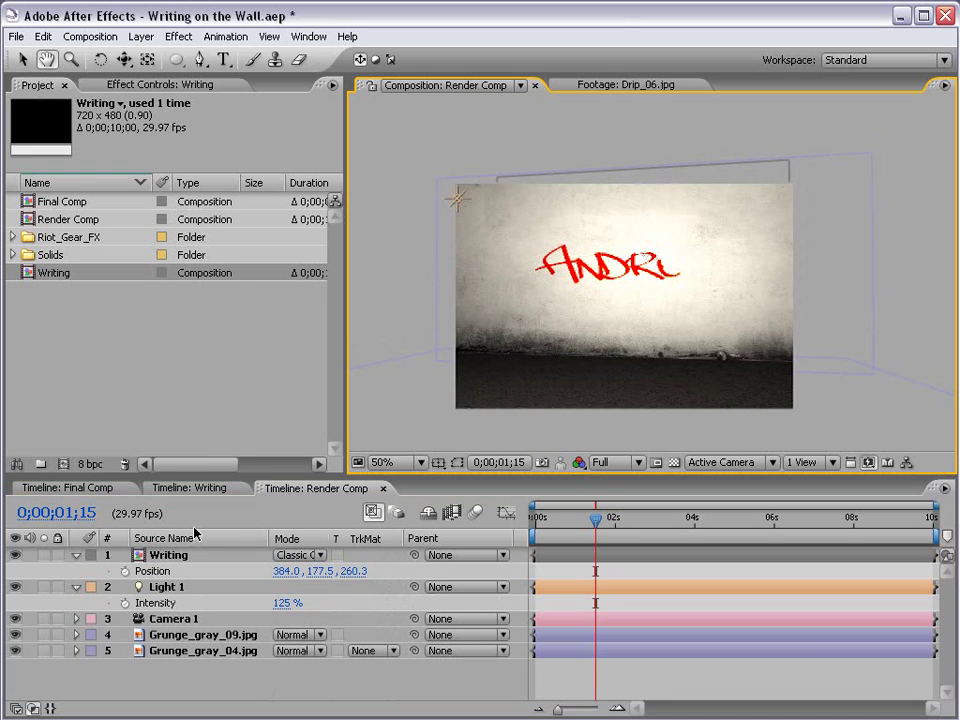
left_click(170, 588)
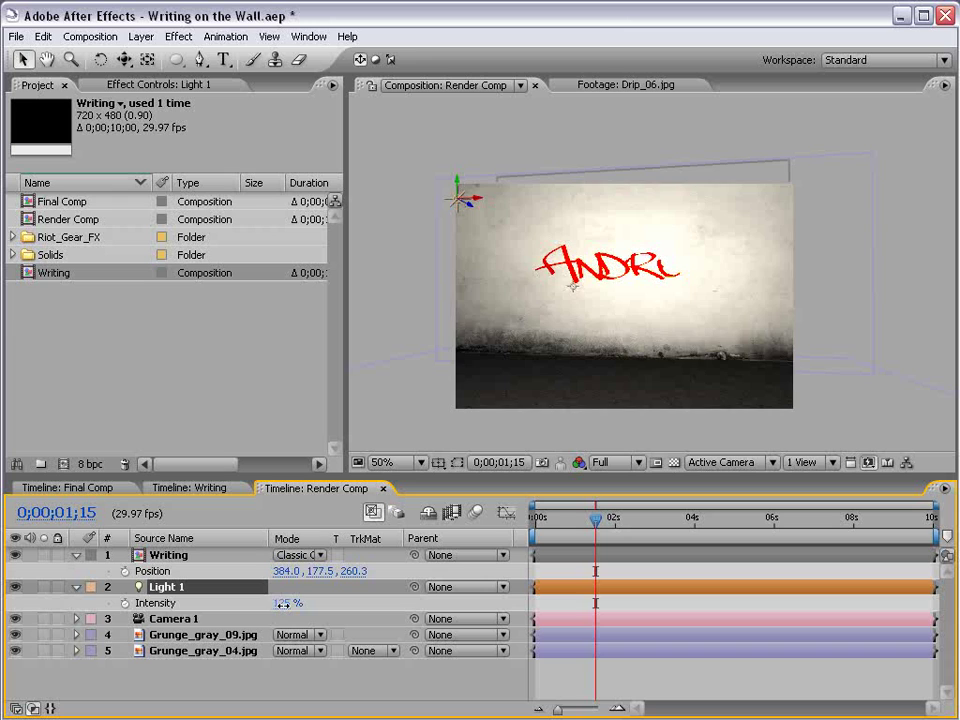
left_click_drag(288, 603, 258, 604)
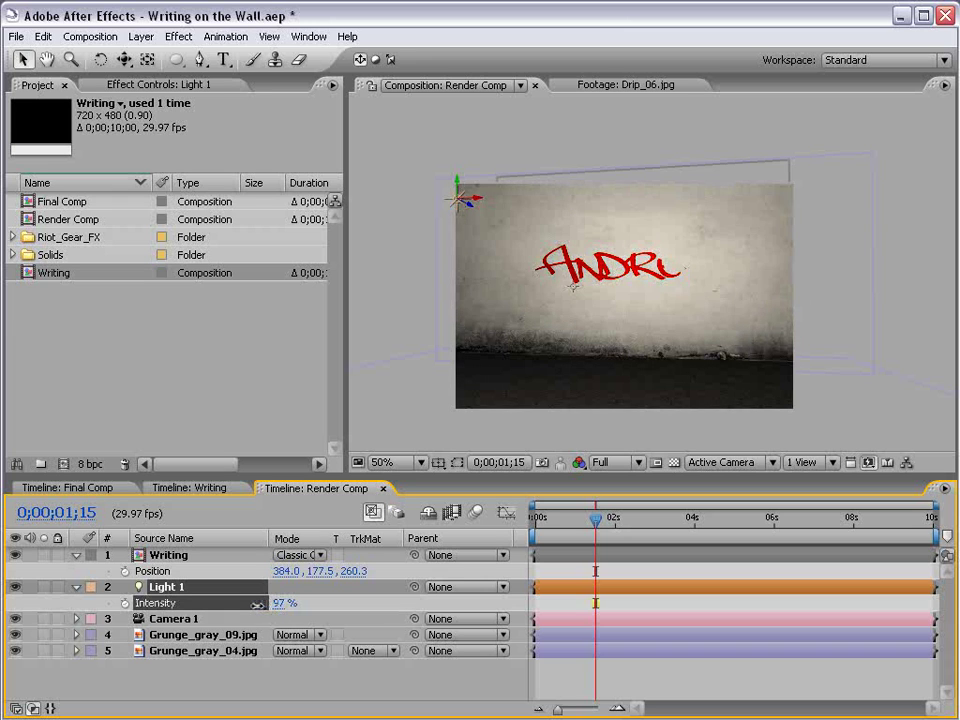
left_click(562, 670)
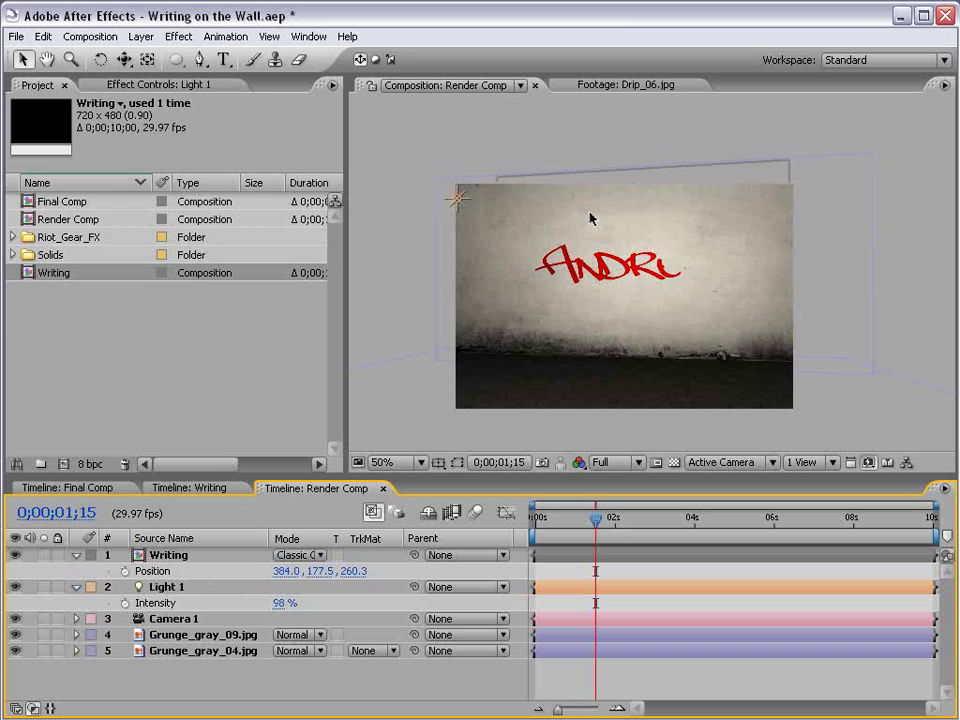
Rename the Grunge_gray_09.jpg layer to Wall and the Grunge_gray_04.jpg layer to Floor.
left_click(203, 635)
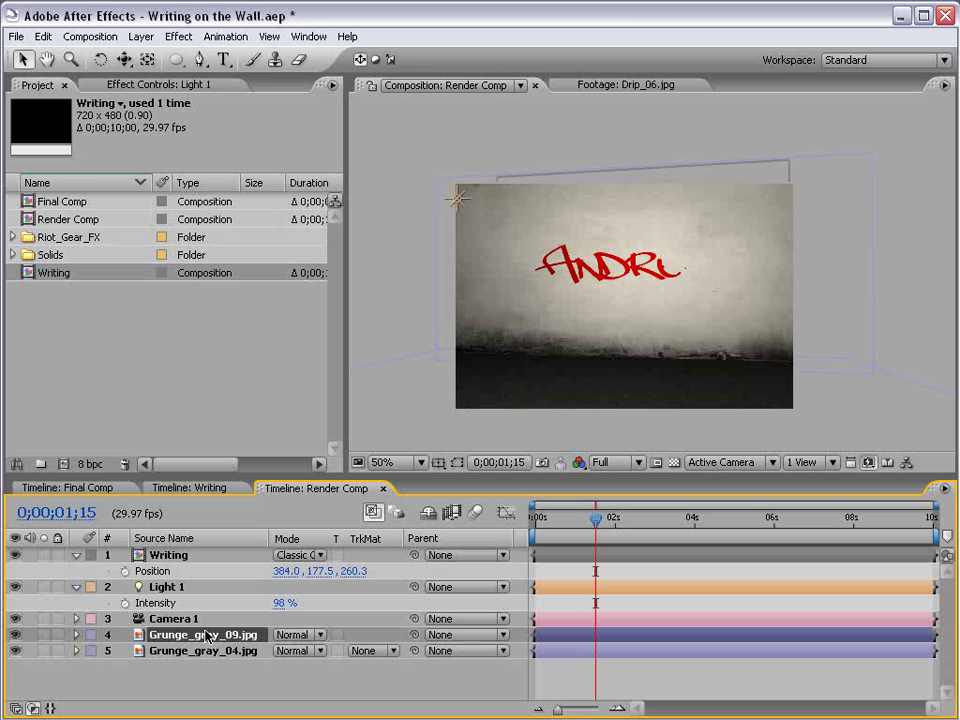
key("Return")
type("W")
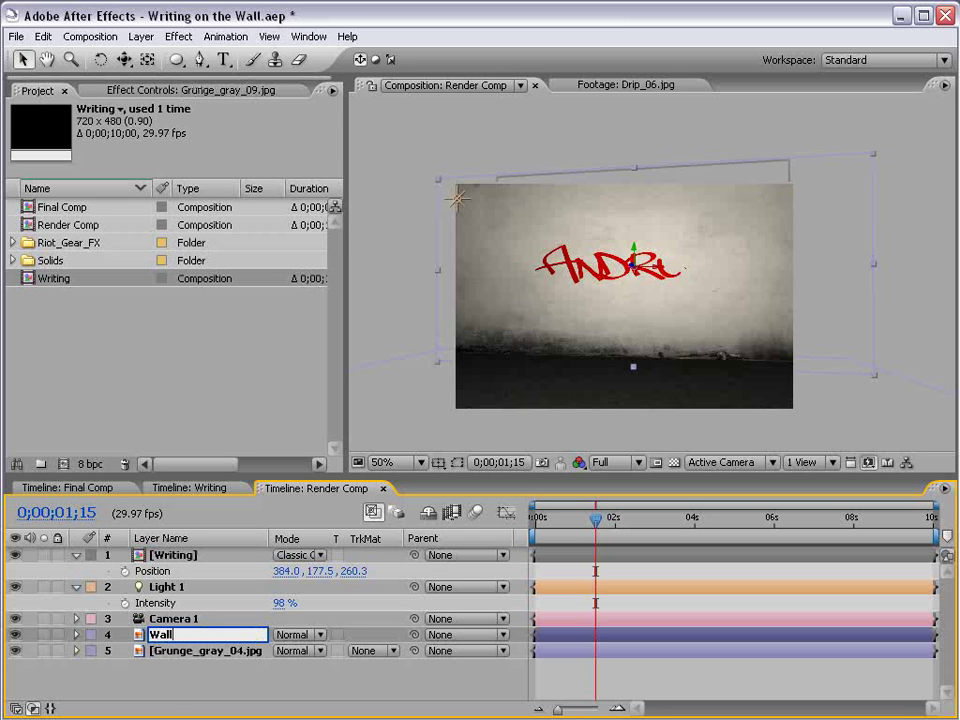
type("all")
key("Return")
left_click(207, 652)
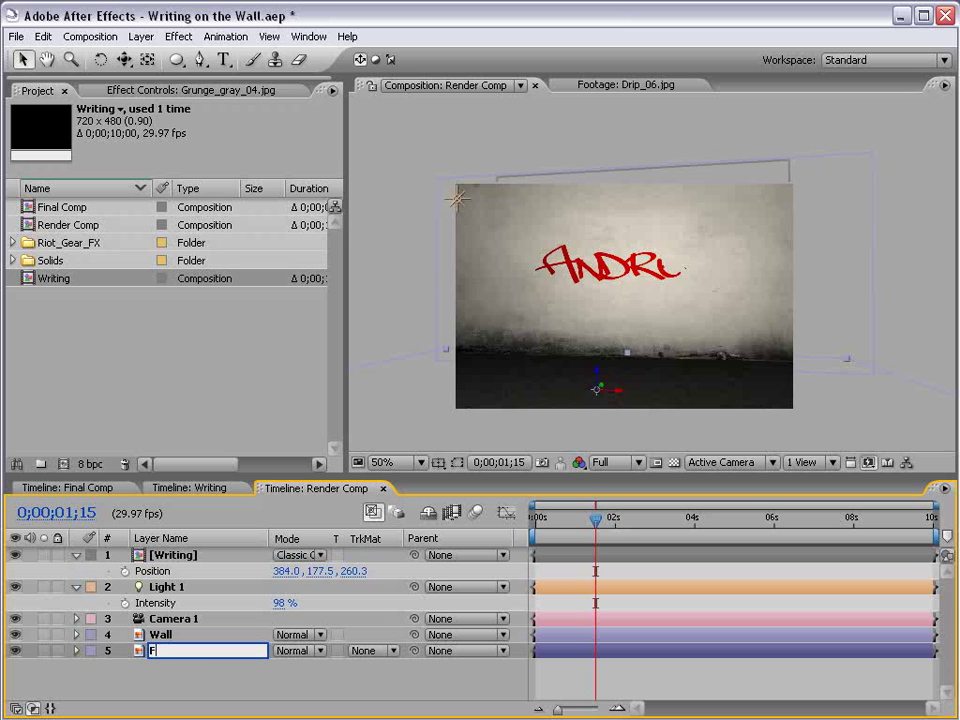
type("r")
key("Return")
Apply a Curves effect to the Wall layer and darken it by pulling the RGB curve's dark tones down with one point.
left_click(165, 635)
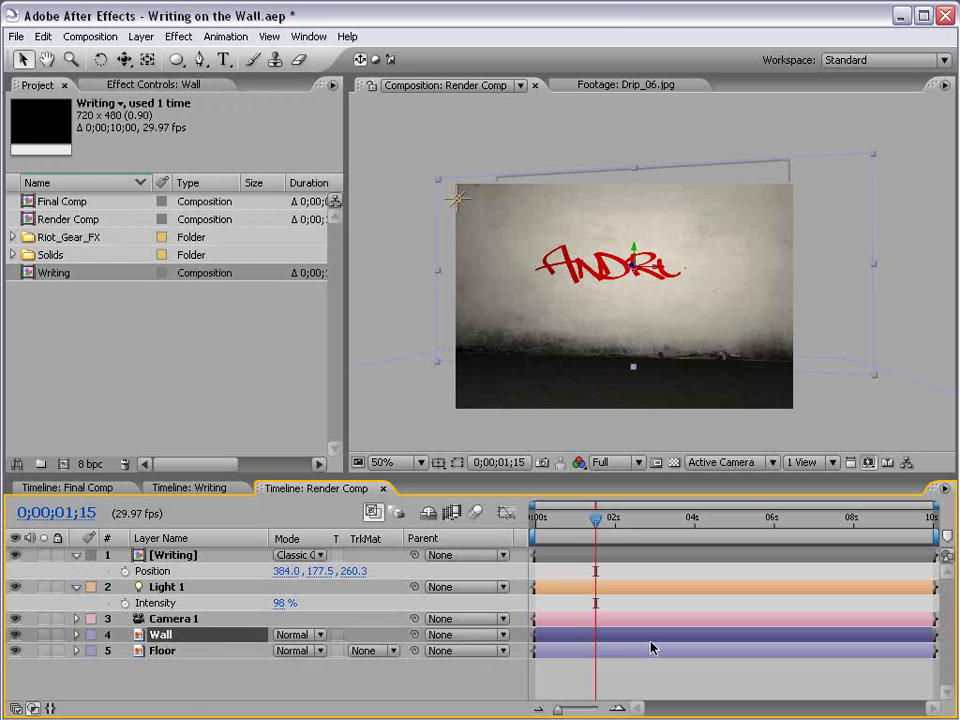
left_click(182, 36)
mouse_move(320, 226)
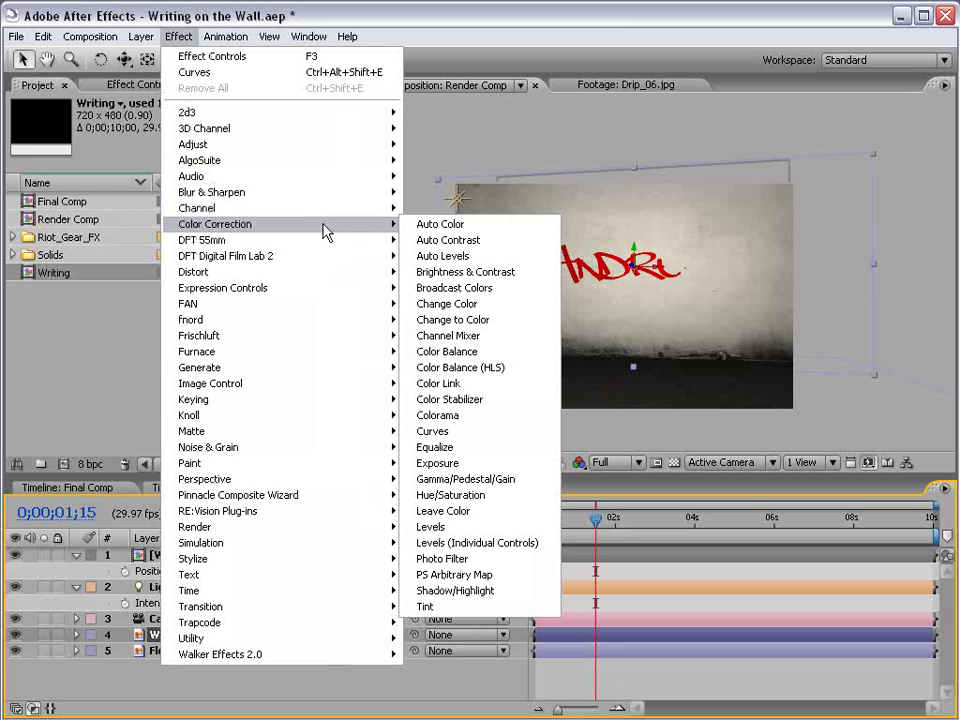
left_click(435, 431)
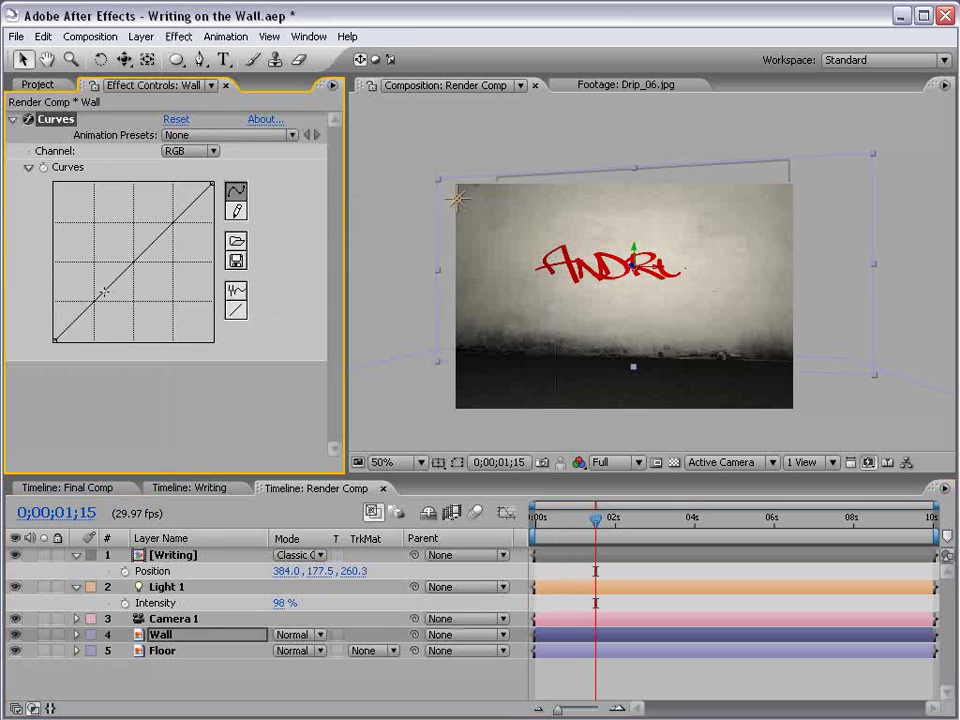
left_click_drag(104, 292, 103, 310)
left_click_drag(154, 261, 174, 235)
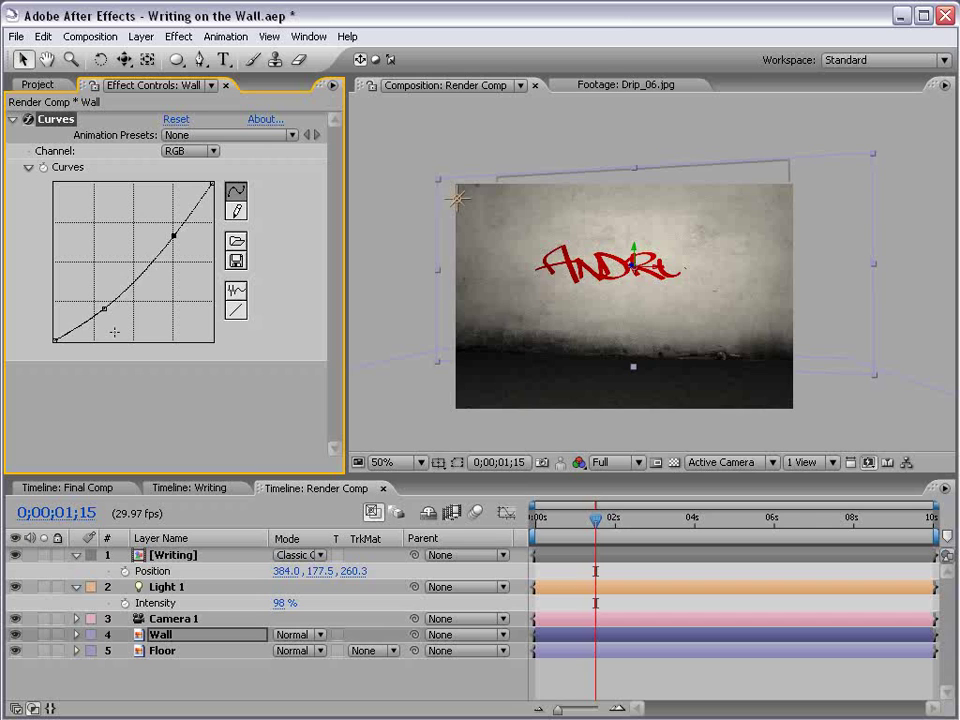
left_click_drag(104, 311, 108, 323)
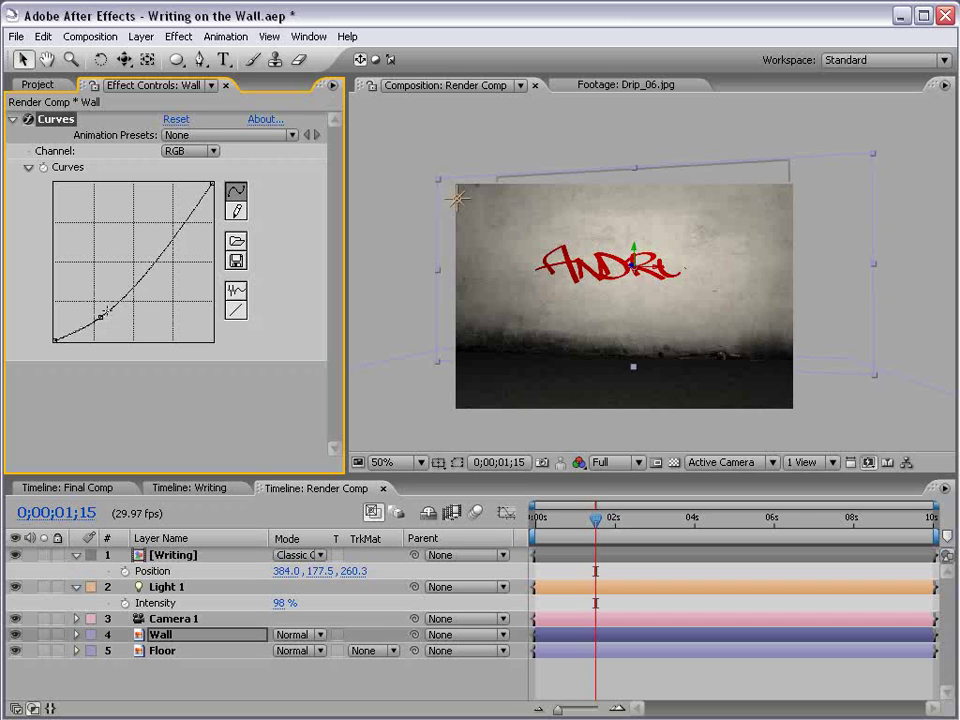
left_click_drag(101, 318, 109, 319)
Set the Intensity of Light 1 to 100%.
scroll(676, 323, "up", 1)
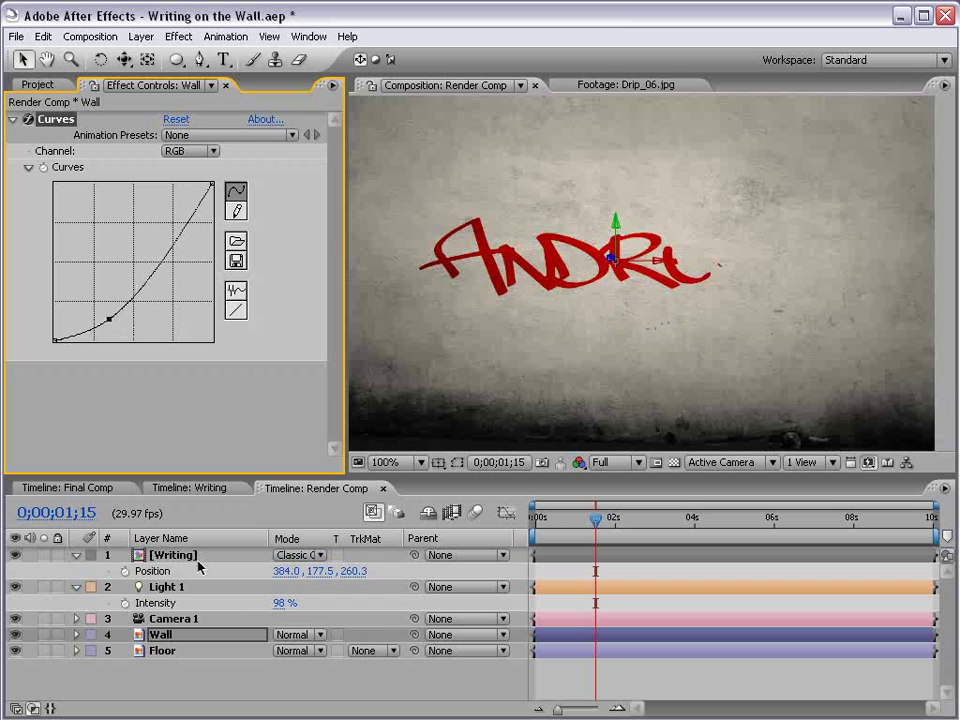
left_click_drag(277, 611, 281, 602)
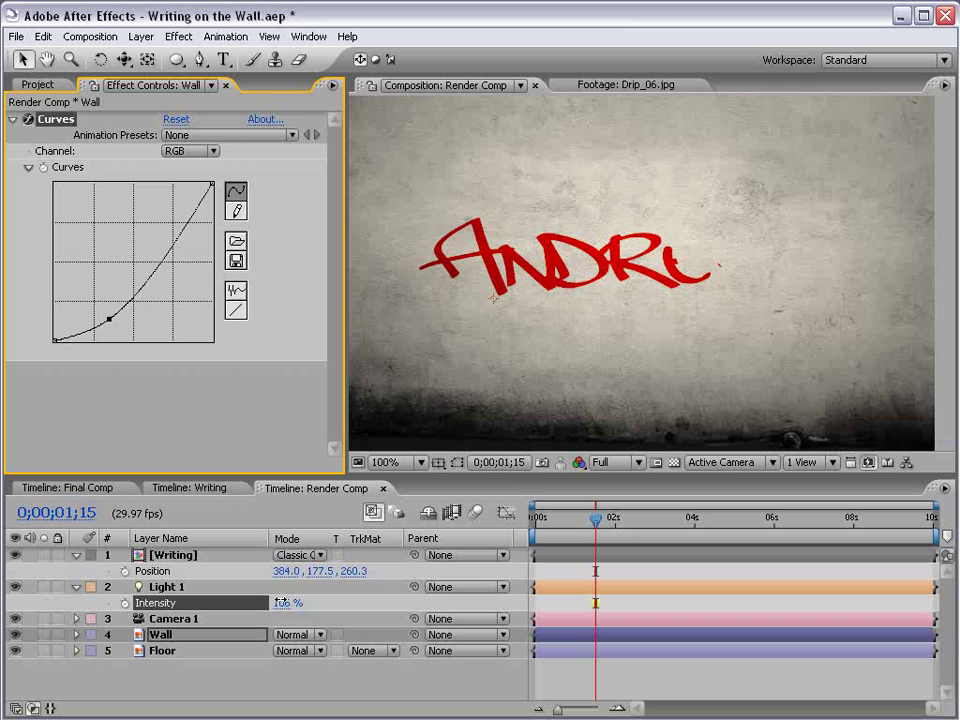
left_click(283, 602)
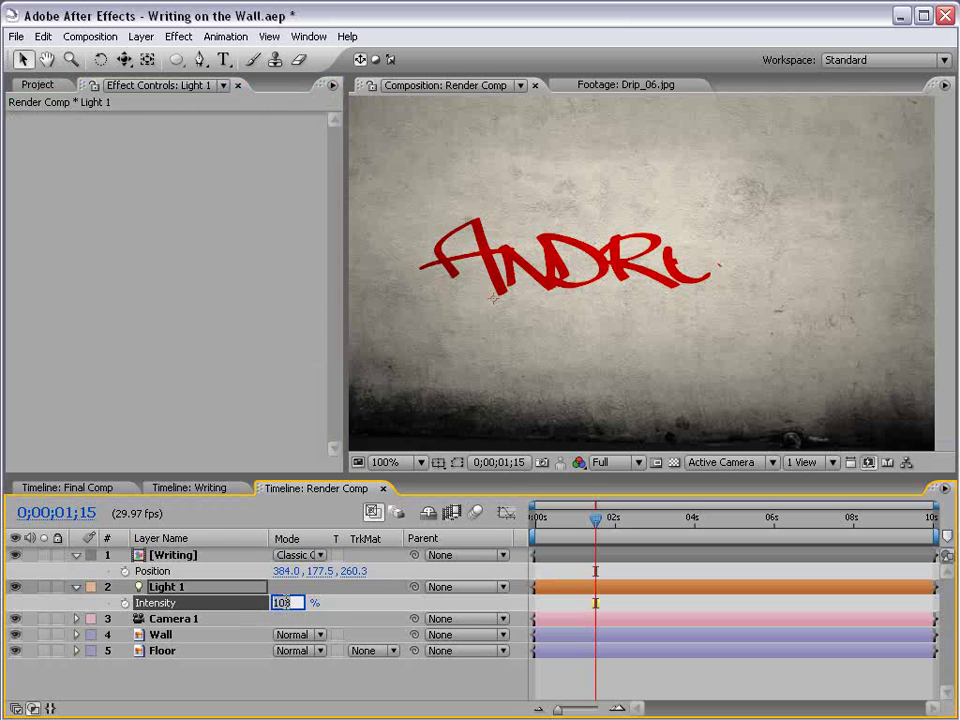
type("100")
key("Return")
left_click(418, 694)
Move the time to 0;00;02;17 and orbit the camera sideways to a Position of about 185, 208, -439.
key("h")
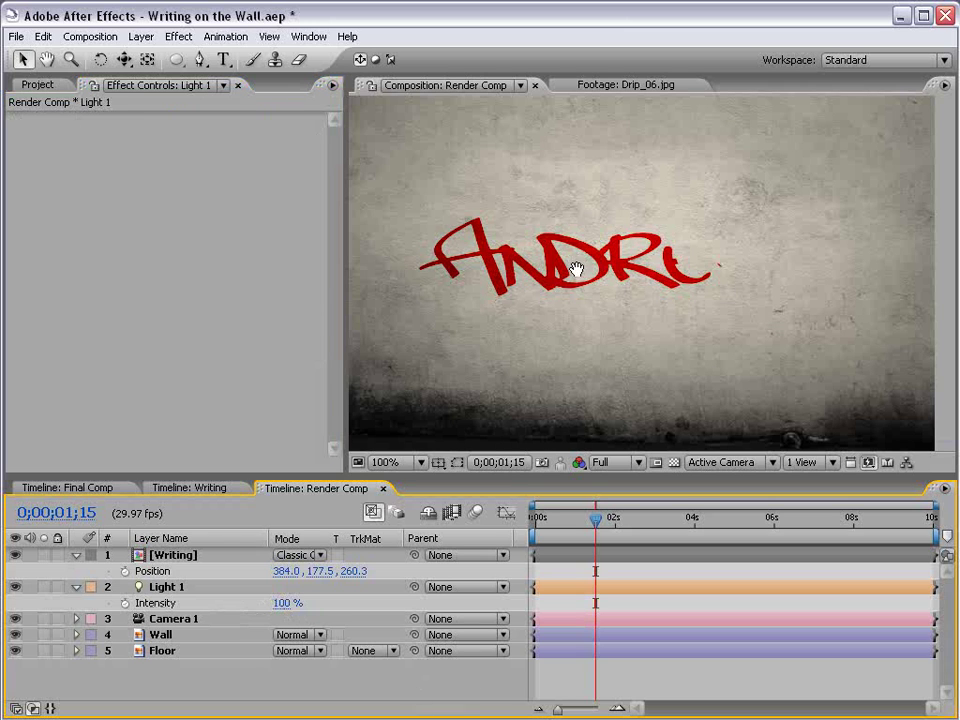
scroll(574, 268, "down", 1)
left_click_drag(555, 289, 564, 291)
left_click(557, 523)
left_click_drag(556, 522, 637, 522)
key("c")
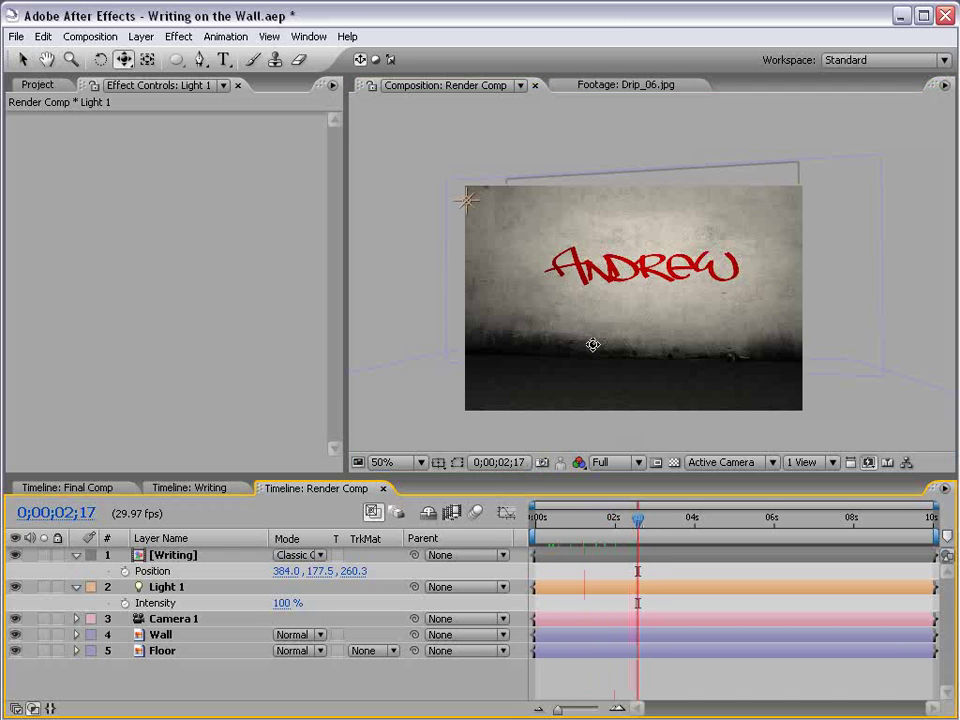
key("c")
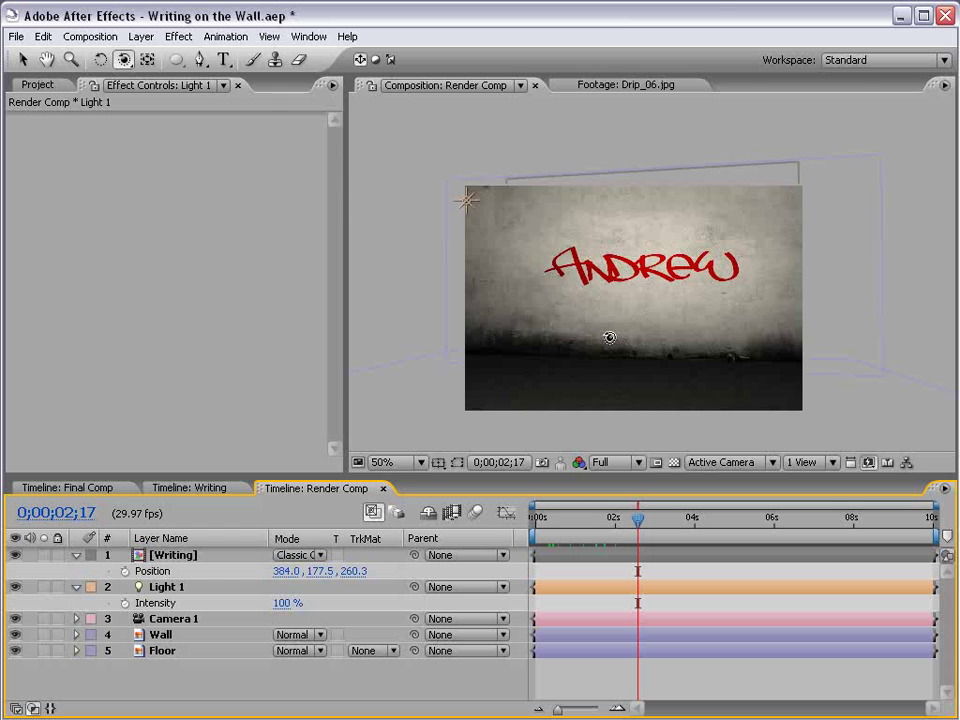
mouse_move(609, 336)
left_mouse_down()
mouse_move(649, 328)
mouse_move(650, 345)
left_mouse_up()
Reveal Camera 1's Point of Interest and Position and start keyframing both at 0;00;02;17.
left_click(160, 620)
key("p")
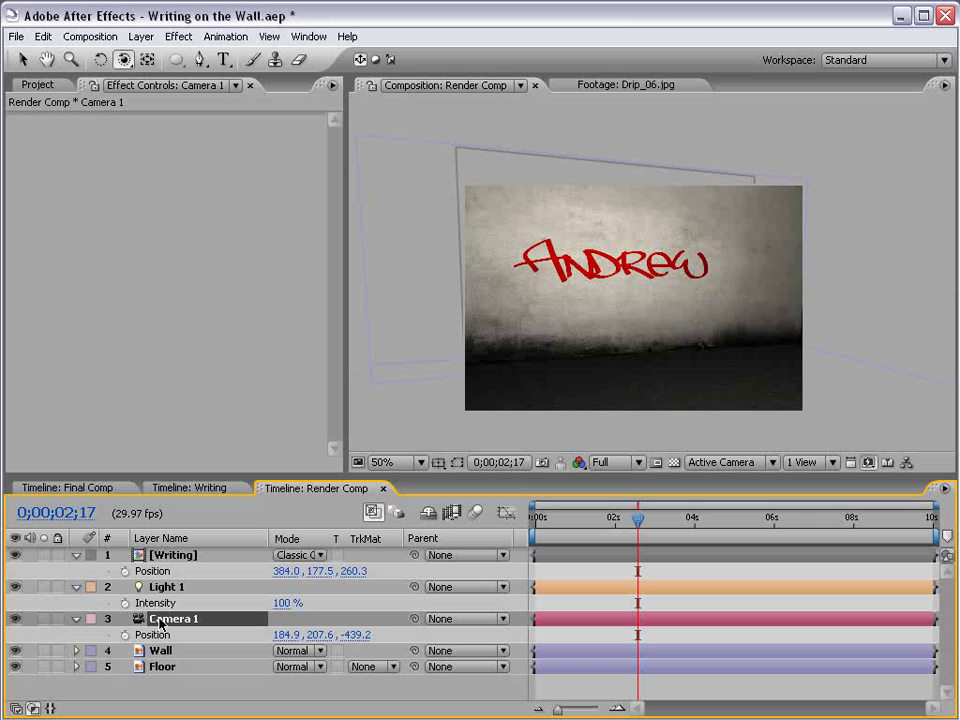
key("shift+a")
left_click(124, 634)
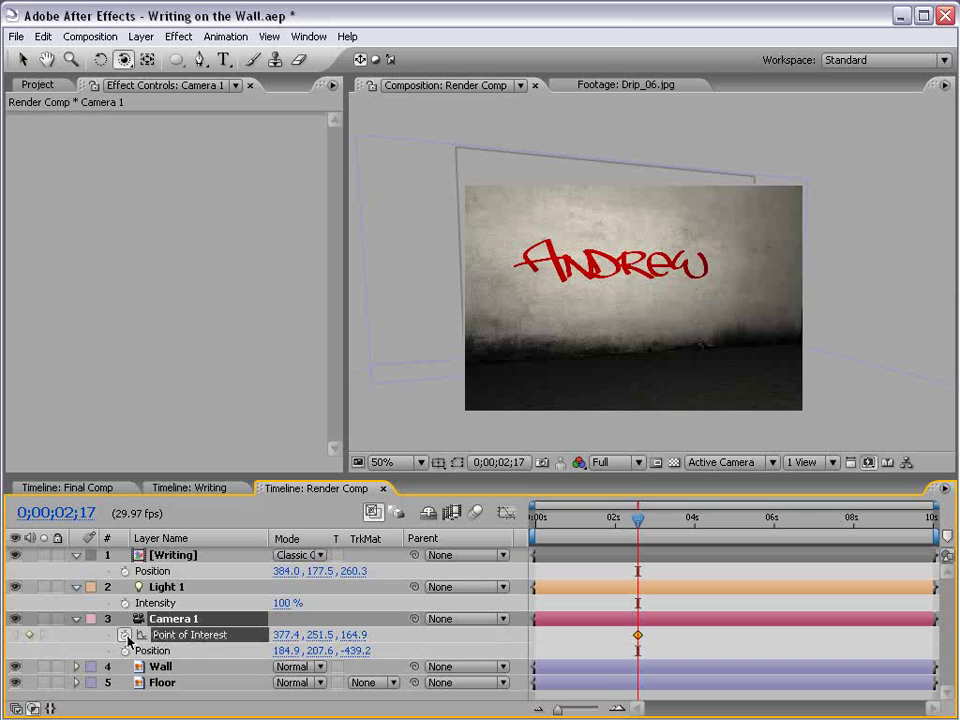
left_click(124, 650)
Orbit the camera to the opposite side at 0;00;00;00, keyframing a Position of about 662, 219, -410.
left_click_drag(638, 520, 439, 501)
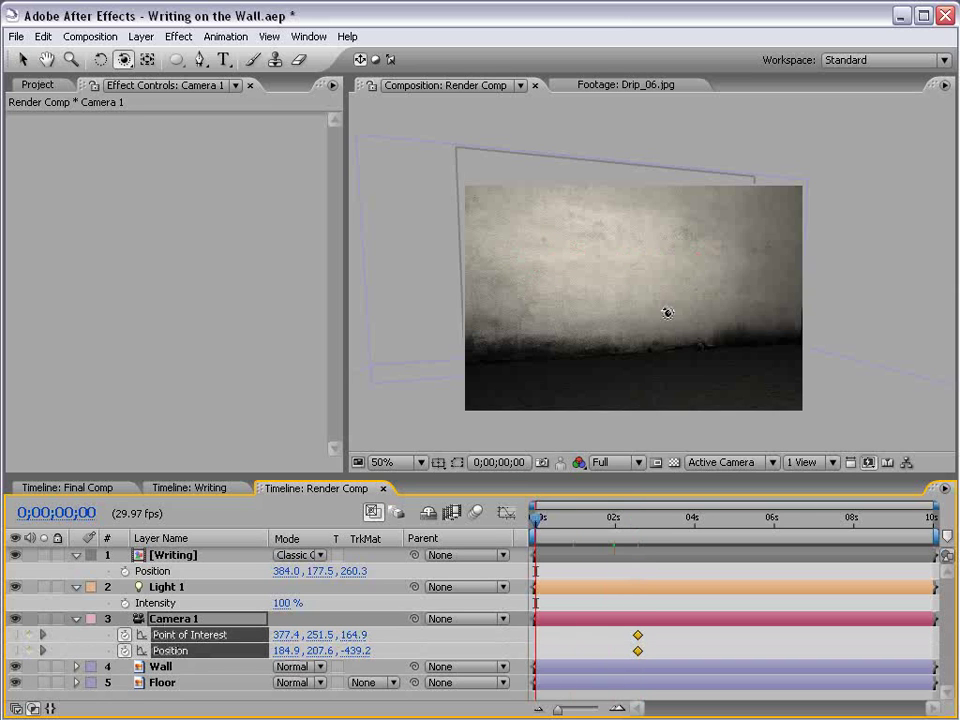
left_click_drag(709, 332, 658, 332)
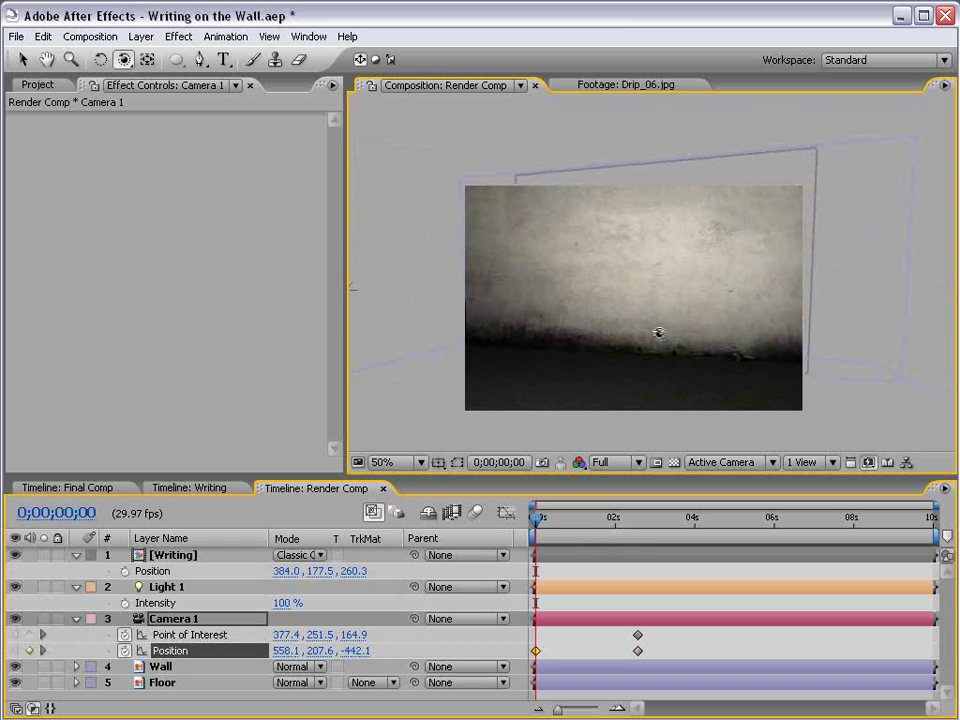
key("v")
left_click_drag(537, 518, 590, 522)
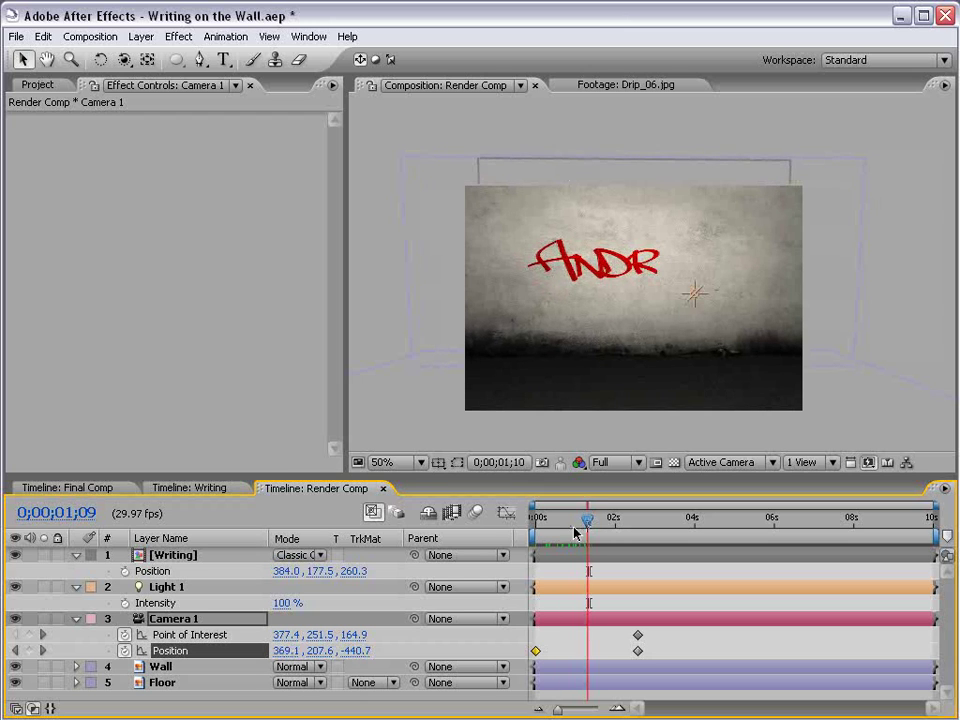
key("Home")
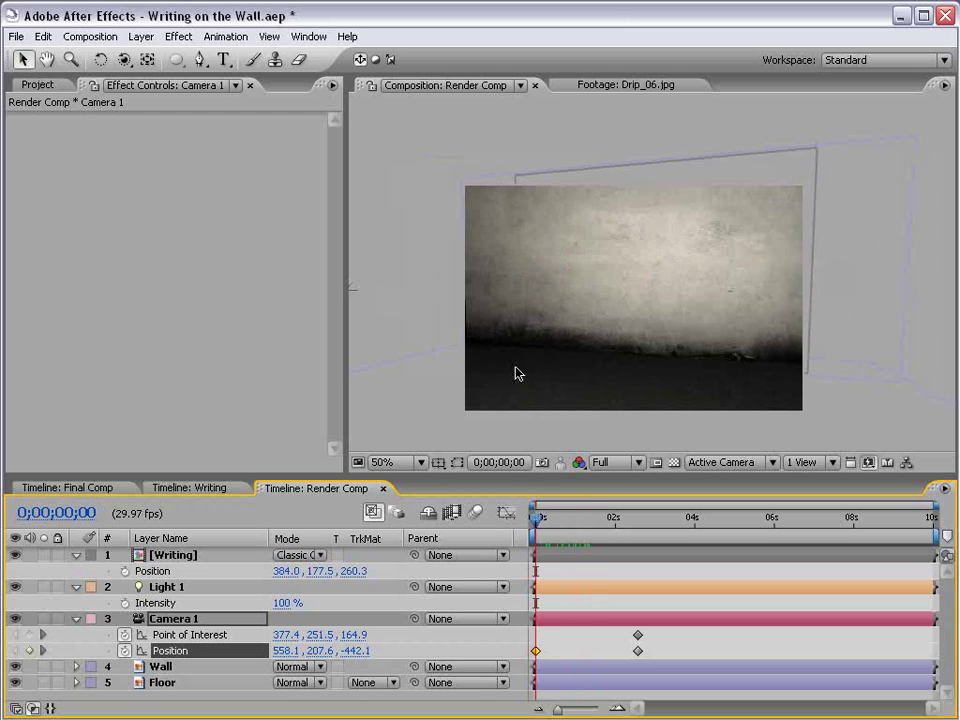
key("c")
left_click_drag(596, 311, 575, 318)
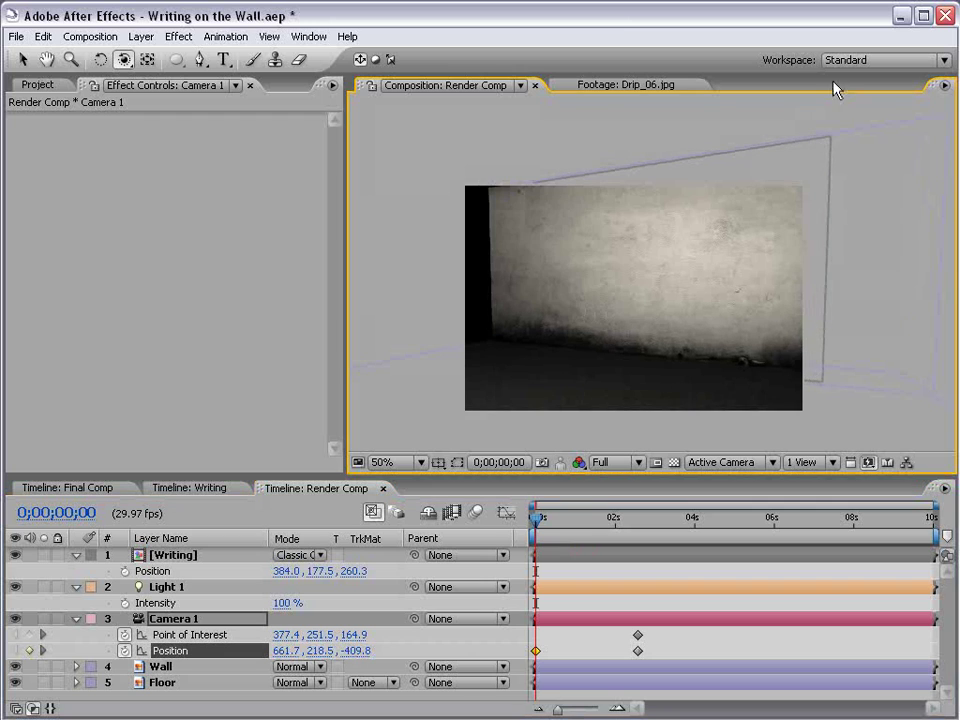
left_click(885, 60)
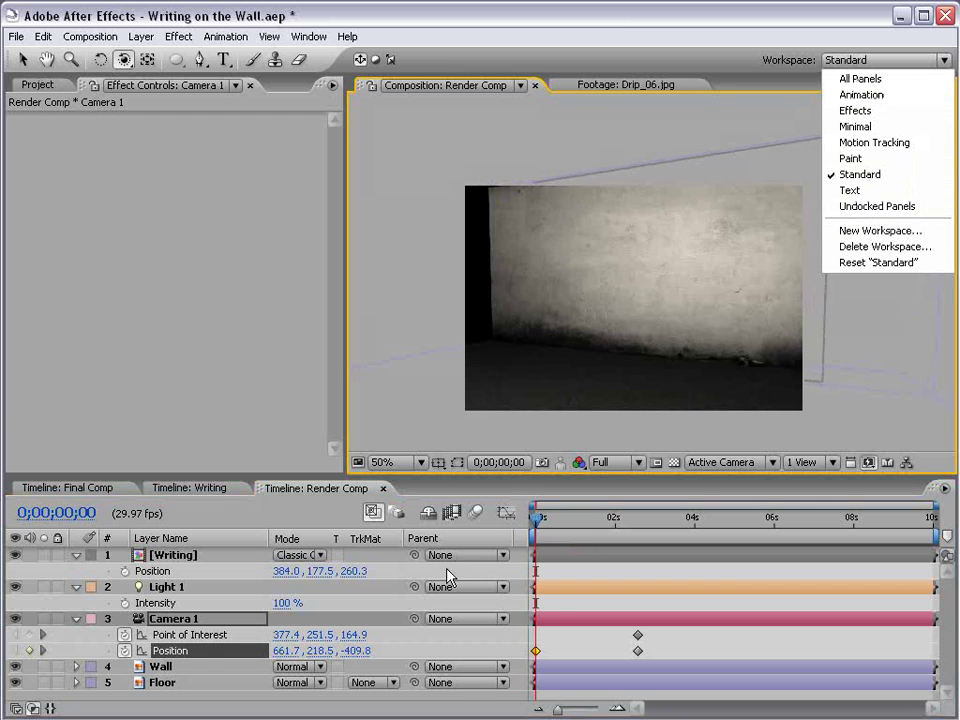
Apply Motion Tile to the Wall layer with an Output Width of 190 and Mirror Edges enabled.
left_click(160, 666)
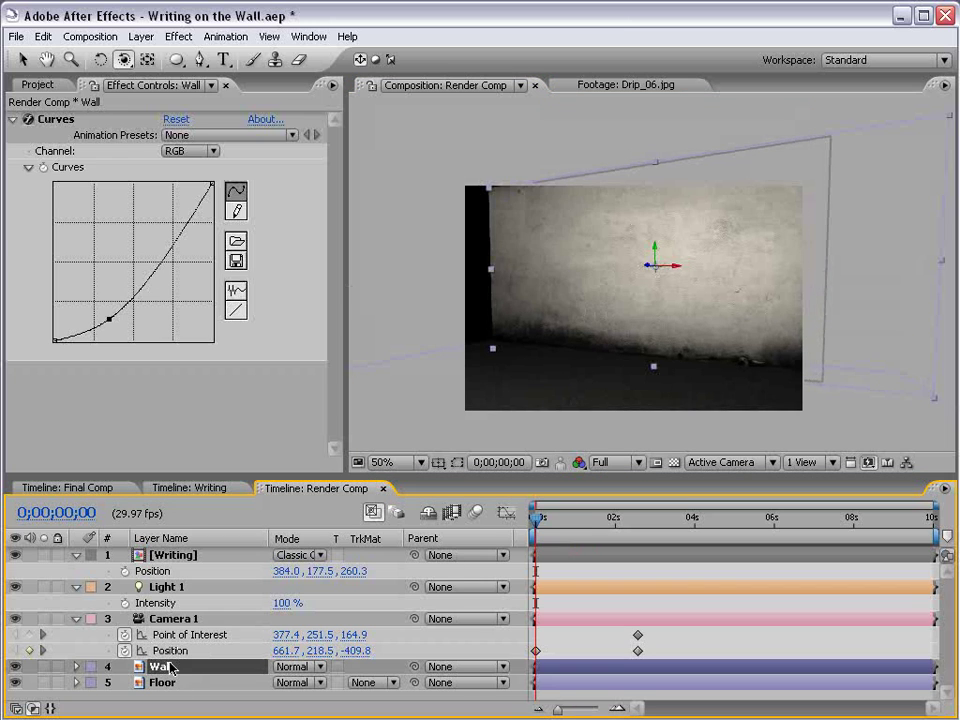
left_click(179, 36)
mouse_move(220, 560)
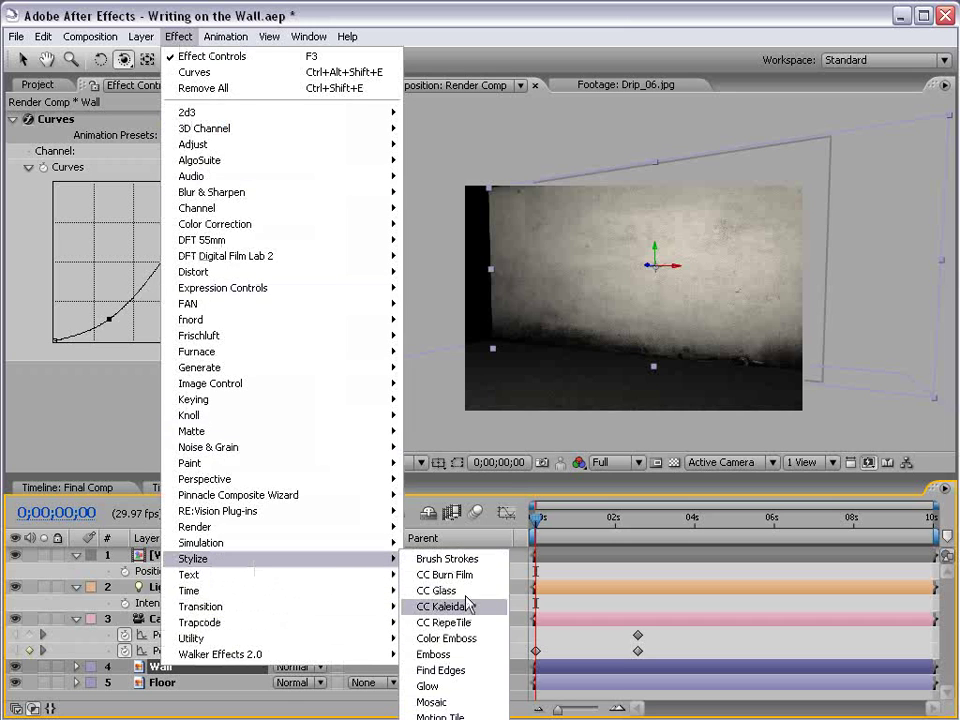
left_click(440, 716)
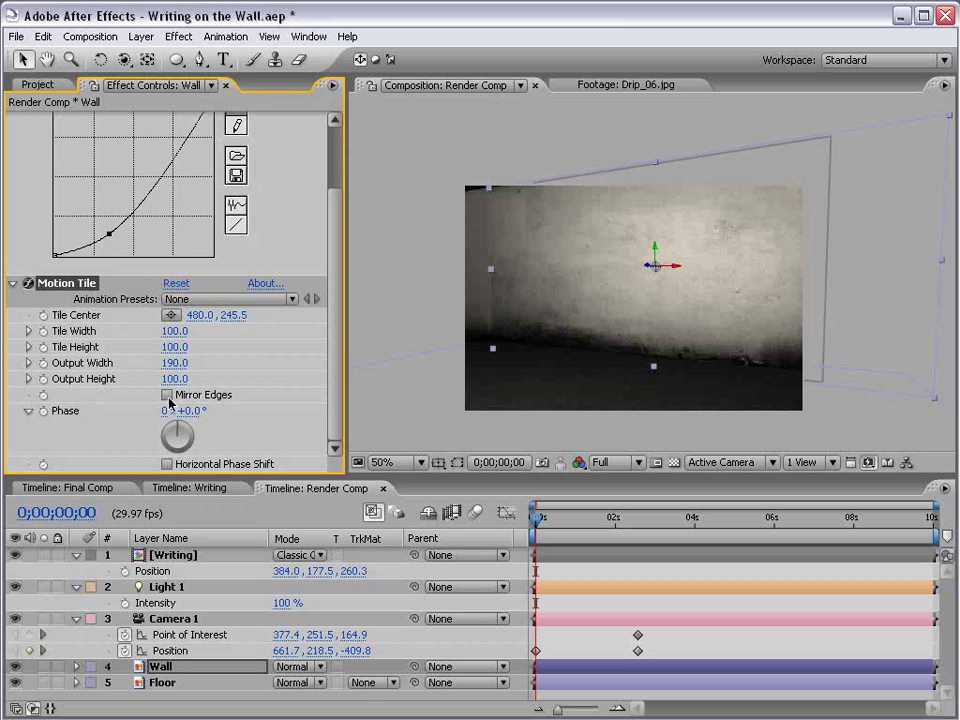
left_click(168, 395)
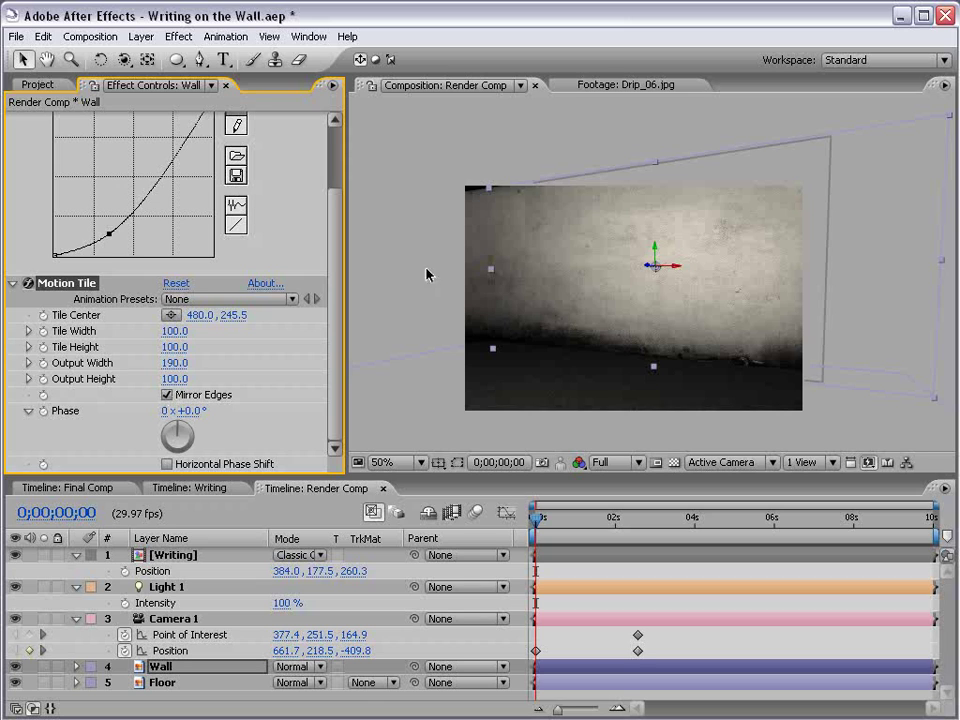
Orbit the camera slightly vertically at 0;00;00;00 to a Position of about 661, 191, -408.
key("c")
mouse_move(542, 304)
left_mouse_down()
mouse_move(636, 306)
mouse_move(666, 321)
mouse_move(540, 305)
left_mouse_up()
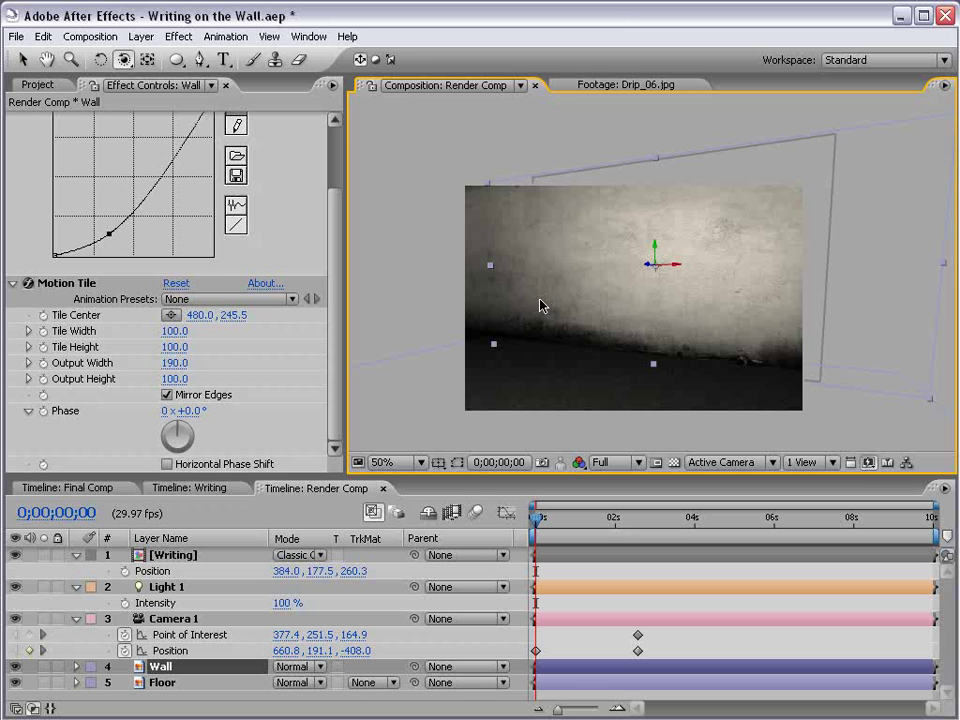
Remove the Motion Tile effect from the Wall layer and orbit the camera slightly at 0;00;00;00.
left_click(70, 284)
key("Delete")
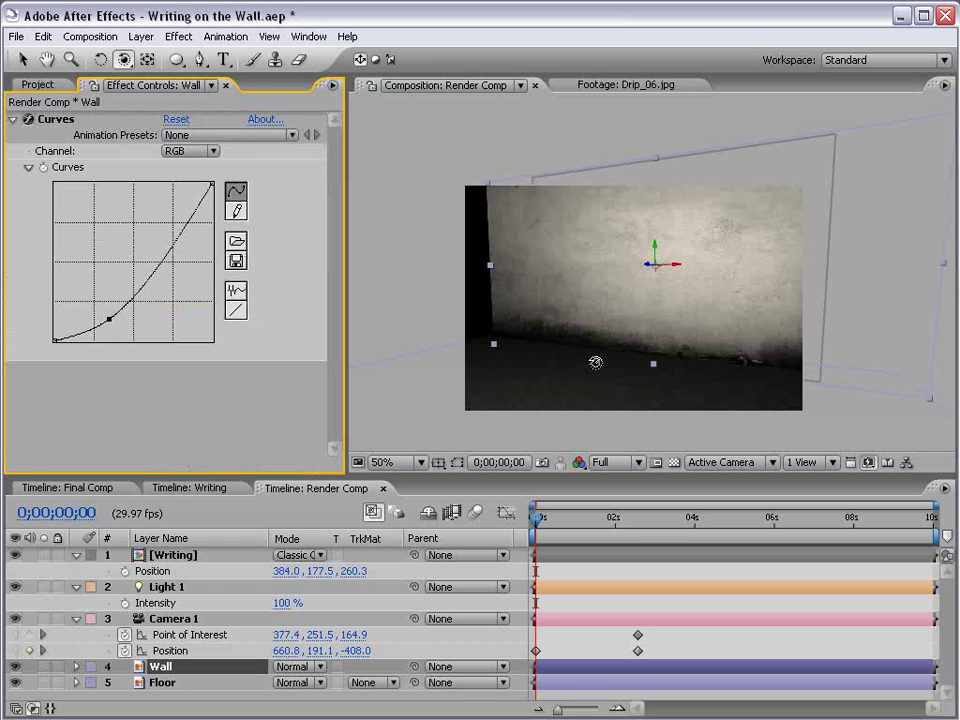
left_click_drag(565, 331, 584, 327)
Apply Easy Ease to all of Camera 1's Point of Interest and Position keyframes and preview the camera move.
left_click_drag(553, 521, 642, 533)
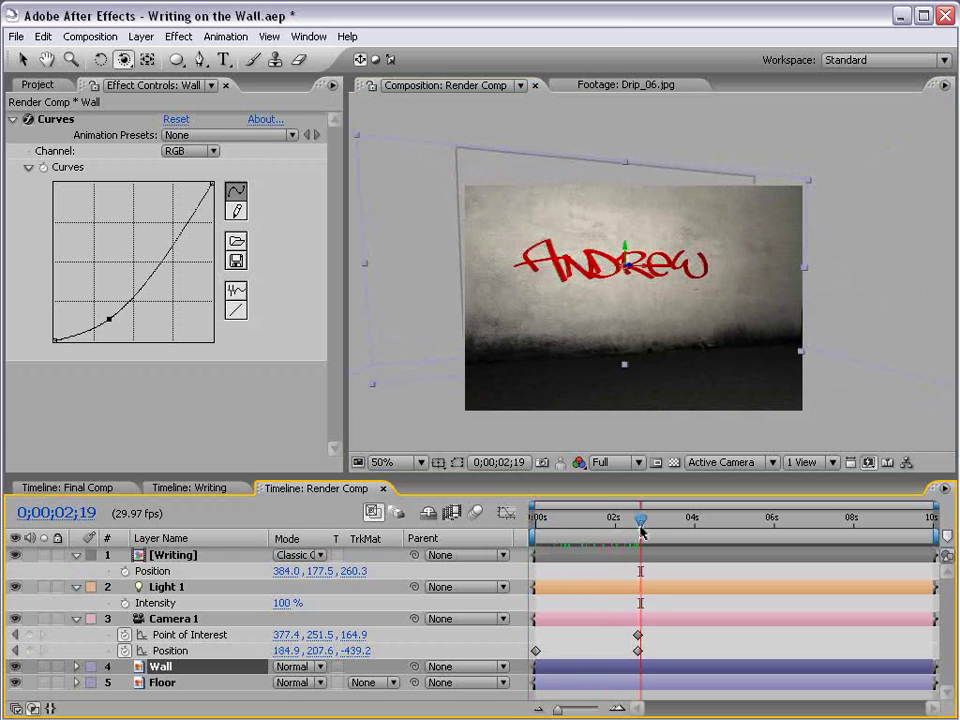
left_click_drag(659, 632, 532, 655)
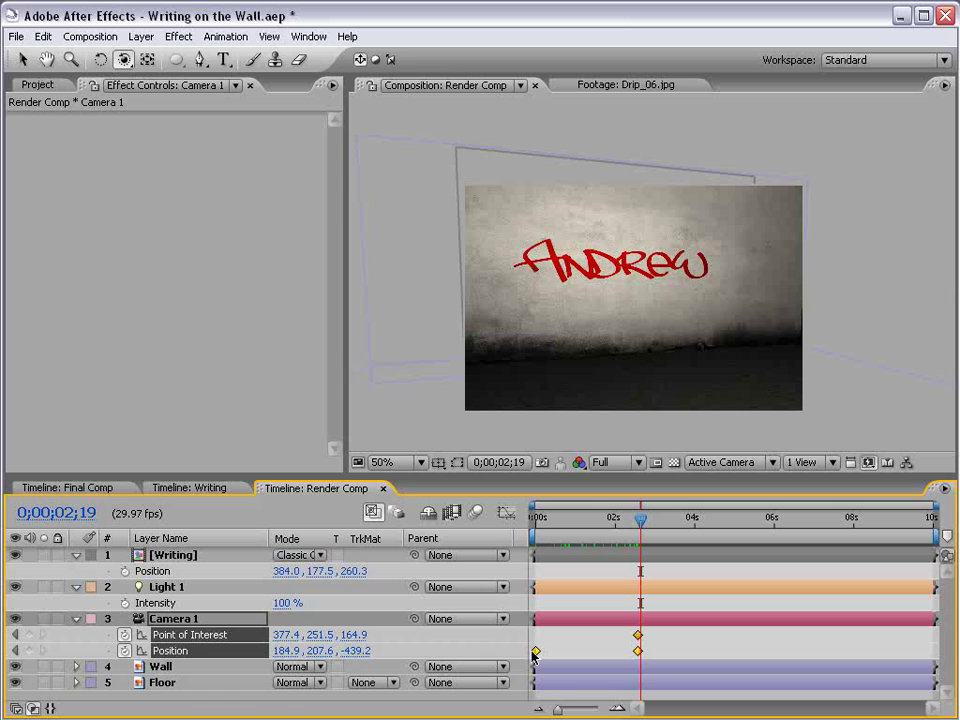
left_click(587, 643)
key("v")
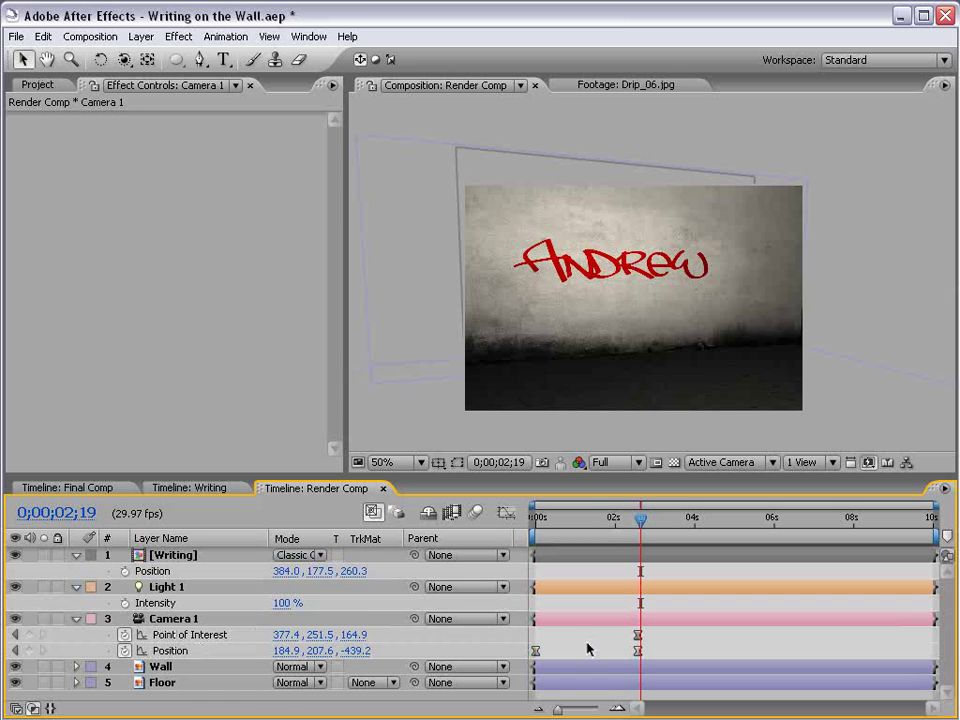
key("KP_0")
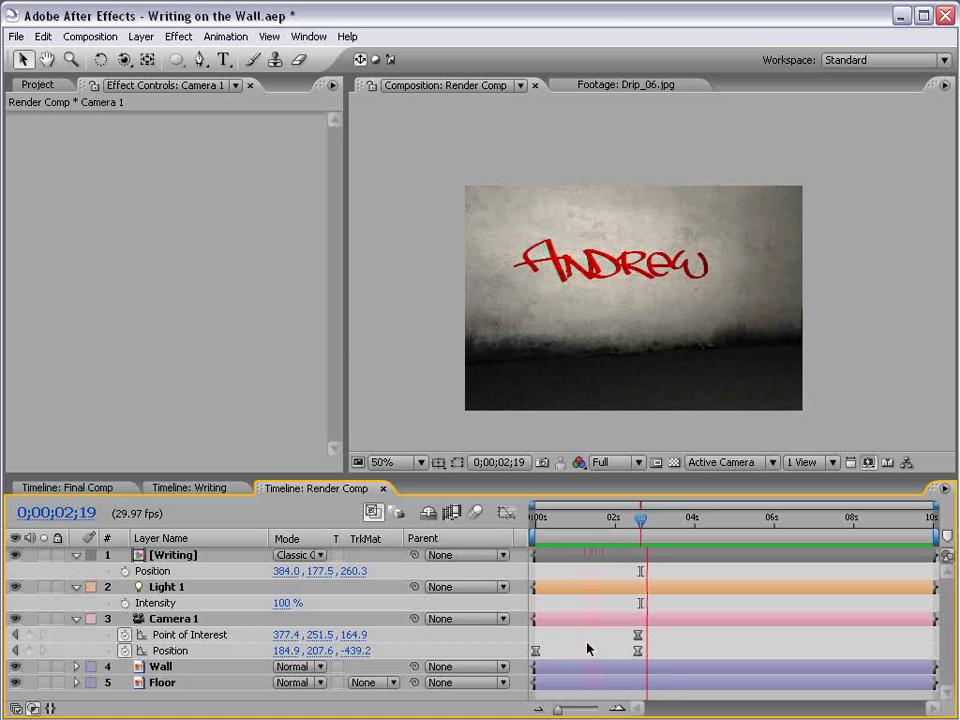
key("space")
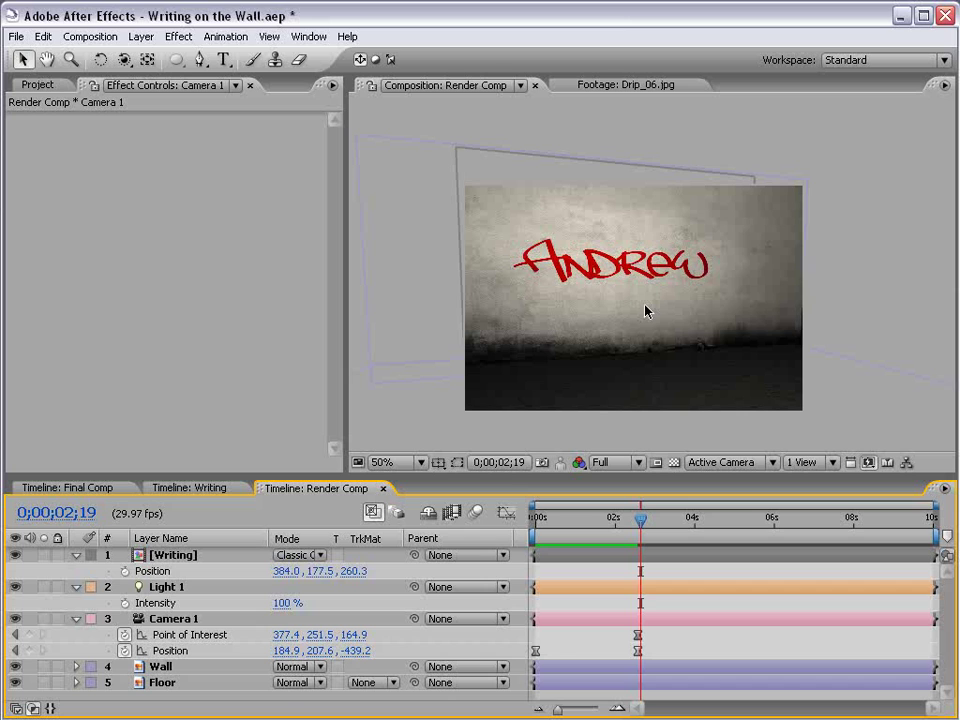
Move the Writing layer to Position 448.0, 247.5, 260.3 on the wall and scale it down slightly.
left_click(167, 556)
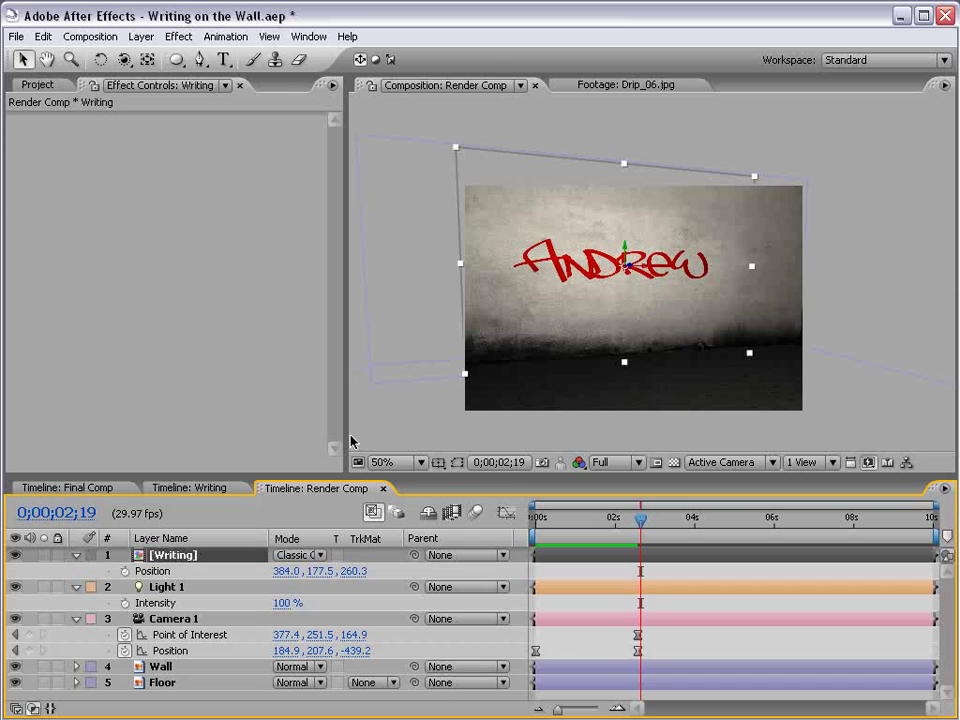
left_click_drag(627, 259, 673, 300)
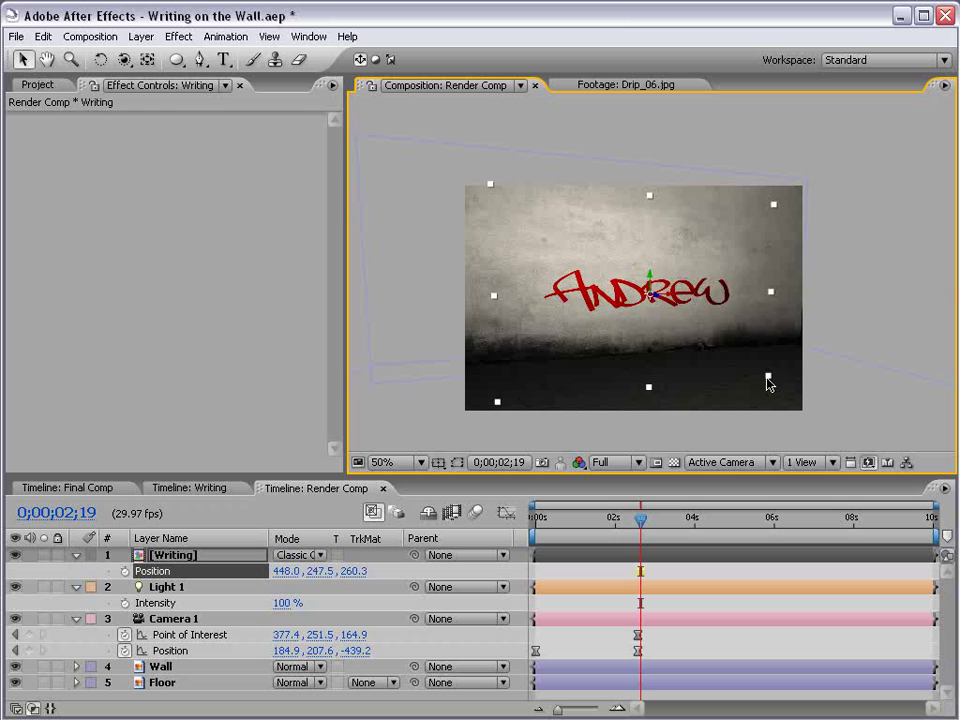
left_click_drag(767, 380, 750, 371)
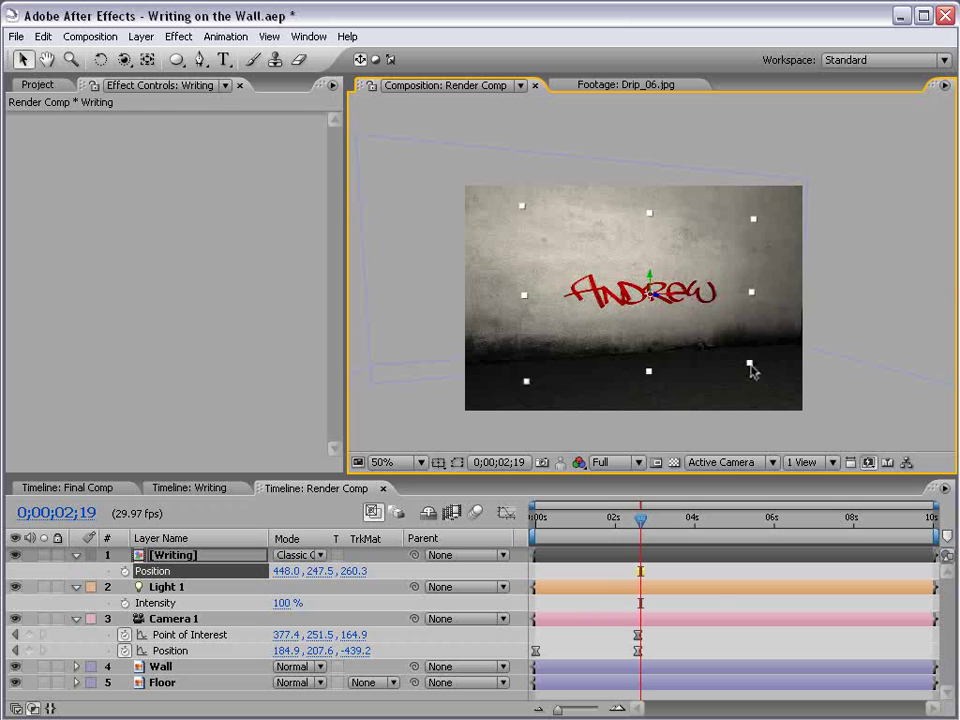
left_click(718, 604)
key("slash")
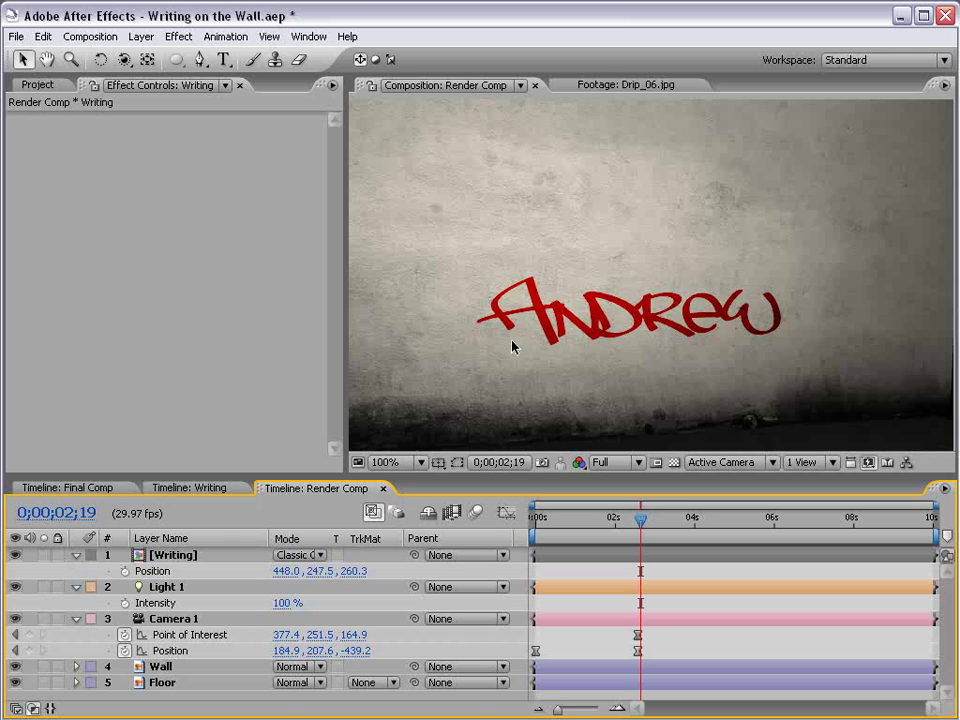
Open the Writing composition and change the graffiti text's fill to a darker red.
double_click(174, 557)
left_click(645, 275)
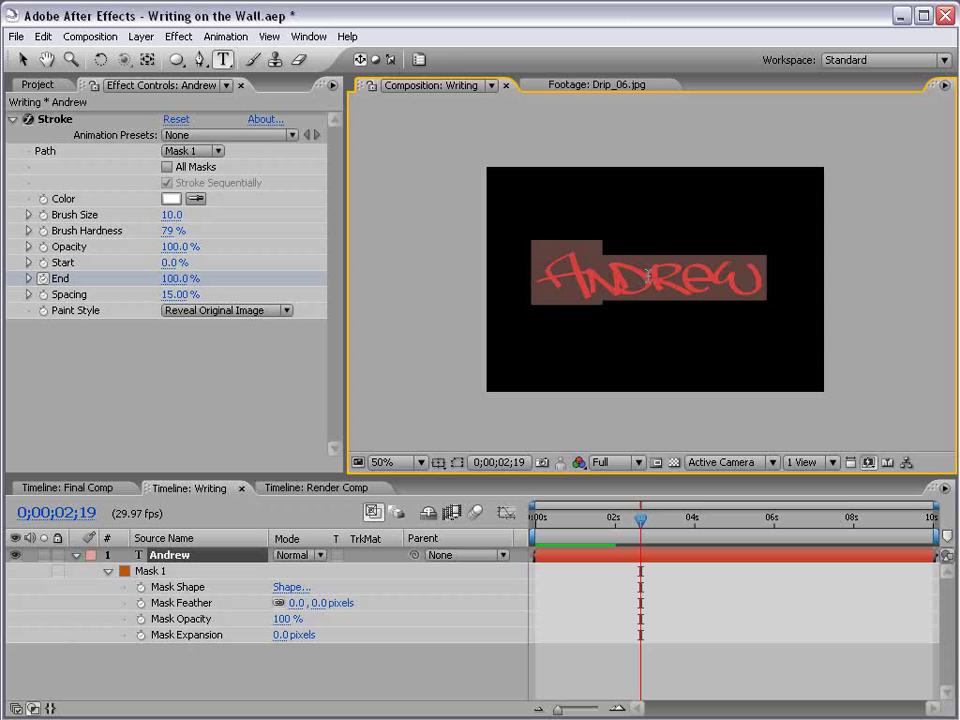
left_click(419, 58)
left_click(914, 163)
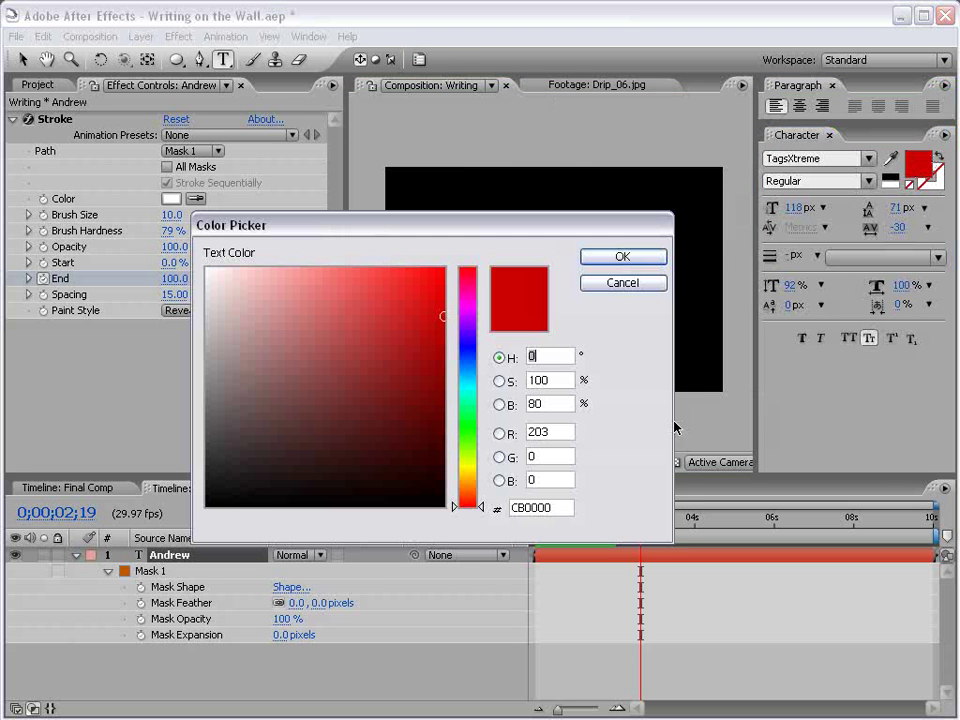
left_click(445, 346)
left_click(620, 256)
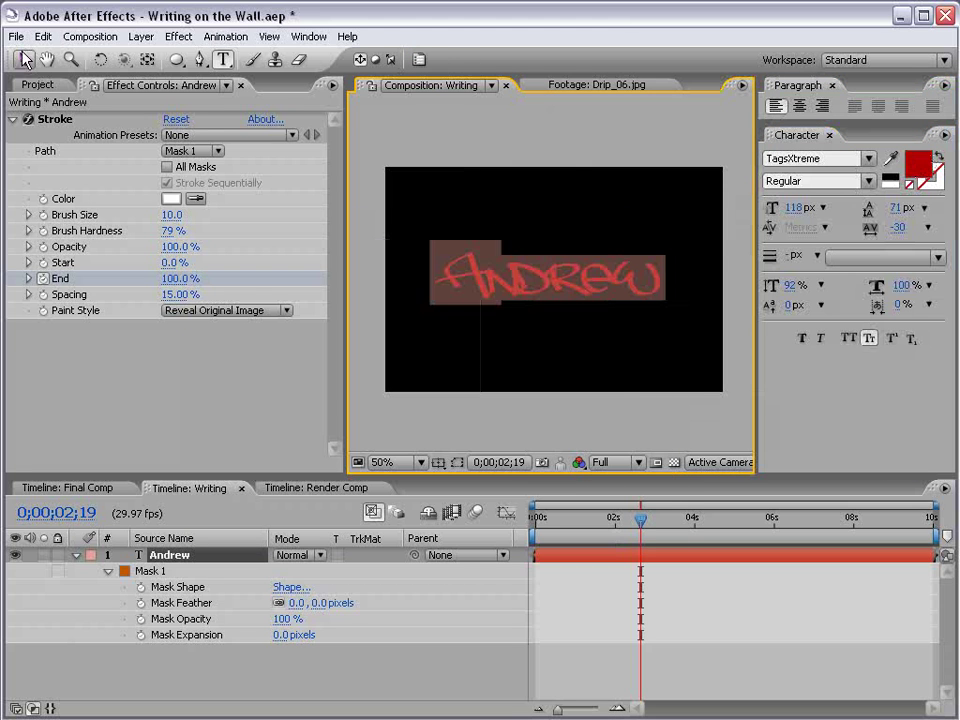
Check the recoloured graffiti on the wall in Render Comp at 0;00;02;07.
left_click(100, 488)
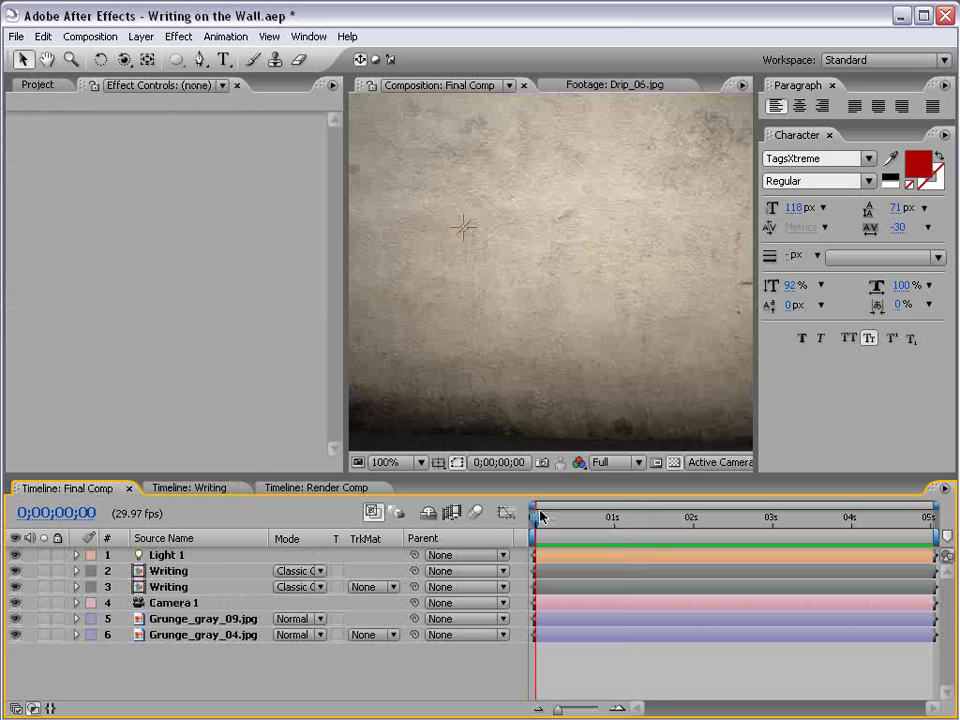
left_click(345, 490)
scroll(538, 369, "down", 1)
key("h")
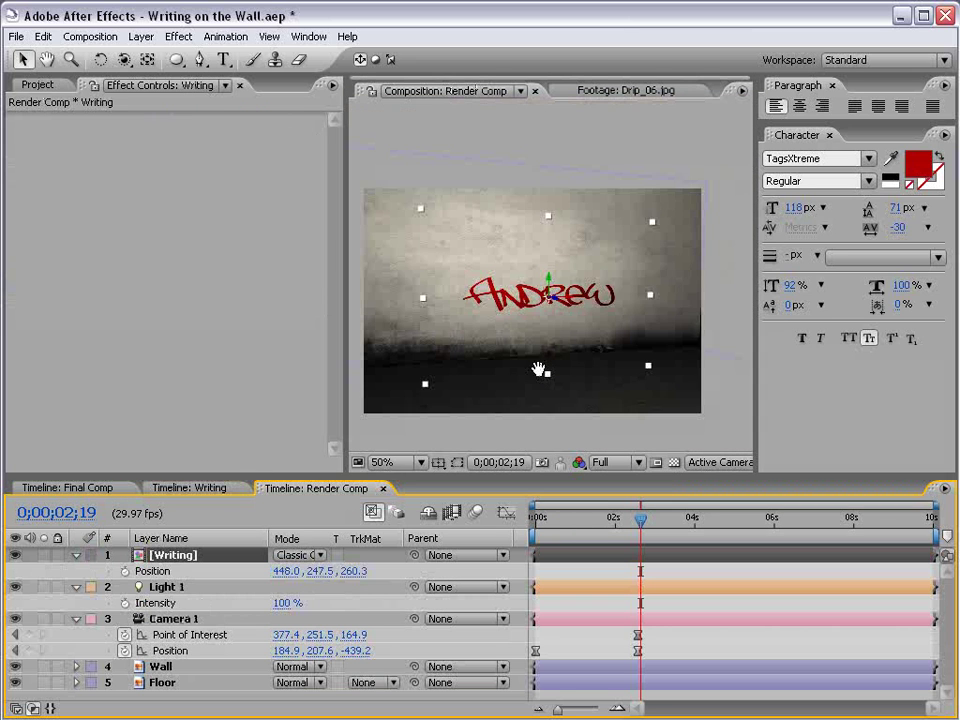
left_click_drag(538, 369, 542, 352)
mouse_move(607, 521)
left_mouse_down()
mouse_move(587, 521)
mouse_move(624, 528)
left_mouse_up()
key("v")
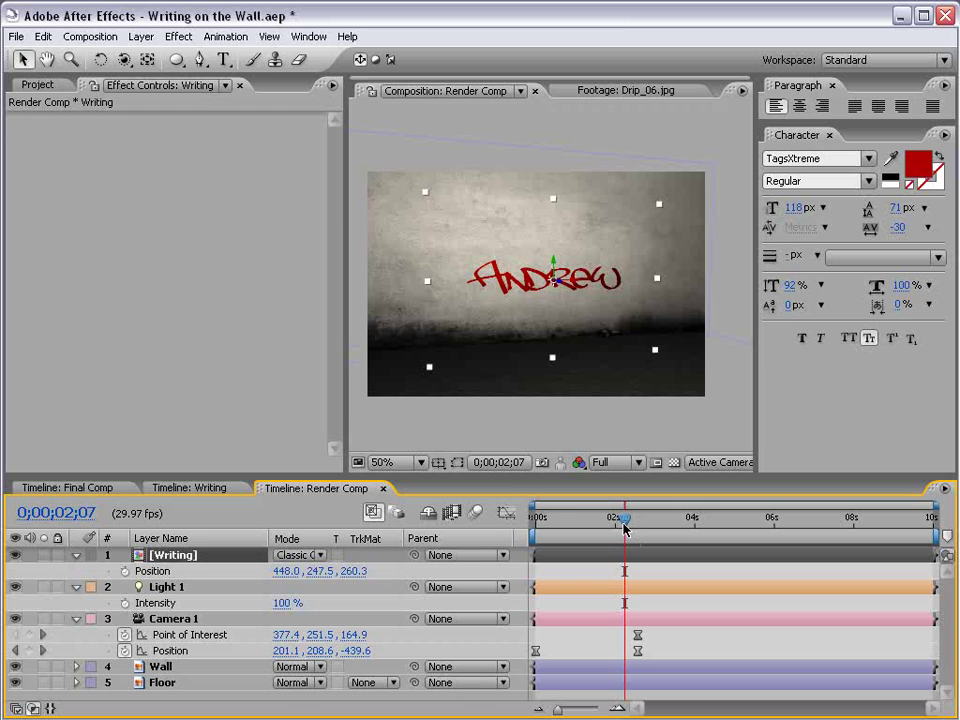
Add Paint_01.mov from the Riot_Gear_FX Paint_Splatter folder to the Writing composition, above the text layer.
left_click(196, 490)
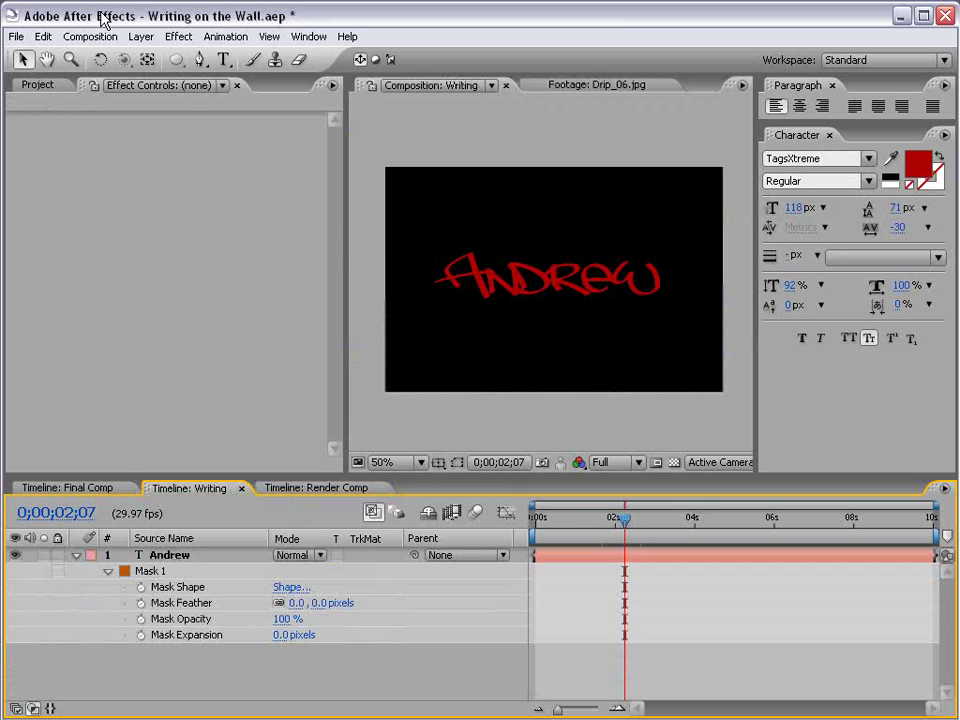
left_click(40, 86)
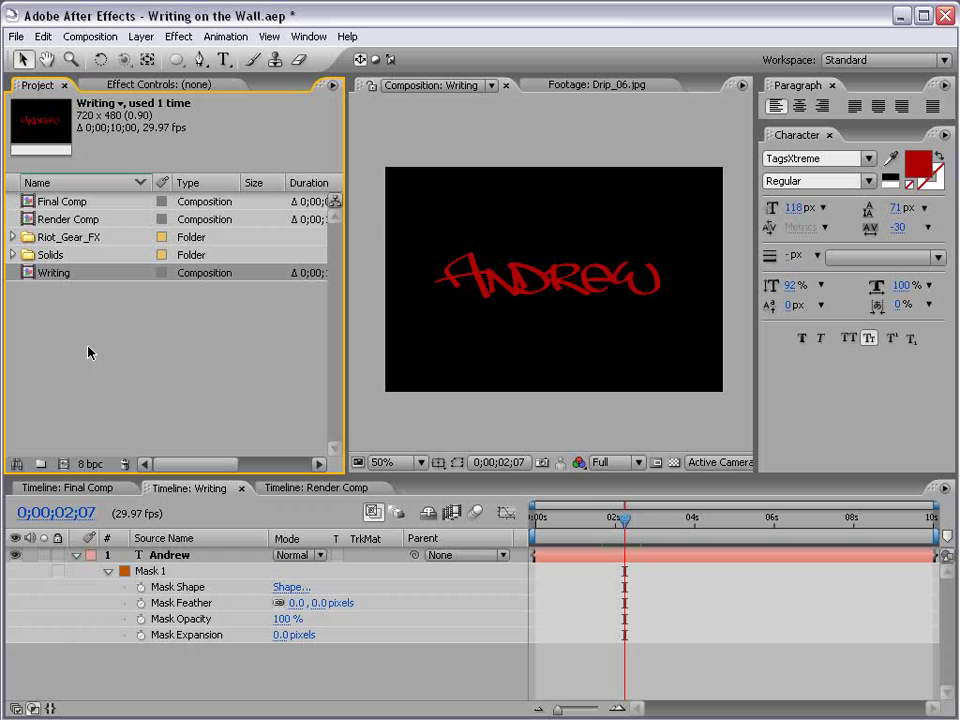
left_click(13, 238)
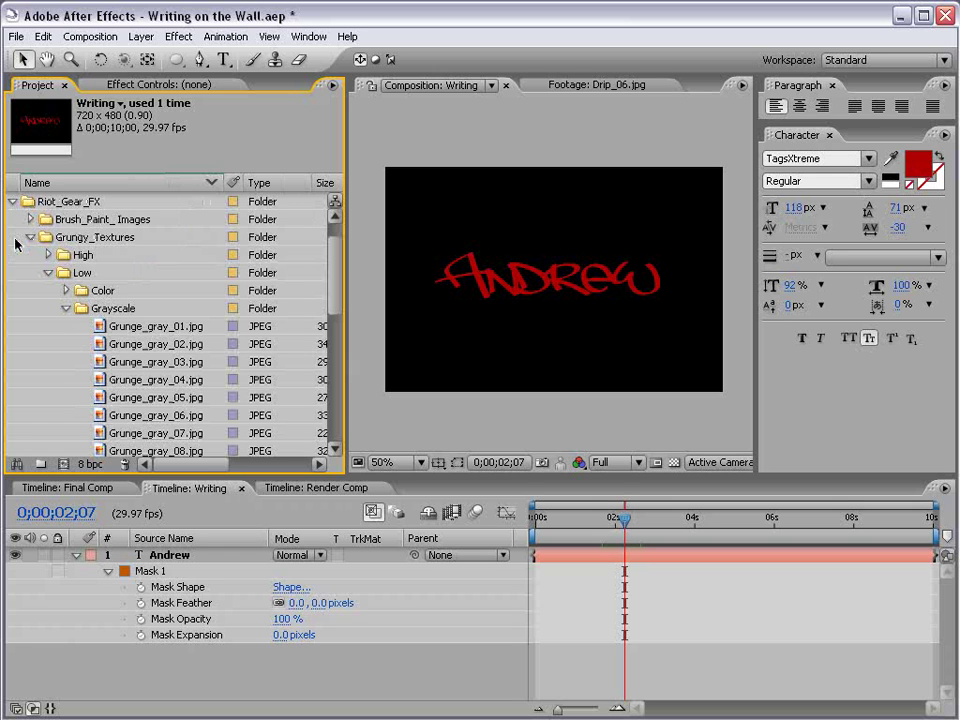
left_click(64, 309)
left_click(48, 272)
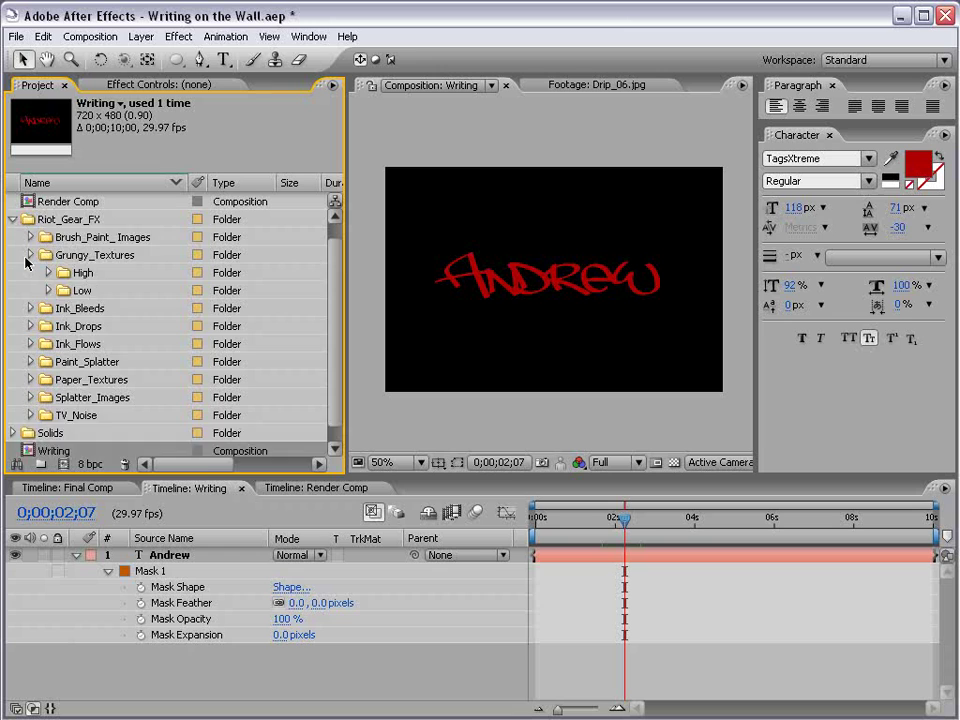
left_click(30, 254)
left_click(31, 343)
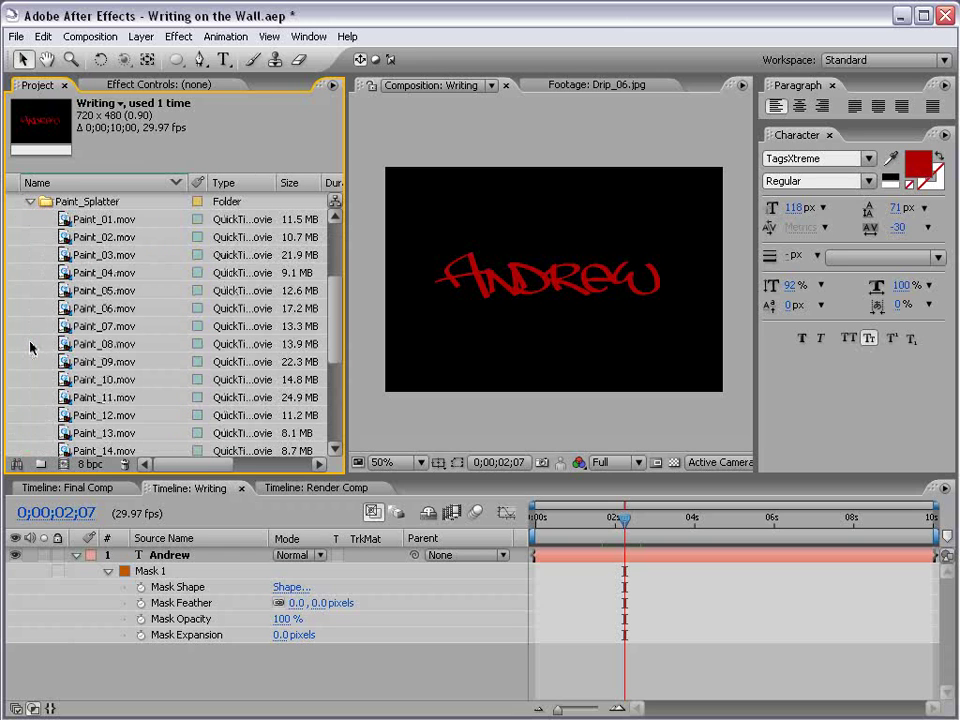
left_click(99, 222)
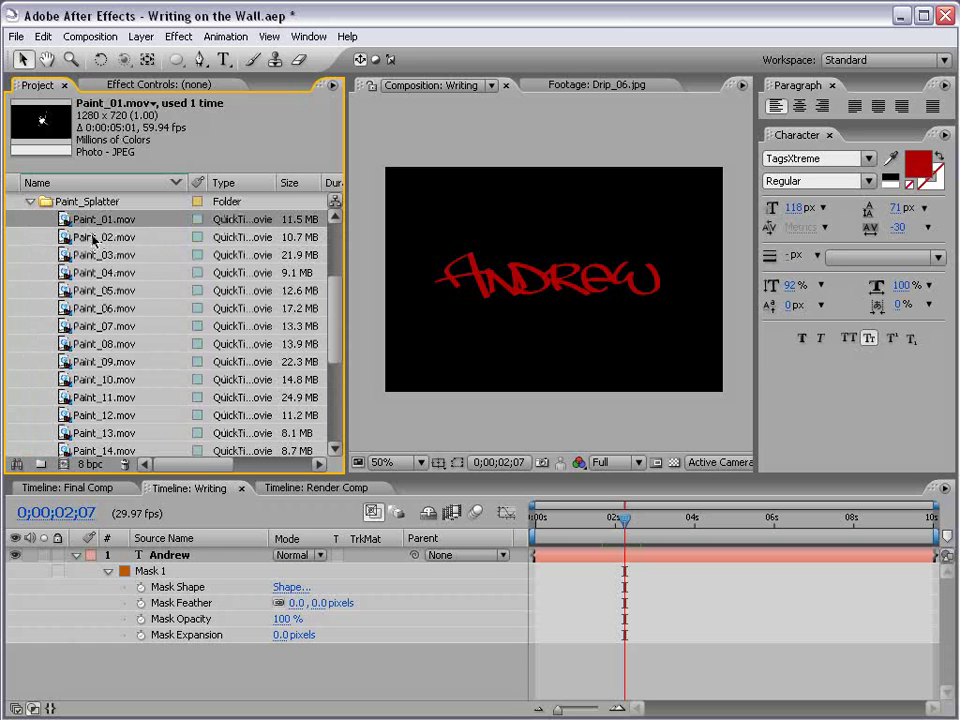
mouse_move(100, 225)
left_mouse_down()
mouse_move(250, 176)
mouse_move(553, 328)
mouse_move(576, 325)
left_mouse_up()
Scale the Paint_01.mov splatter down until its frame is only slightly wider than the composition.
key("comma")
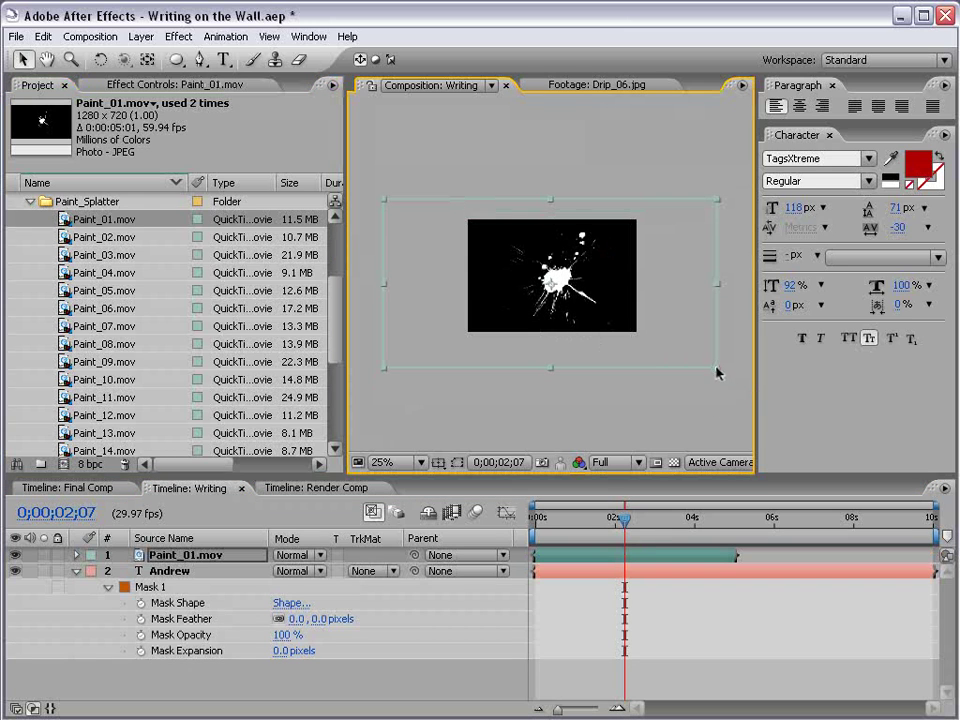
left_click_drag(717, 373, 643, 334)
key("period")
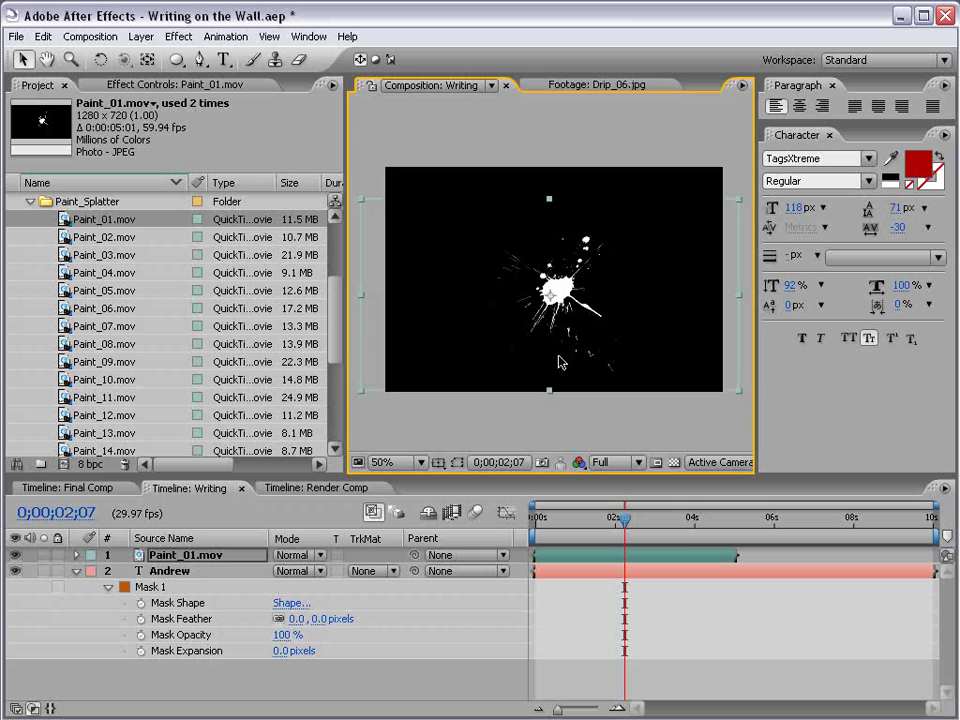
key("period")
key("comma")
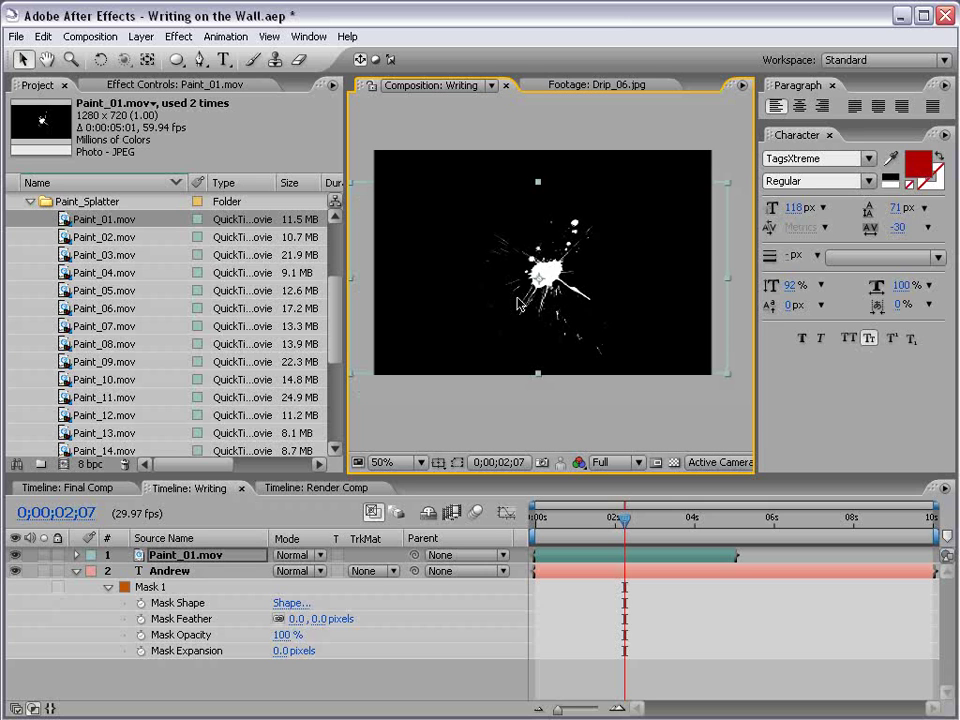
Apply Set Matte to Paint_01.mov with Luminance used for the matte, and nudge the splatter slightly.
left_click(178, 36)
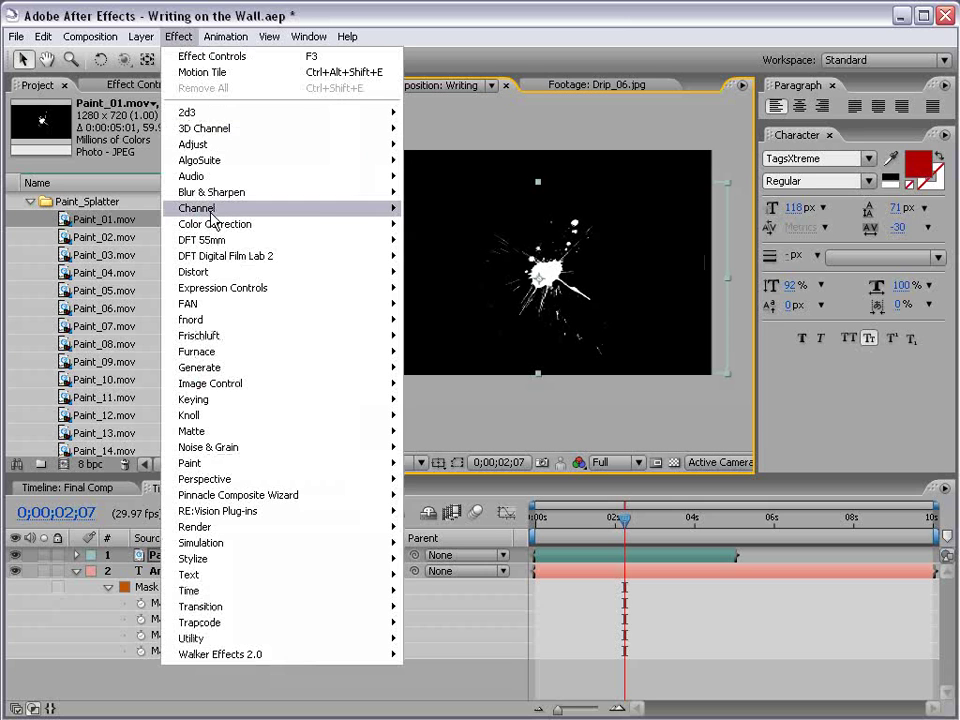
mouse_move(214, 210)
left_click(440, 384)
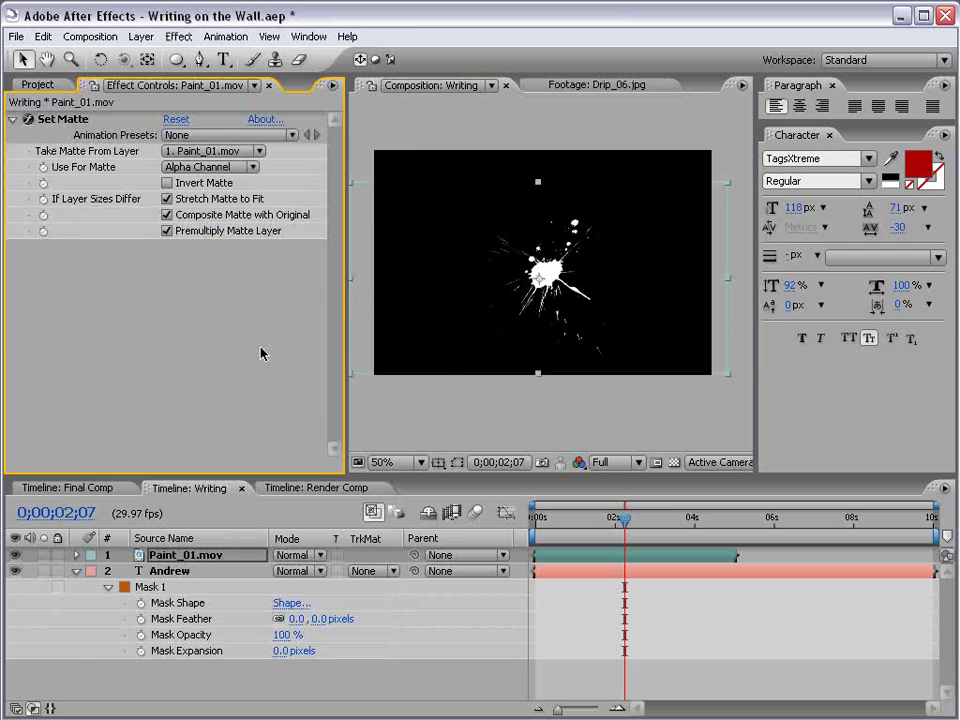
left_click(210, 167)
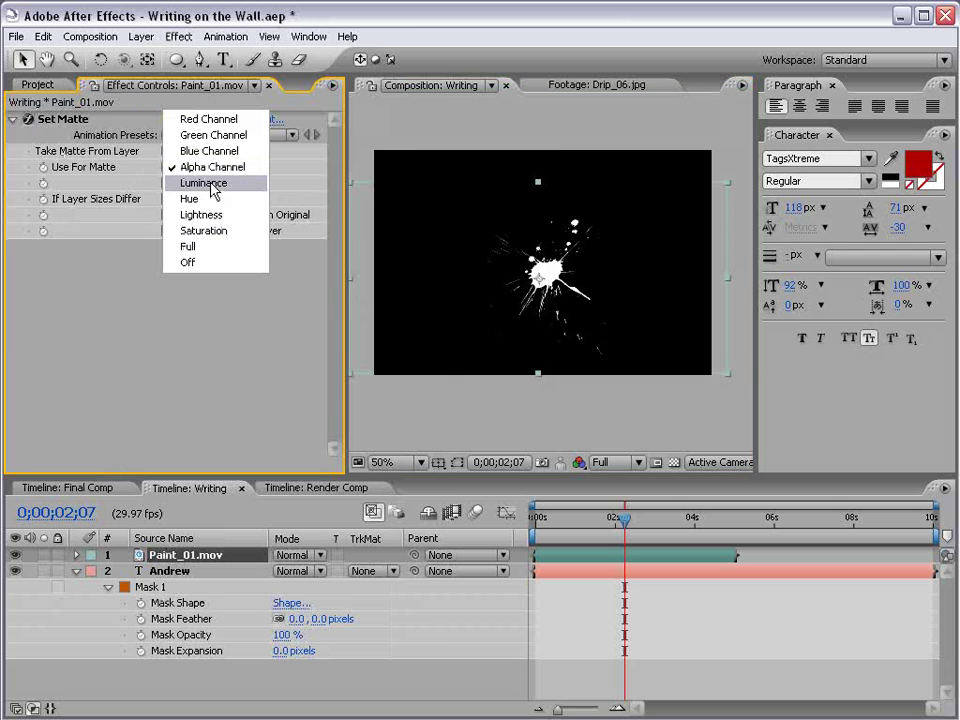
left_click(214, 186)
mouse_move(596, 317)
left_mouse_down()
mouse_move(542, 254)
mouse_move(554, 304)
mouse_move(540, 262)
mouse_move(537, 300)
left_mouse_up()
Apply a Fill effect to Paint_01.mov and sample its color from the dark red graffiti text.
left_click(178, 36)
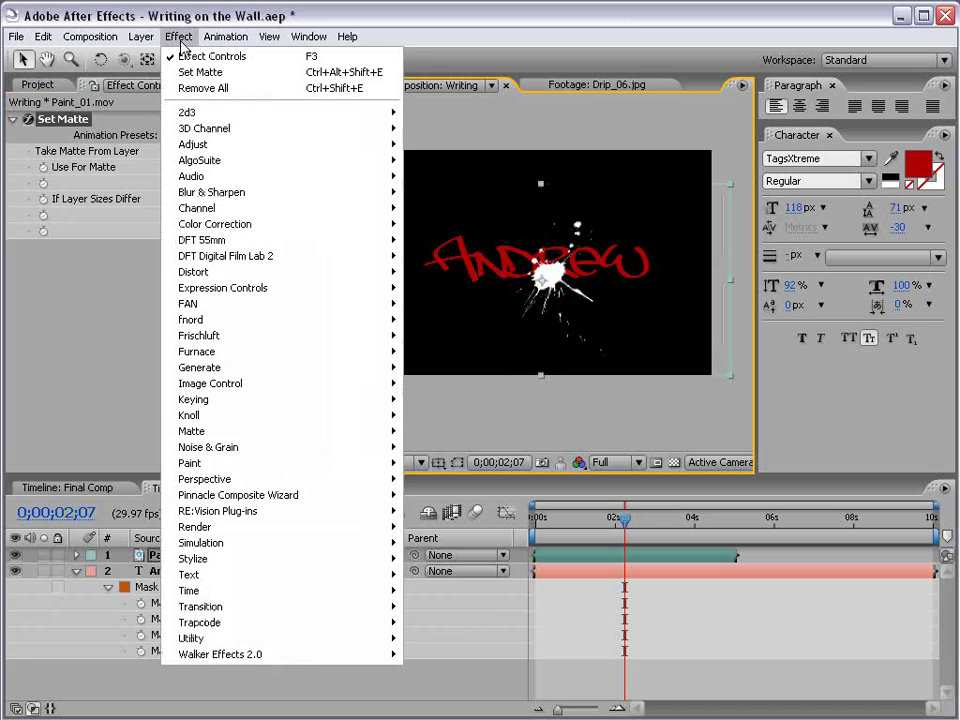
mouse_move(214, 370)
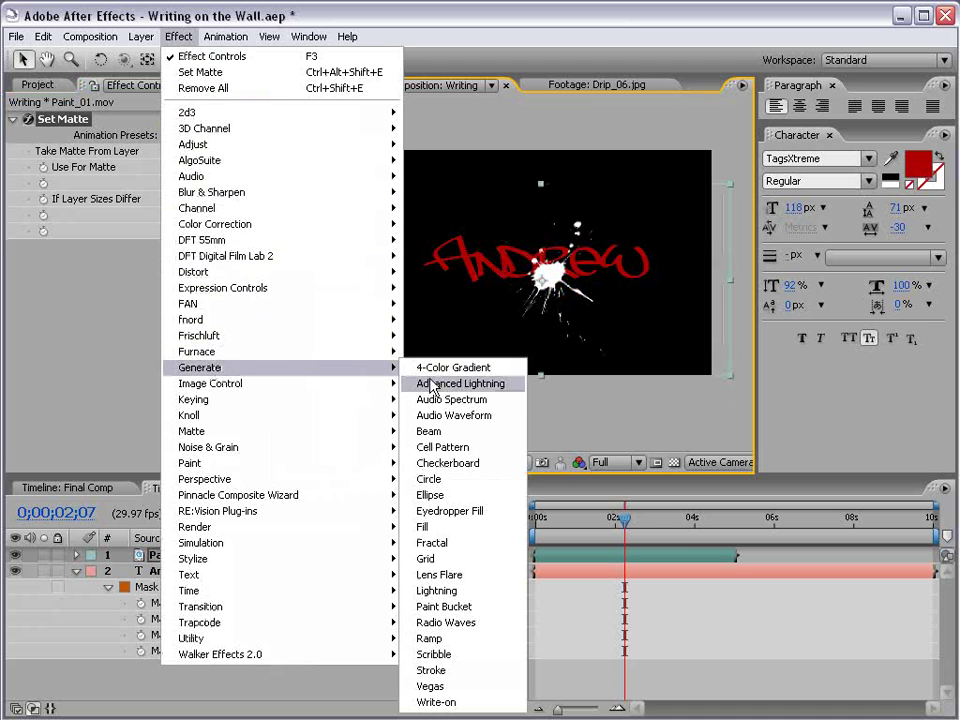
left_click(432, 525)
left_click(172, 311)
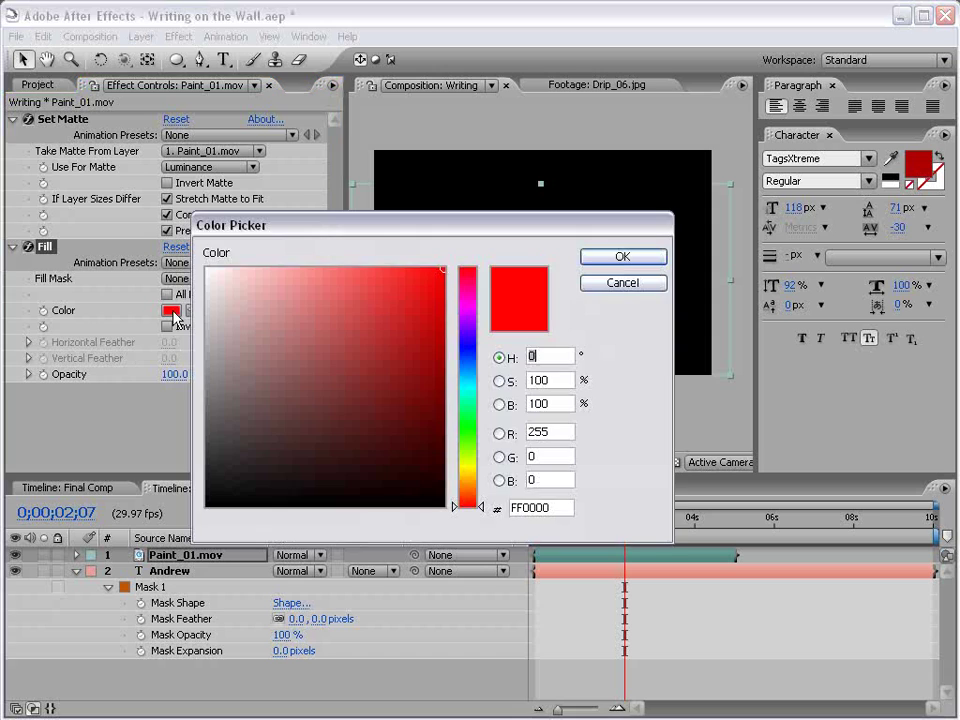
left_click(620, 280)
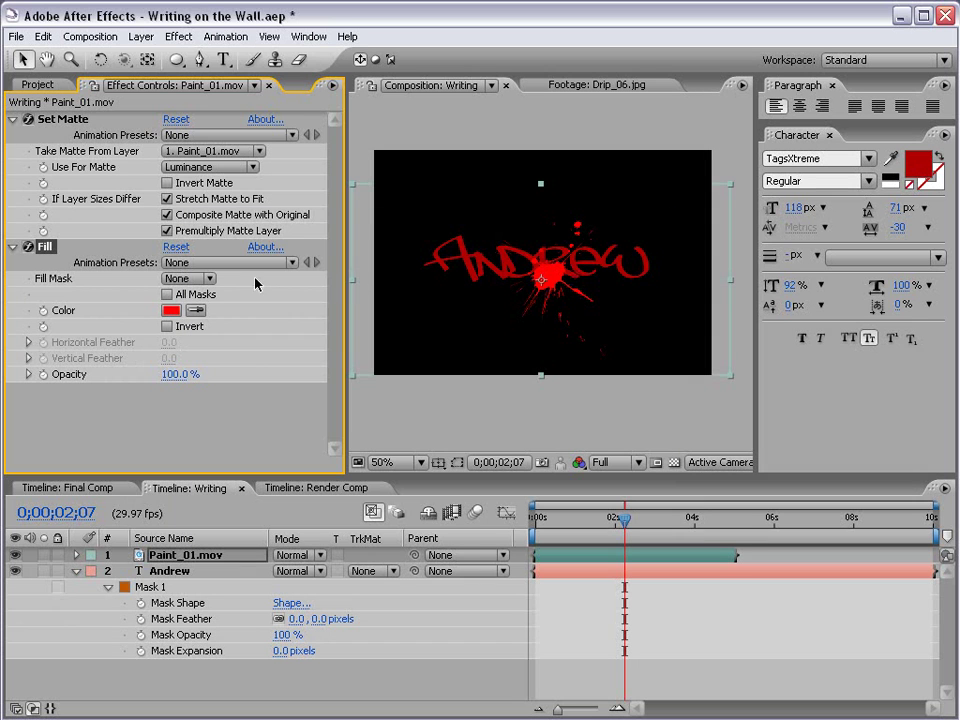
left_click(467, 260)
Move the Paint_01.mov splatter below the first letters of the text and shift its layer to start about half a second in.
mouse_move(617, 291)
left_mouse_down()
mouse_move(563, 321)
mouse_move(523, 326)
mouse_move(534, 319)
left_mouse_up()
left_click(542, 521)
mouse_move(542, 521)
left_mouse_down()
mouse_move(555, 520)
mouse_move(571, 555)
mouse_move(553, 525)
mouse_move(562, 529)
left_mouse_up()
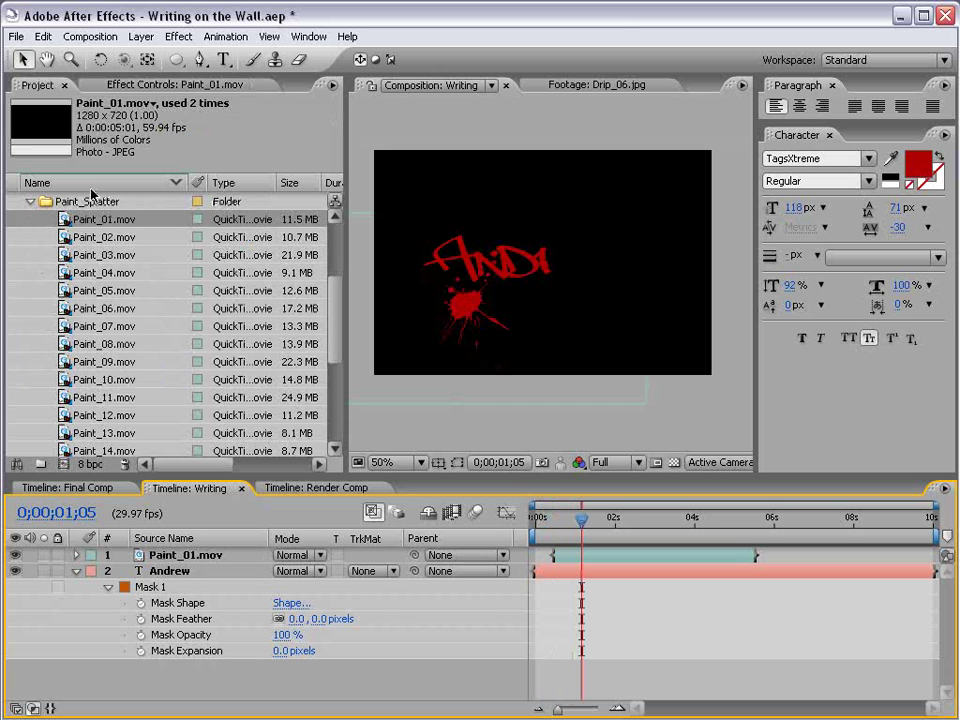
Add Paint_02.mov to the Writing composition and give it the Set Matte and Fill effects copied from Paint_01.mov.
mouse_move(100, 237)
left_mouse_down()
mouse_move(99, 252)
mouse_move(524, 243)
left_mouse_up()
left_click(576, 577)
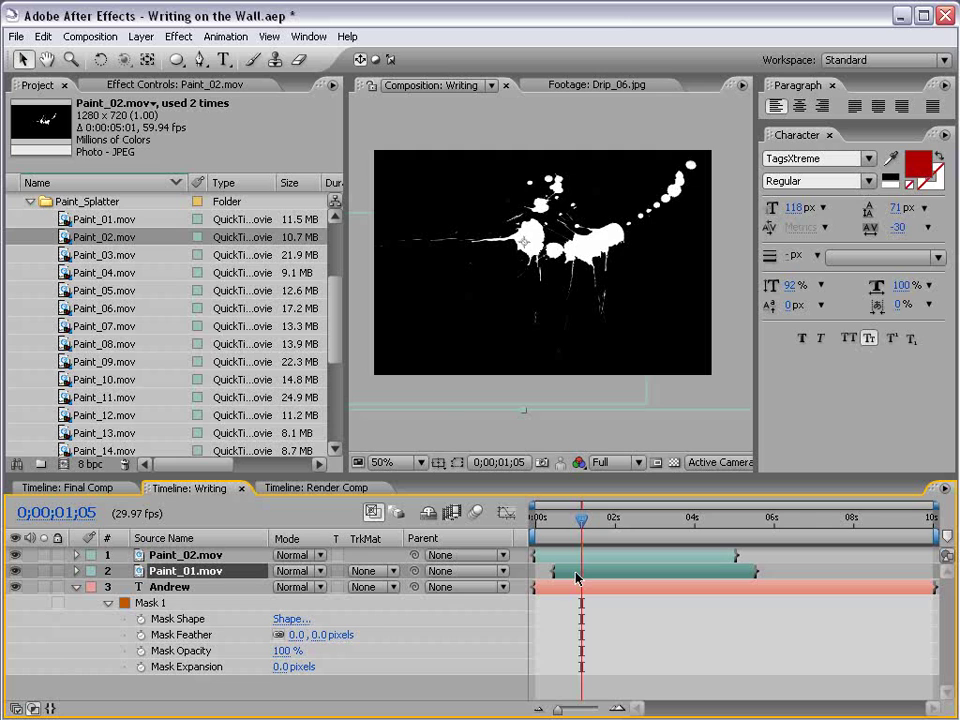
left_click(105, 85)
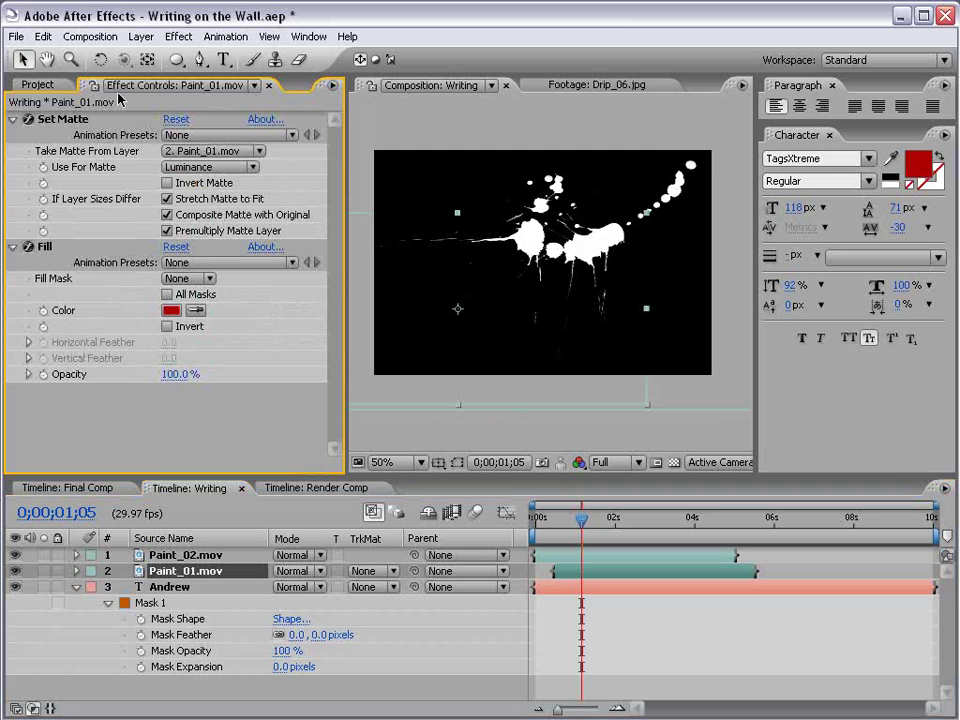
left_click(176, 556)
key("ctrl+v")
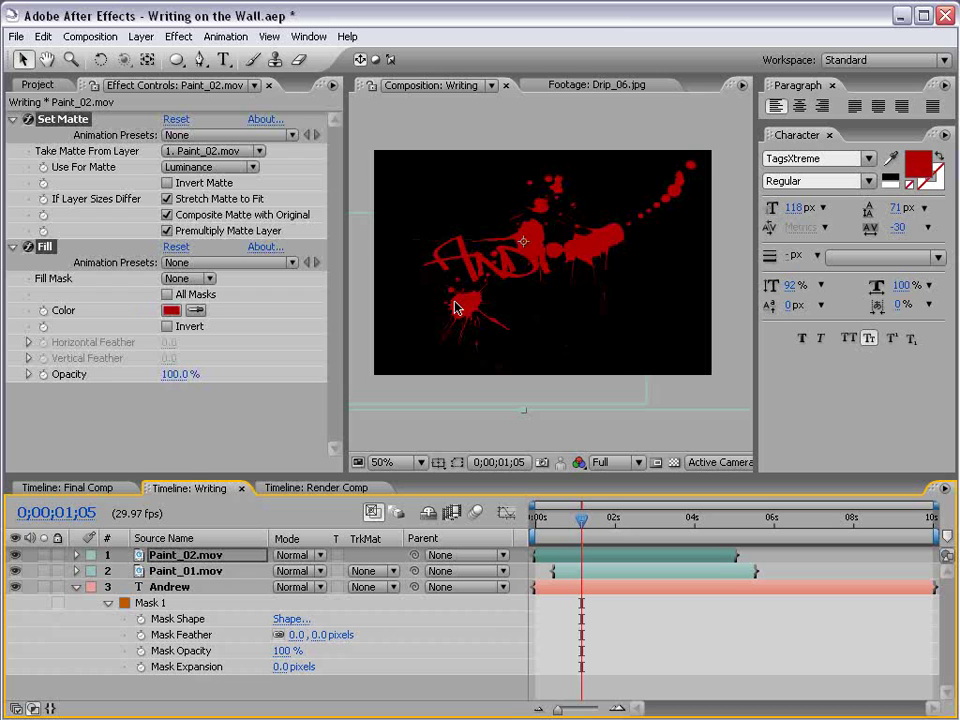
Scale down and move the Paint_02.mov splatter above the text's second half, and shift its layer to start about one second in.
scroll(563, 265, "down", 1)
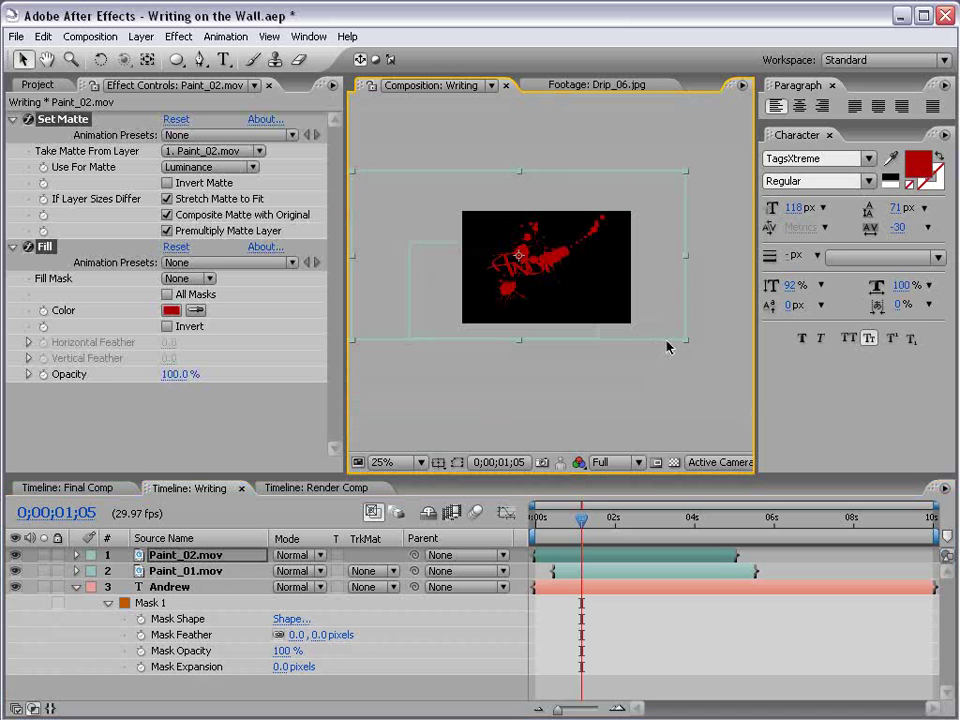
scroll(550, 272, "up", 1)
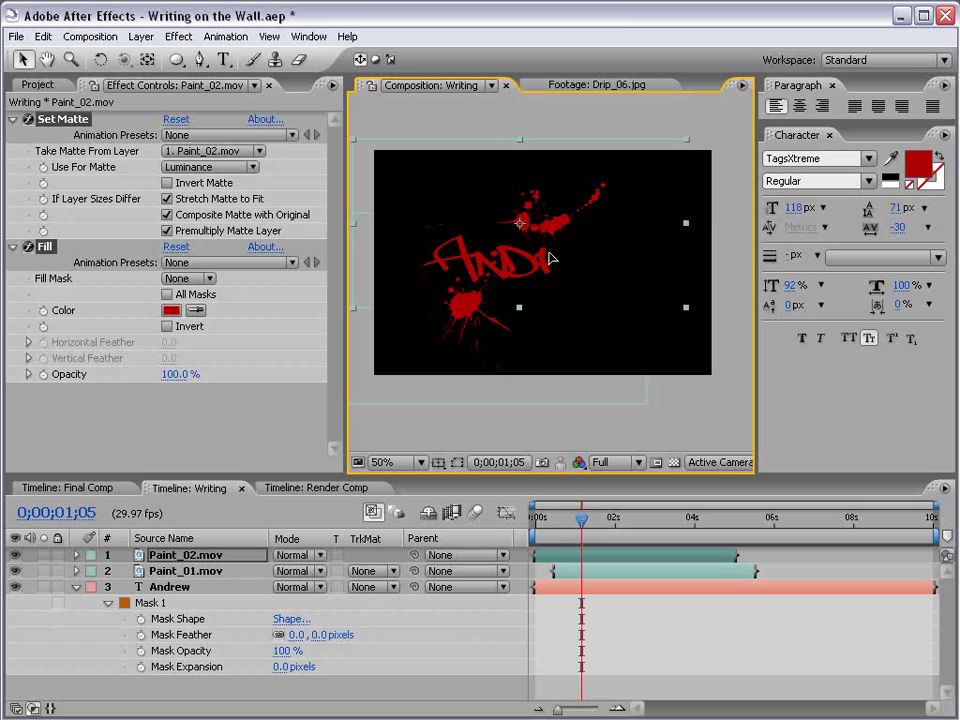
left_click_drag(550, 258, 566, 259)
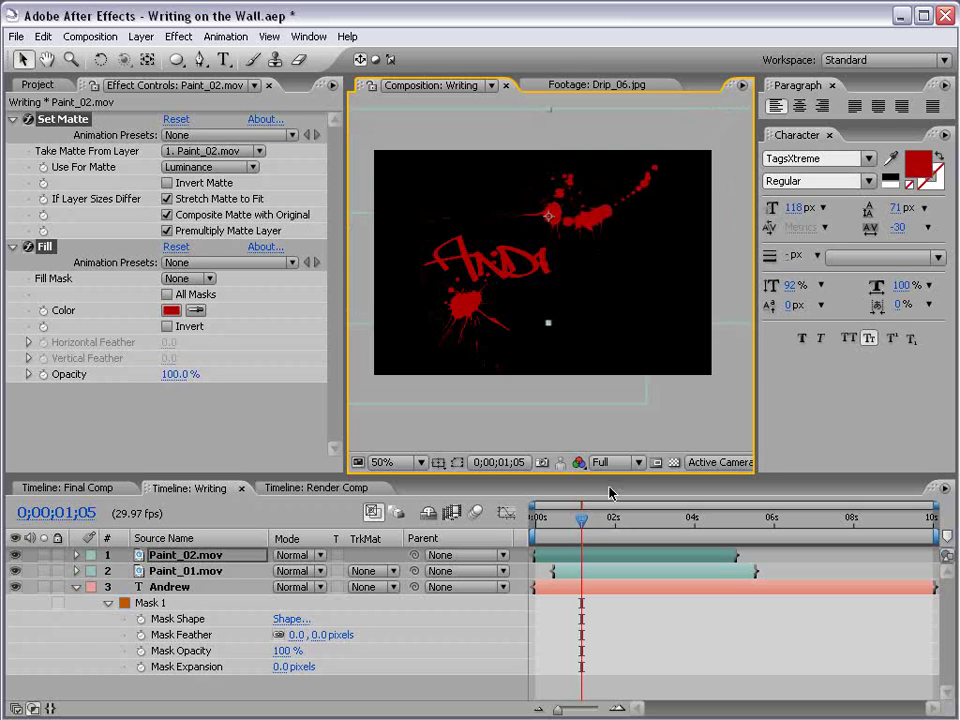
left_click(566, 530)
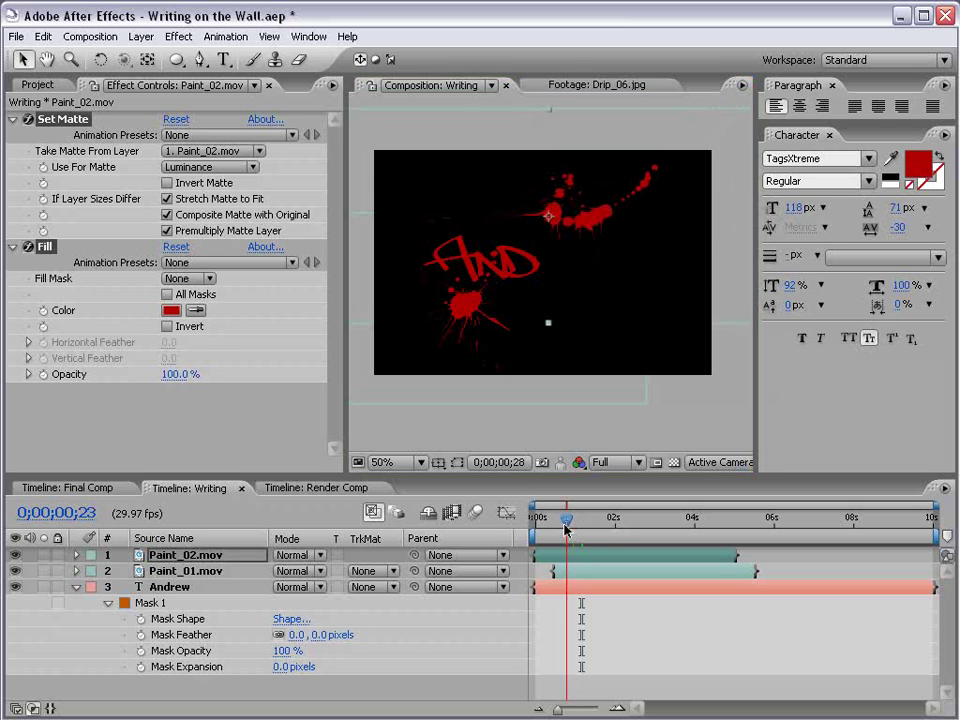
mouse_move(565, 530)
left_mouse_down()
mouse_move(581, 554)
mouse_move(613, 554)
mouse_move(580, 522)
mouse_move(594, 522)
mouse_move(586, 524)
mouse_move(608, 560)
mouse_move(569, 522)
mouse_move(604, 522)
left_mouse_up()
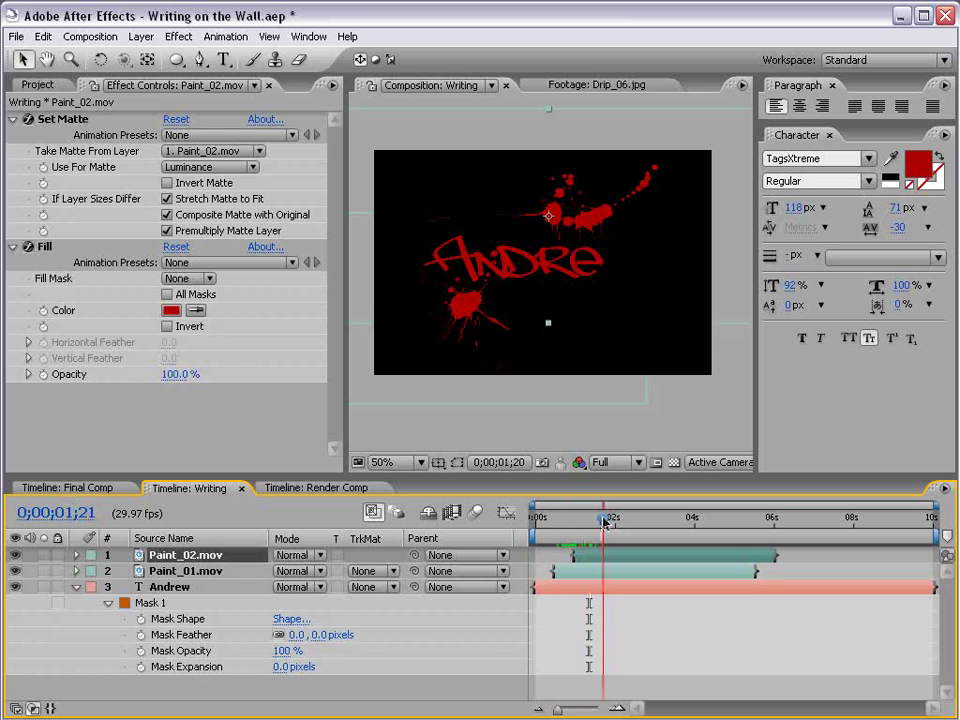
Add Paint_04.mov to the Writing composition with the same Set Matte and Fill effects, and rotate it slightly clockwise.
left_click(48, 86)
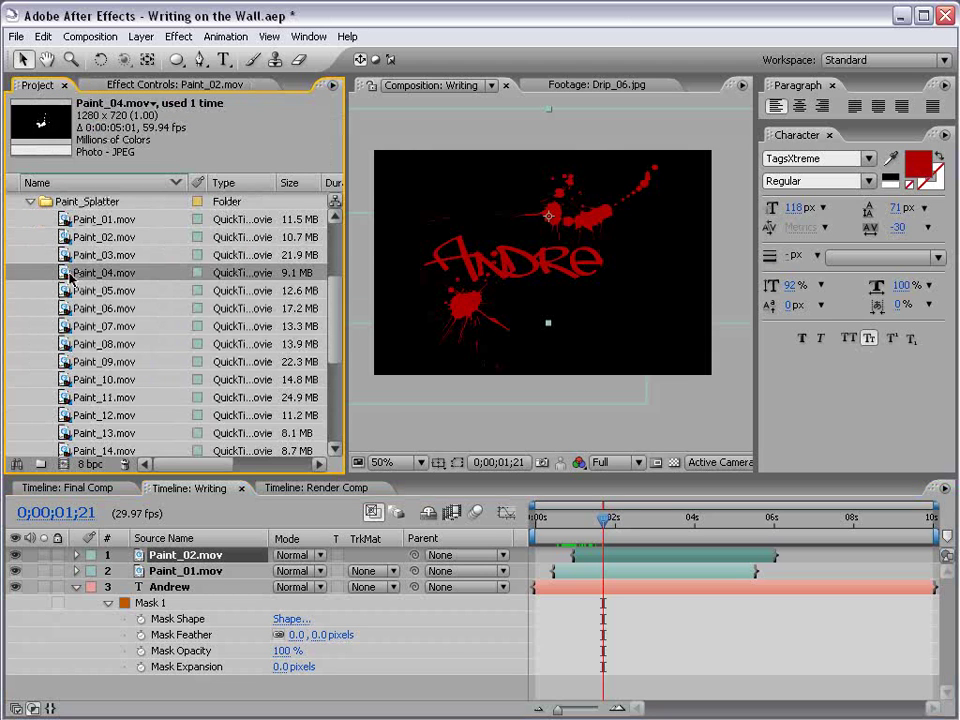
mouse_move(70, 281)
left_mouse_down()
mouse_move(621, 274)
mouse_move(565, 285)
left_mouse_up()
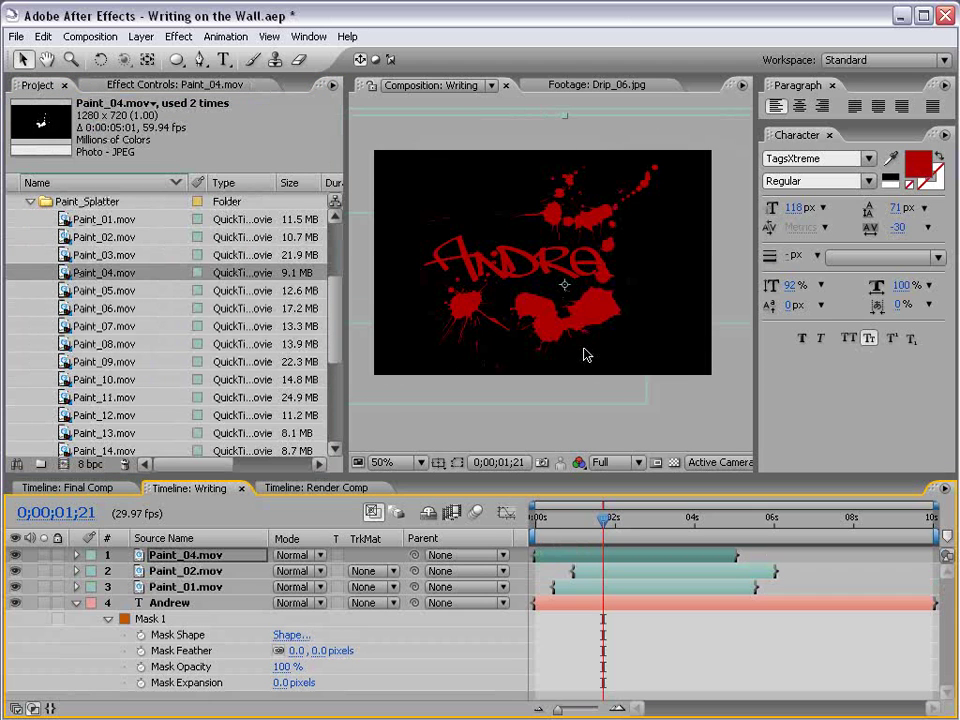
key("v")
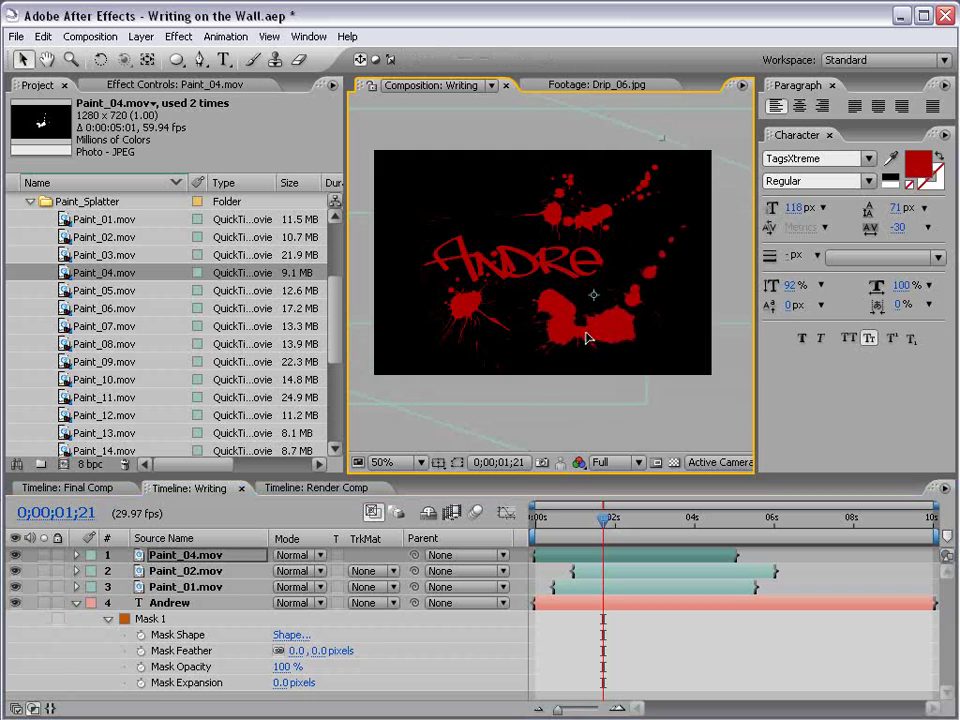
Scale the Paint_04.mov splatter down and place it below the last letters of the text.
key("comma")
key("comma")
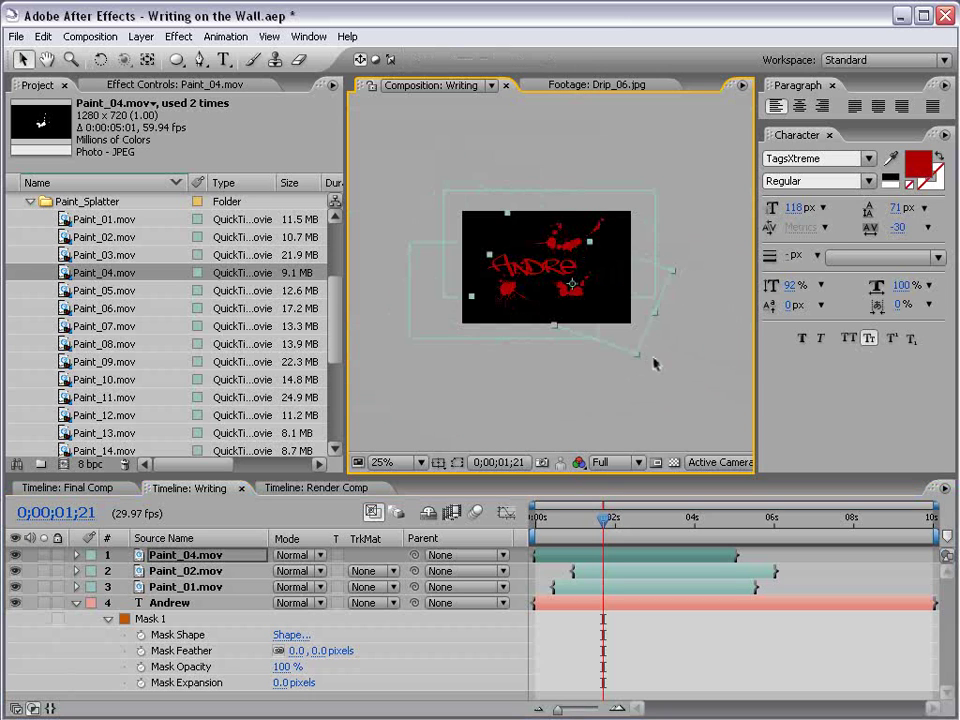
key("period")
left_click(671, 641)
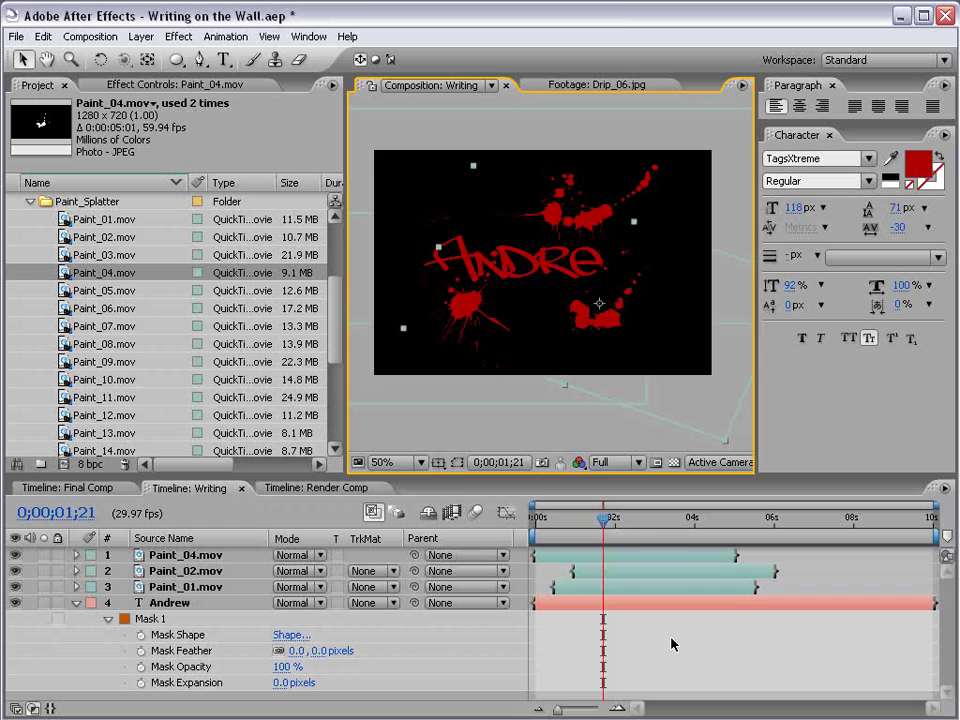
Shift the Paint_04.mov layer to start about one and a half seconds in, and nudge its splatter slightly down.
left_click(563, 558)
left_click_drag(566, 563, 641, 560)
mouse_move(595, 518)
left_mouse_down()
mouse_move(577, 519)
mouse_move(611, 520)
mouse_move(623, 555)
left_mouse_up()
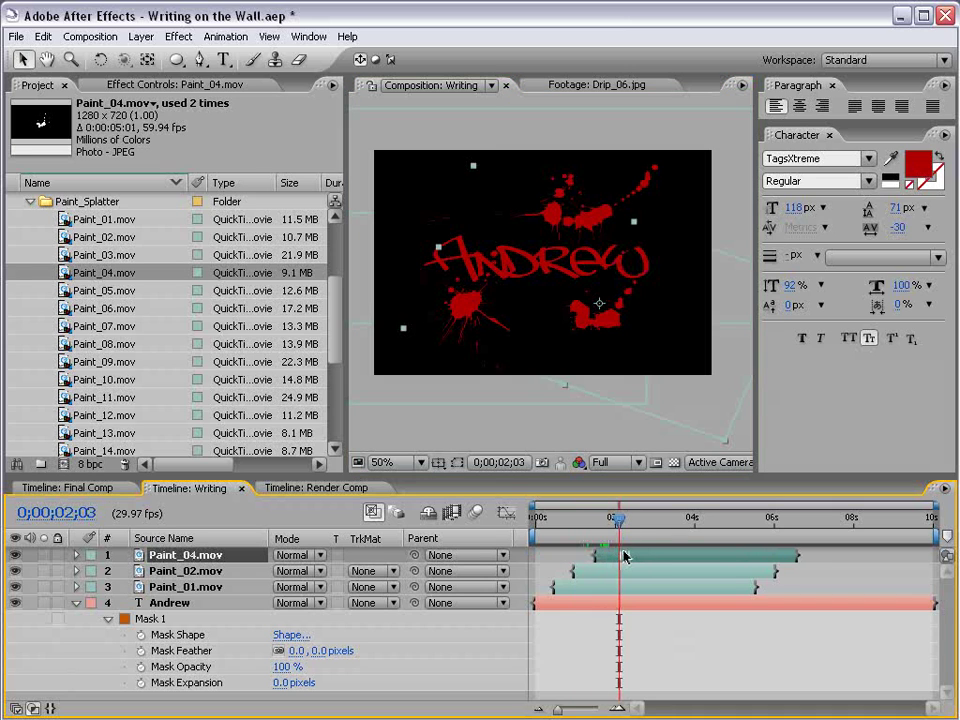
left_click_drag(538, 518, 645, 520)
left_click_drag(620, 335, 621, 344)
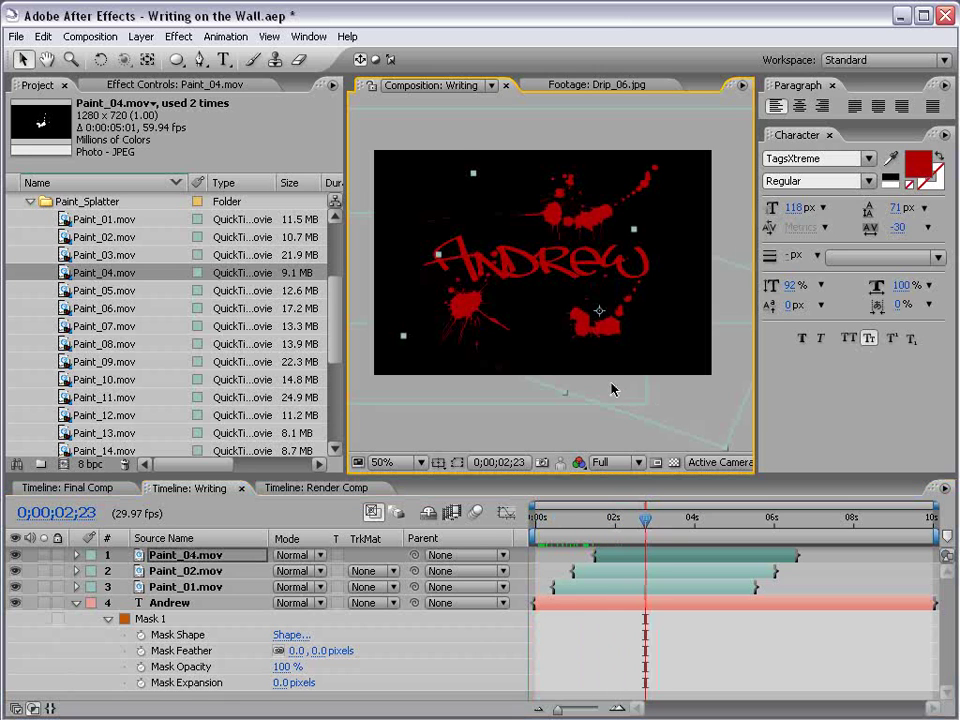
In Render Comp, raise the Writing layer to a Y position of 217.5 and adjust Camera 1's keyframed view at 0;00;02;16.
left_click(314, 488)
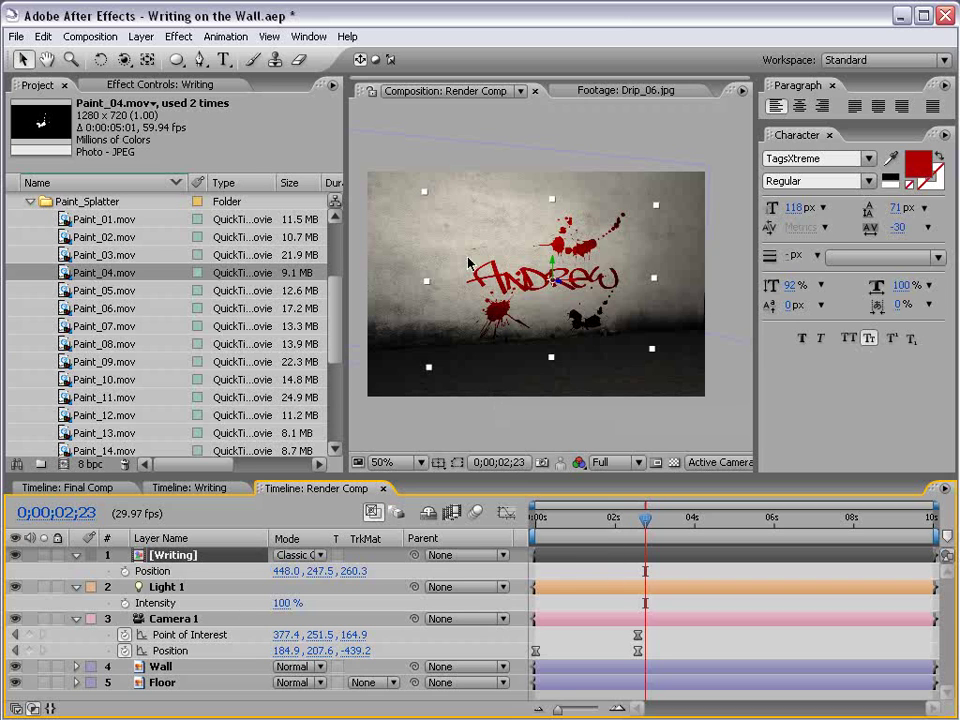
left_click_drag(554, 270, 562, 271)
left_click(637, 577)
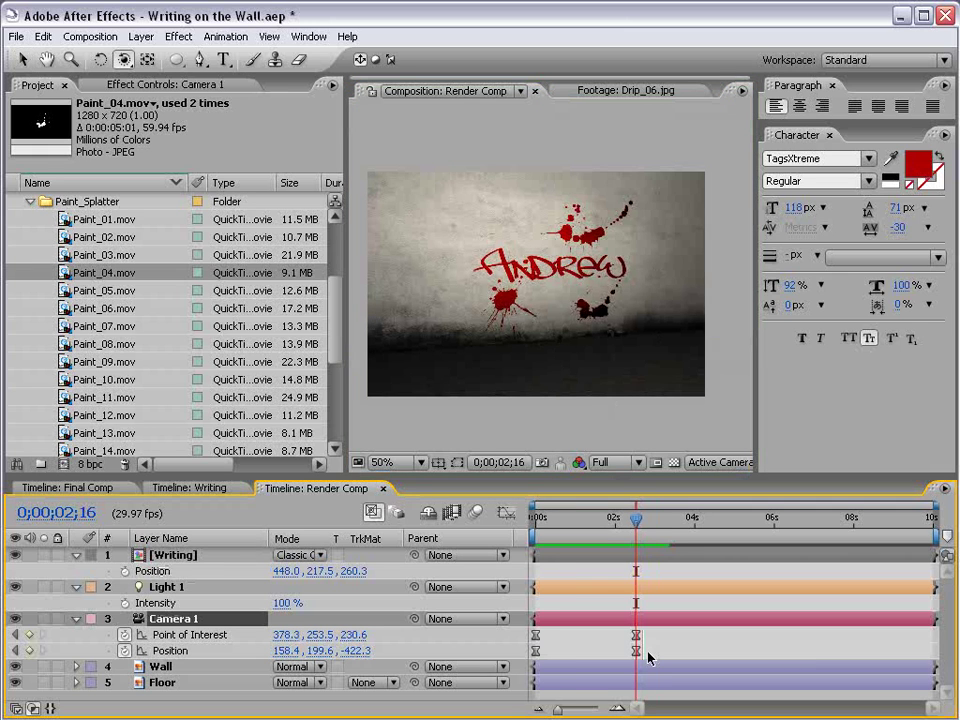
Preview the Render Comp animation and review the writing around 0;00;00;23.
key("space")
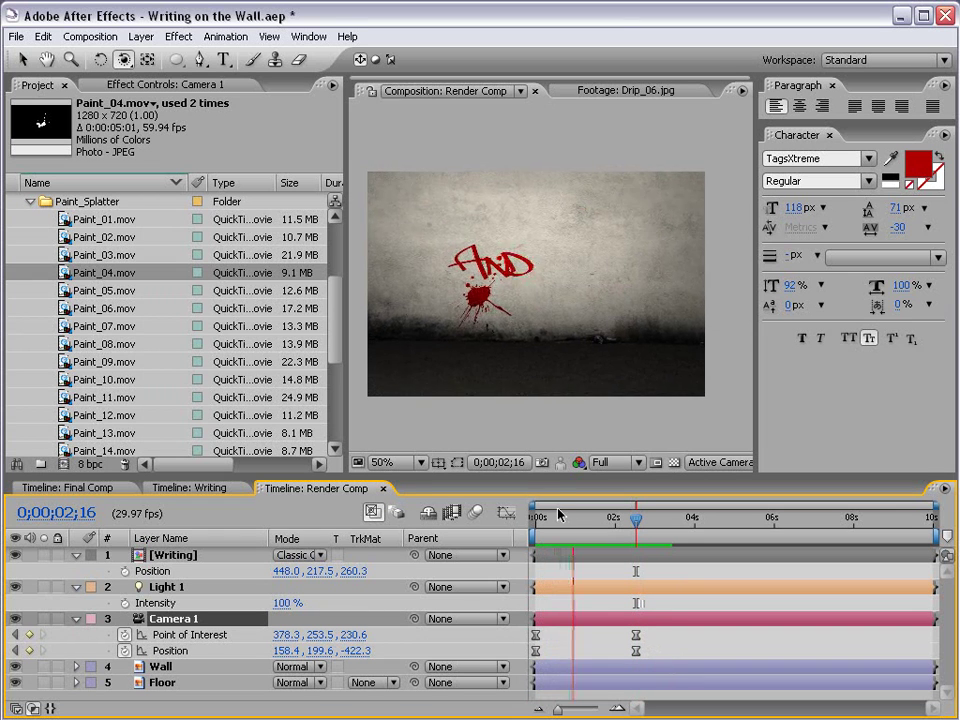
key("space")
mouse_move(558, 515)
left_mouse_down()
mouse_move(610, 518)
mouse_move(567, 533)
left_mouse_up()
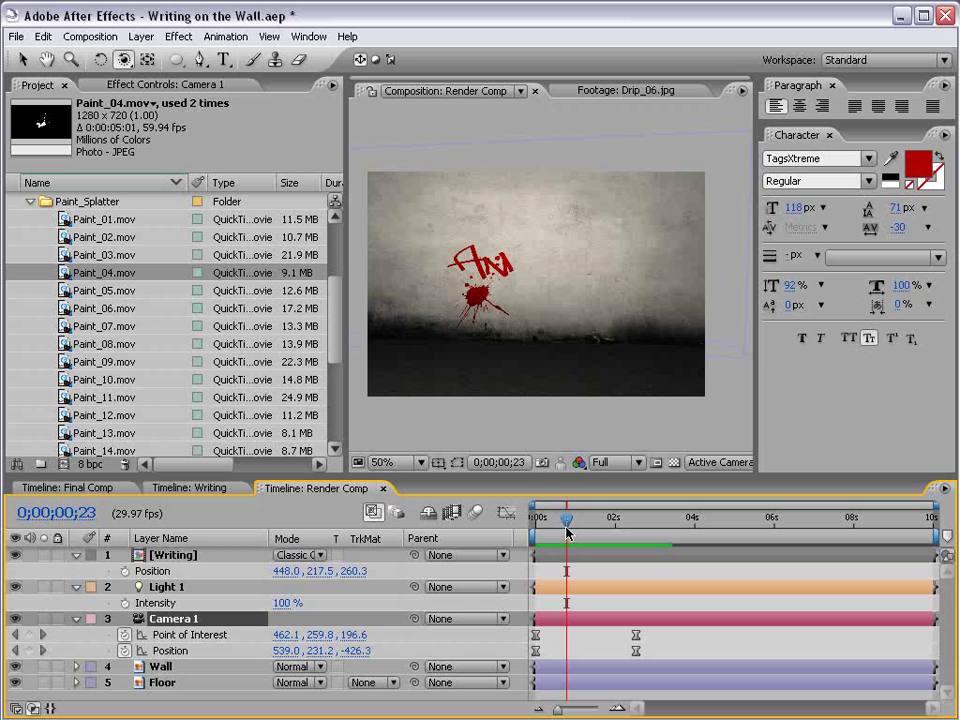
Collapse the Writing, Light 1 and Camera 1 layer properties and save the project.
left_click(76, 555)
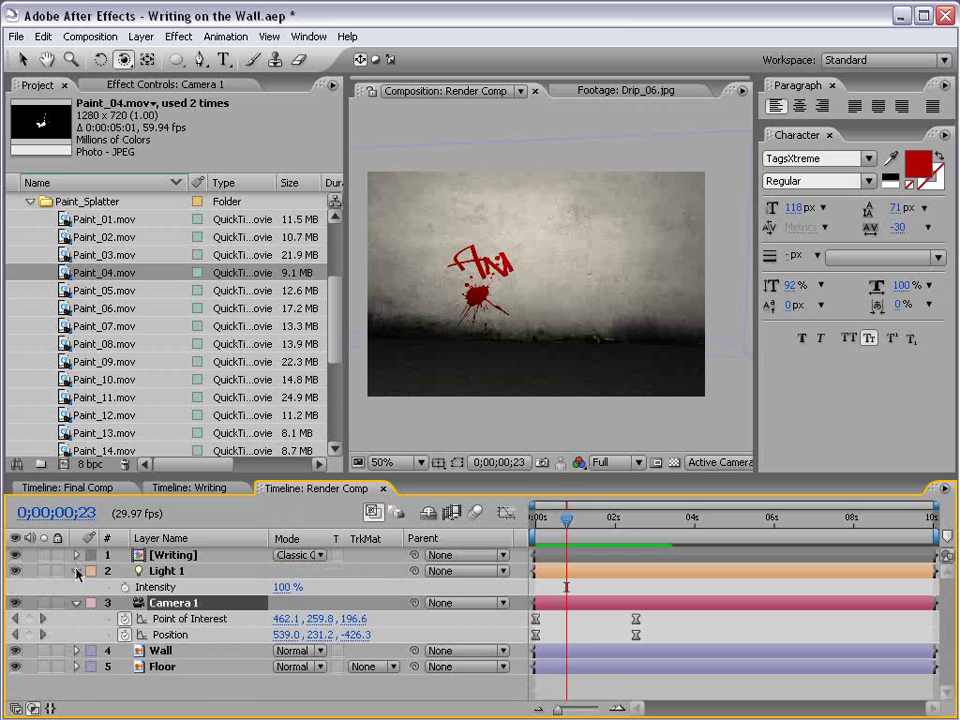
left_click(76, 571)
left_click(76, 587)
key("v")
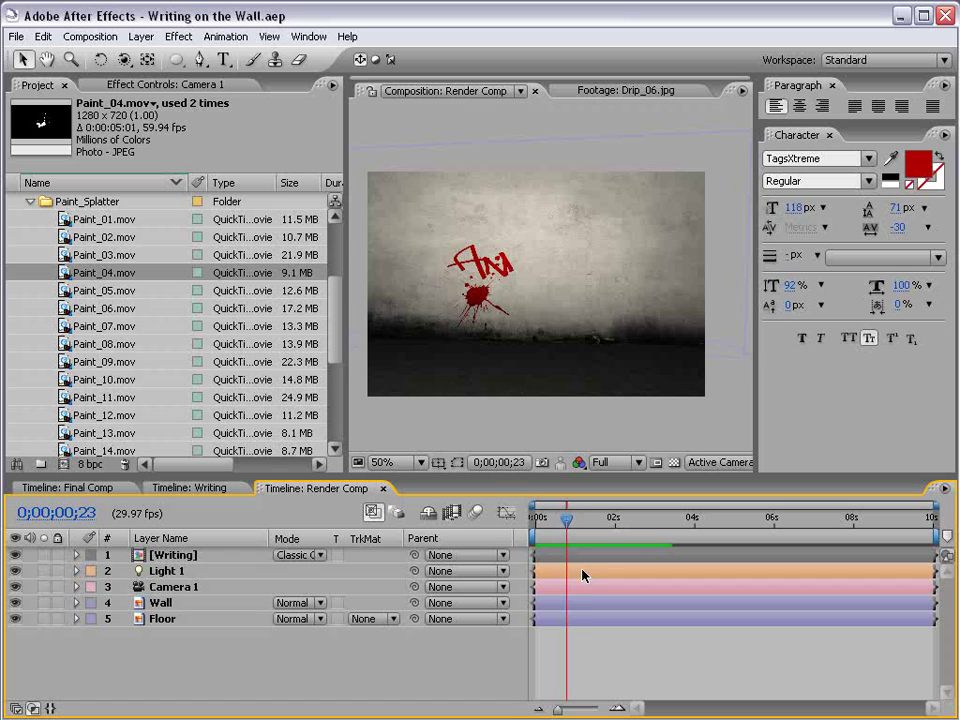
Duplicate the Writing layer in Render Comp, viewing the complete text at 0;00;02;01.
key("space")
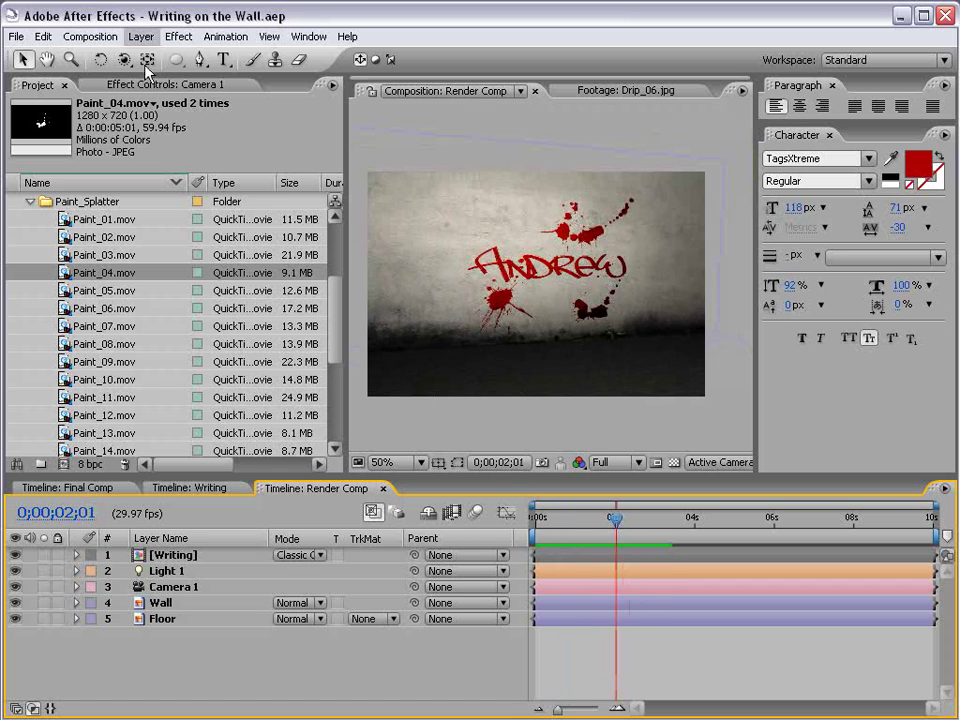
left_click_drag(334, 349, 338, 289)
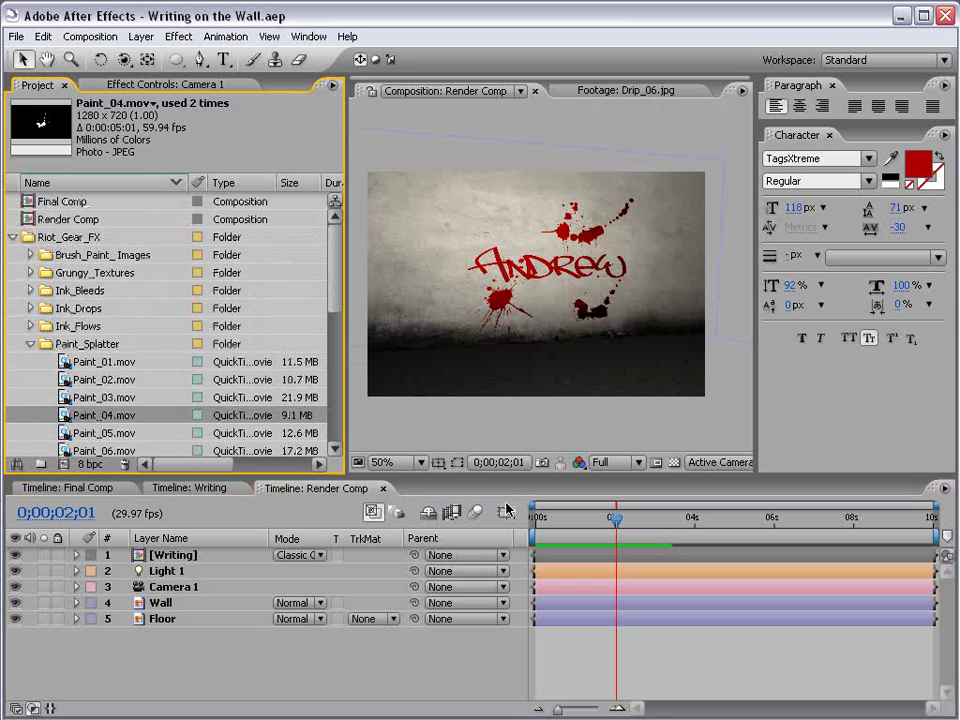
left_click(609, 667)
key("period")
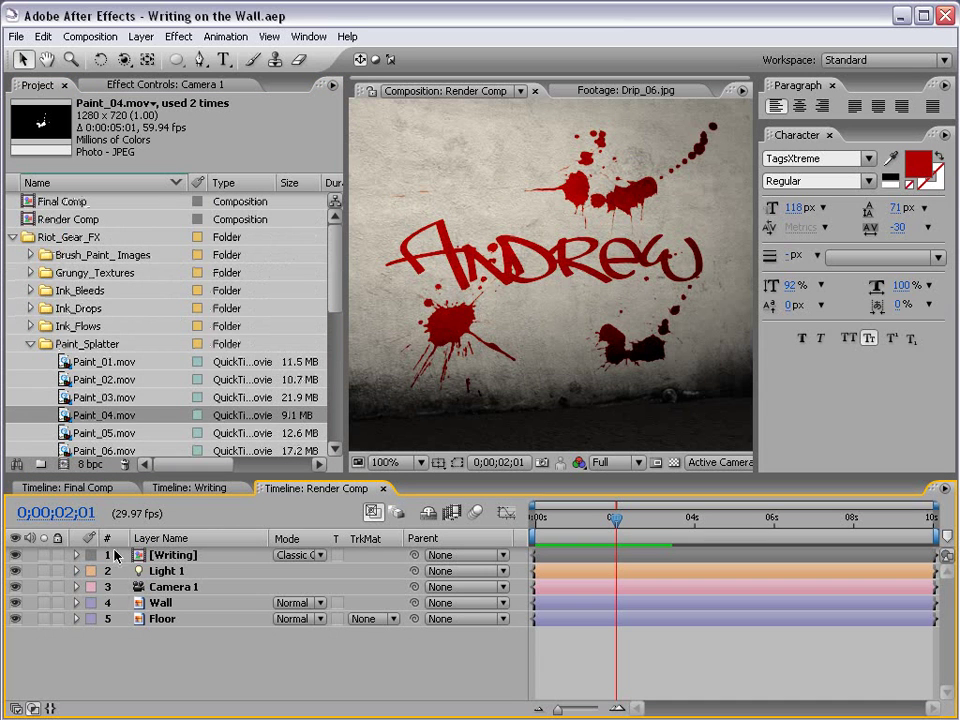
left_click(172, 555)
key("ctrl+d")
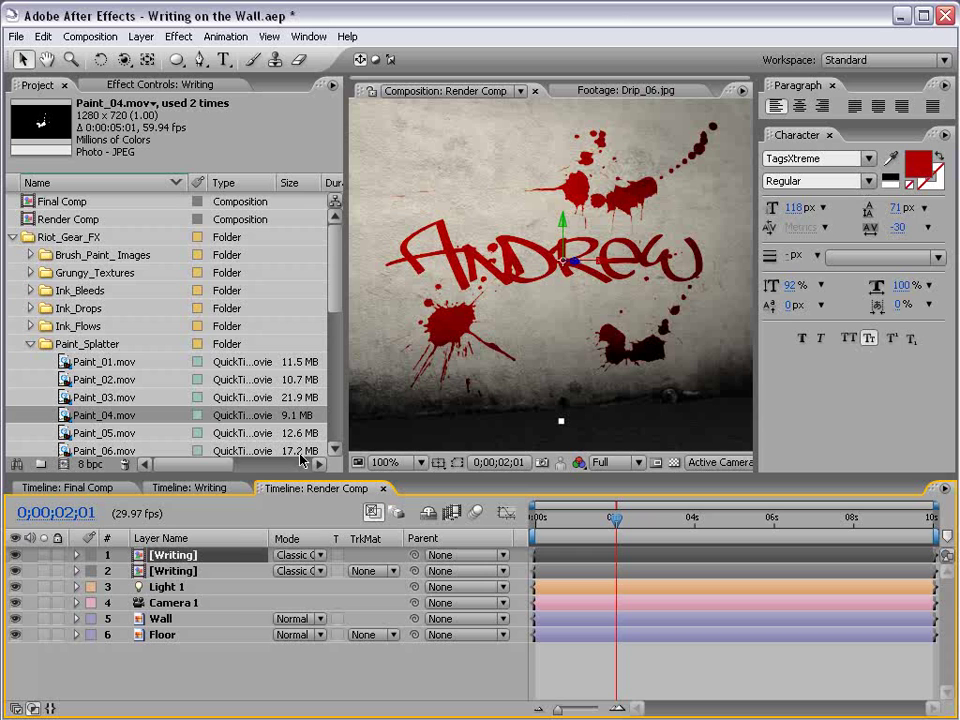
Apply Fast Blur to the upper Writing layer with a Blurriness of 31.
left_click(180, 36)
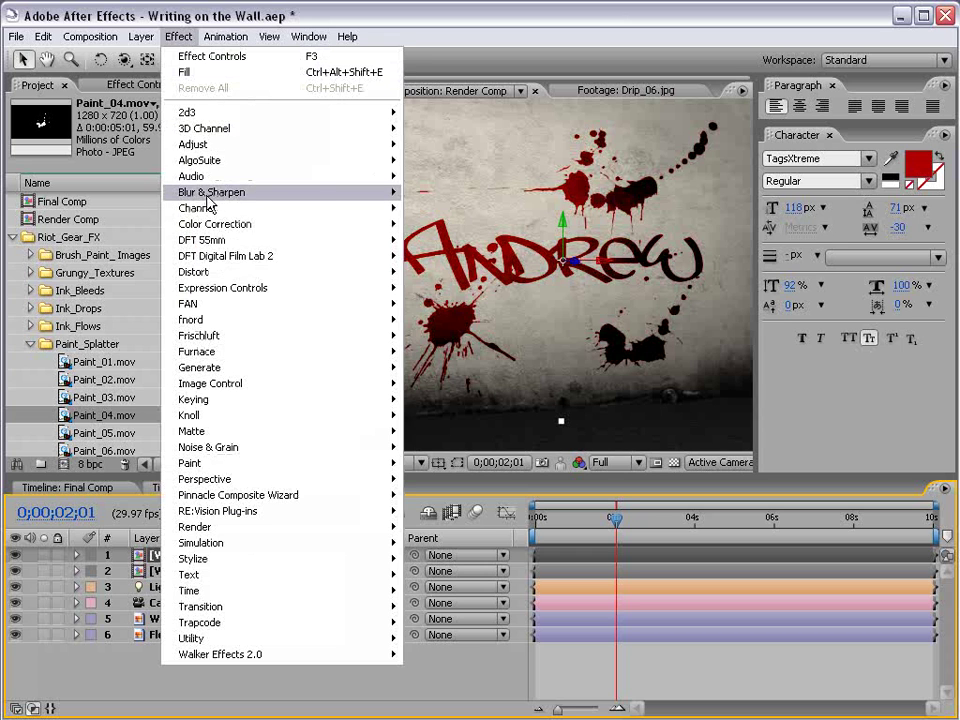
mouse_move(211, 192)
left_click(432, 304)
left_click_drag(163, 160, 190, 158)
Set the blurred Writing layer's Opacity to 68% and its Fast Blur Blurriness to 29.
key("t")
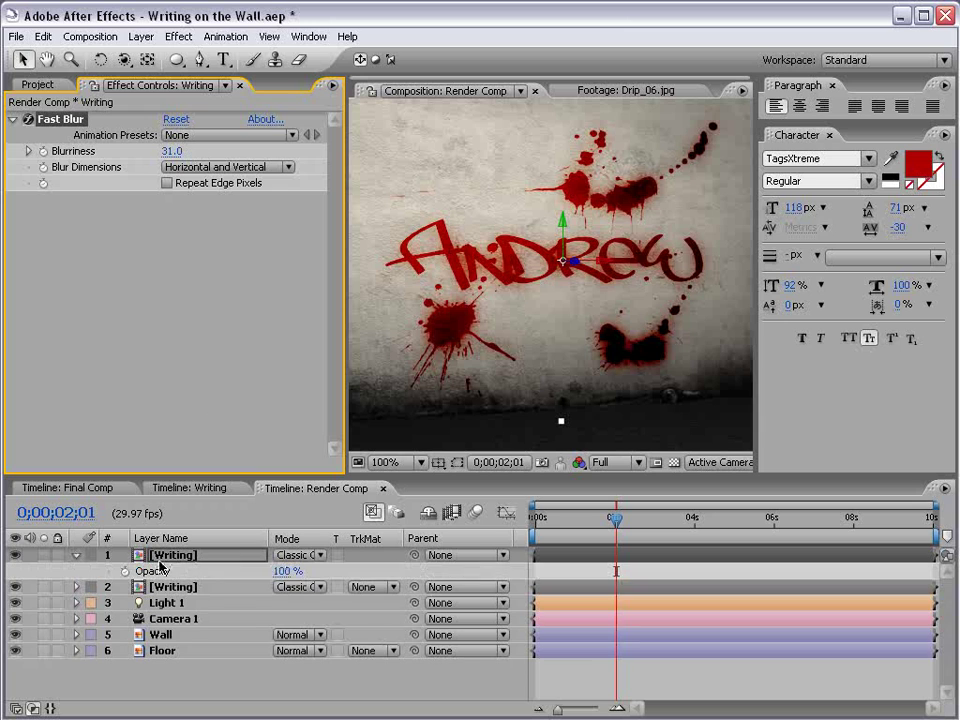
left_click_drag(283, 571, 243, 570)
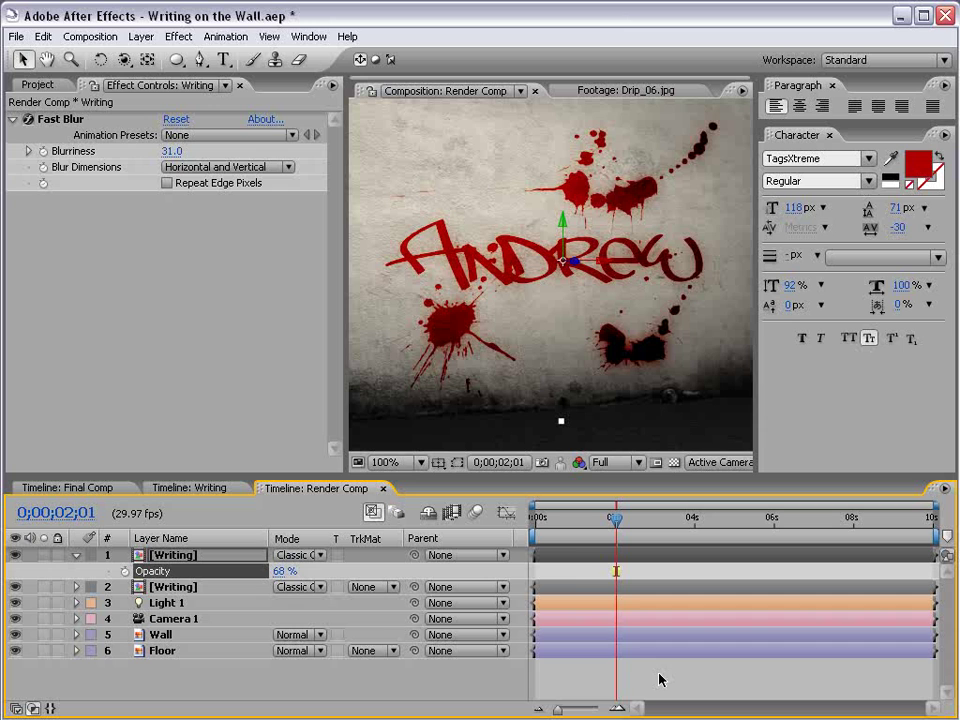
mouse_move(172, 150)
left_mouse_down()
mouse_move(89, 113)
mouse_move(156, 161)
left_mouse_up()
scroll(553, 355, "down", 2)
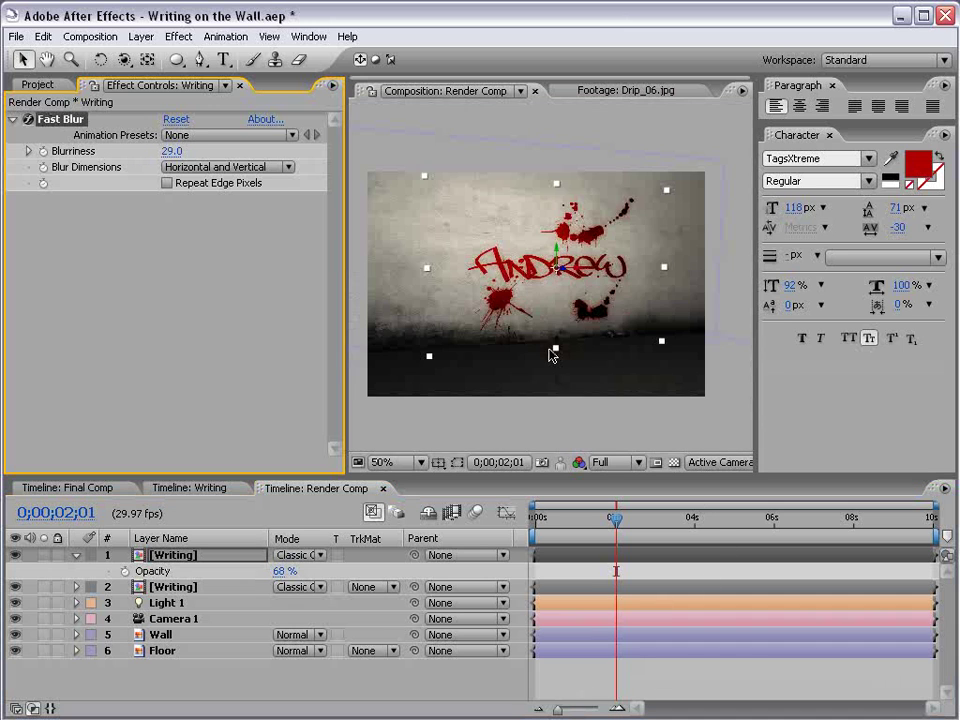
scroll(548, 352, "up", 2)
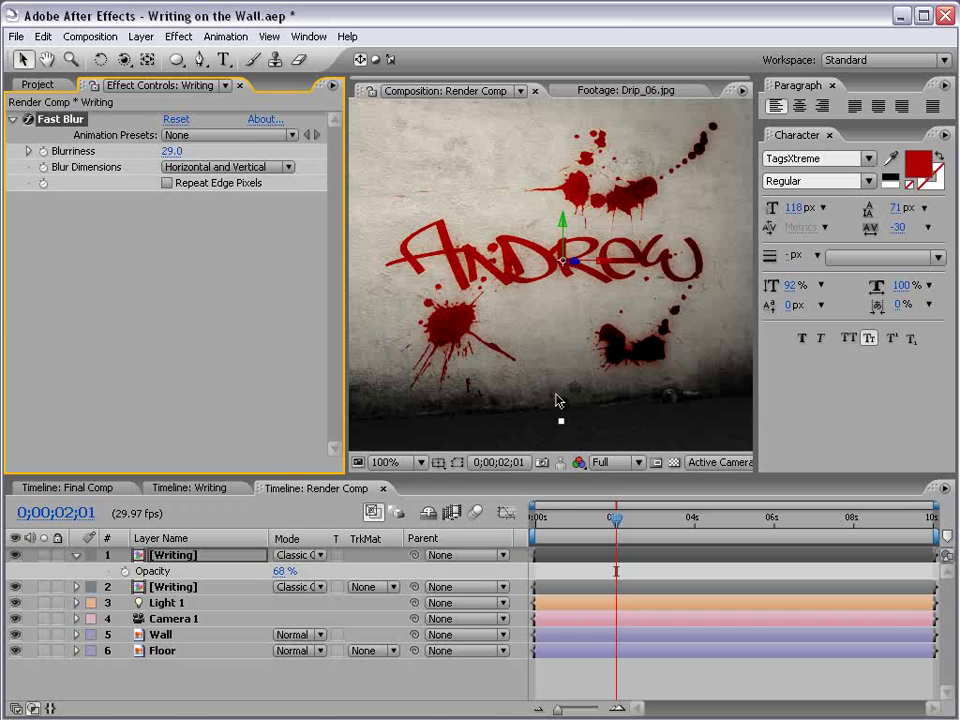
Switch to Firefox and examine the Riot Gear entry on the Video Copilot products page.
key("grave")
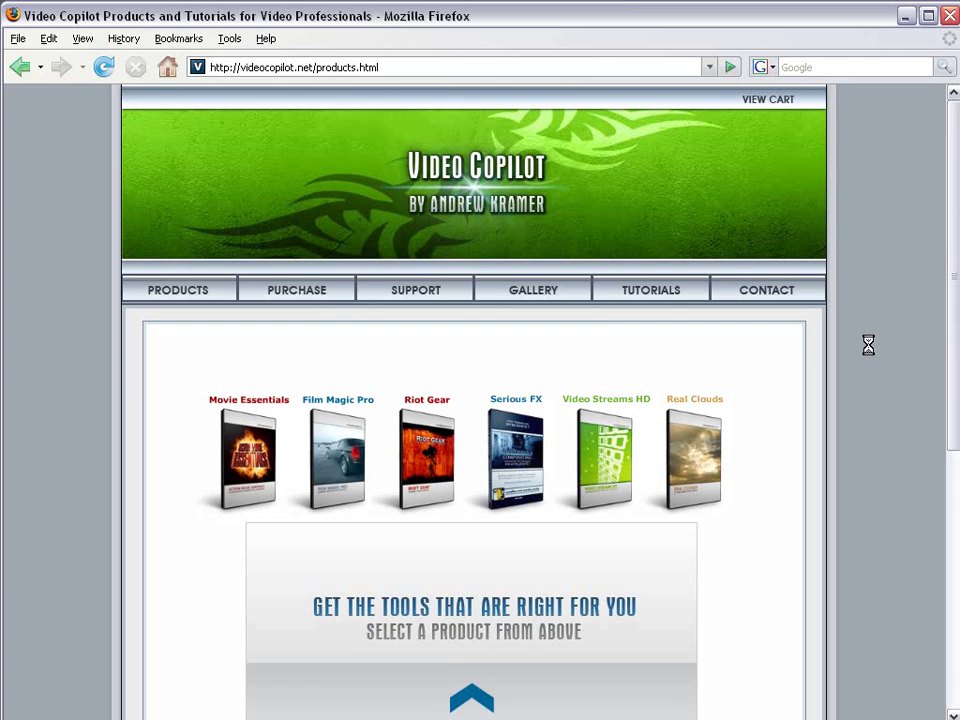
mouse_move(242, 441)
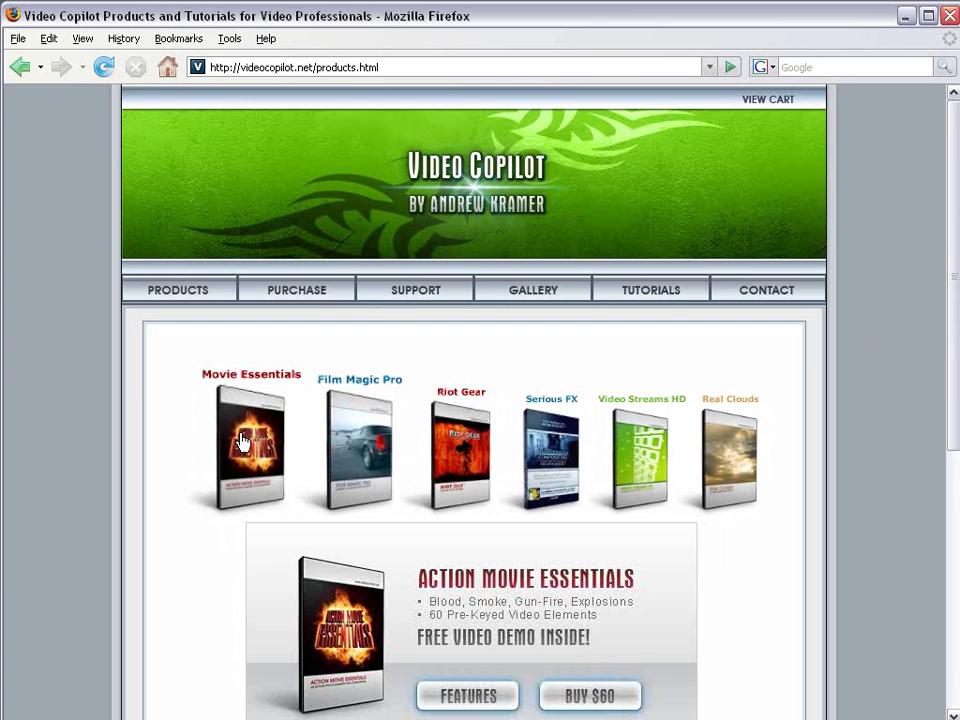
mouse_move(407, 453)
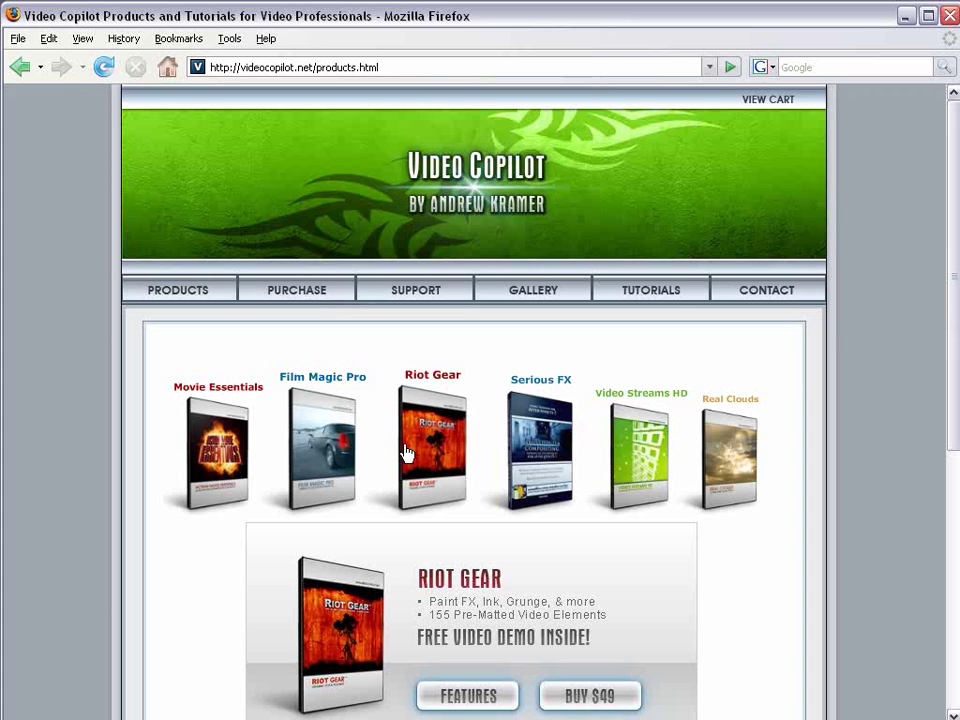